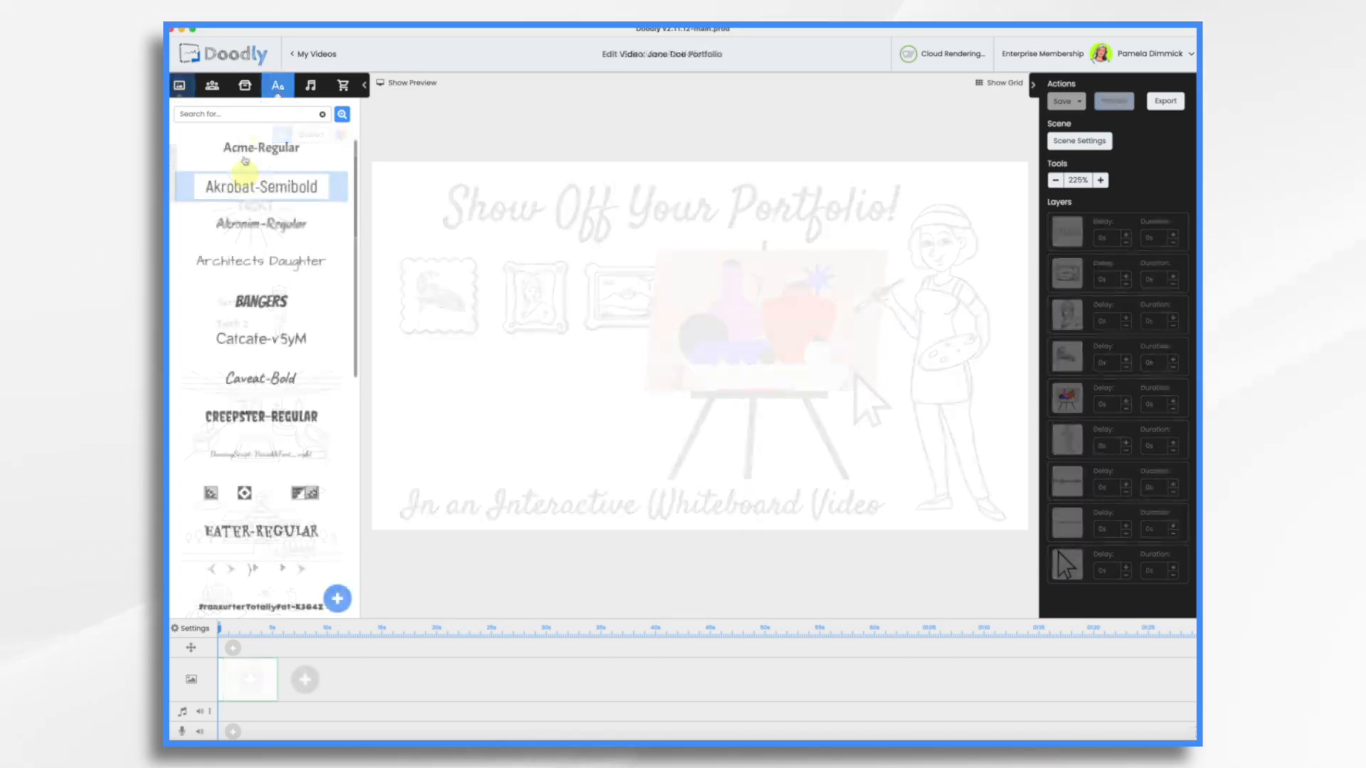
- Add a text element, replace its placeholder with the artist's name, and enlarge it
{"action": "left_click_drag", "start_coordinate": [268, 187], "coordinate": [671, 274]}
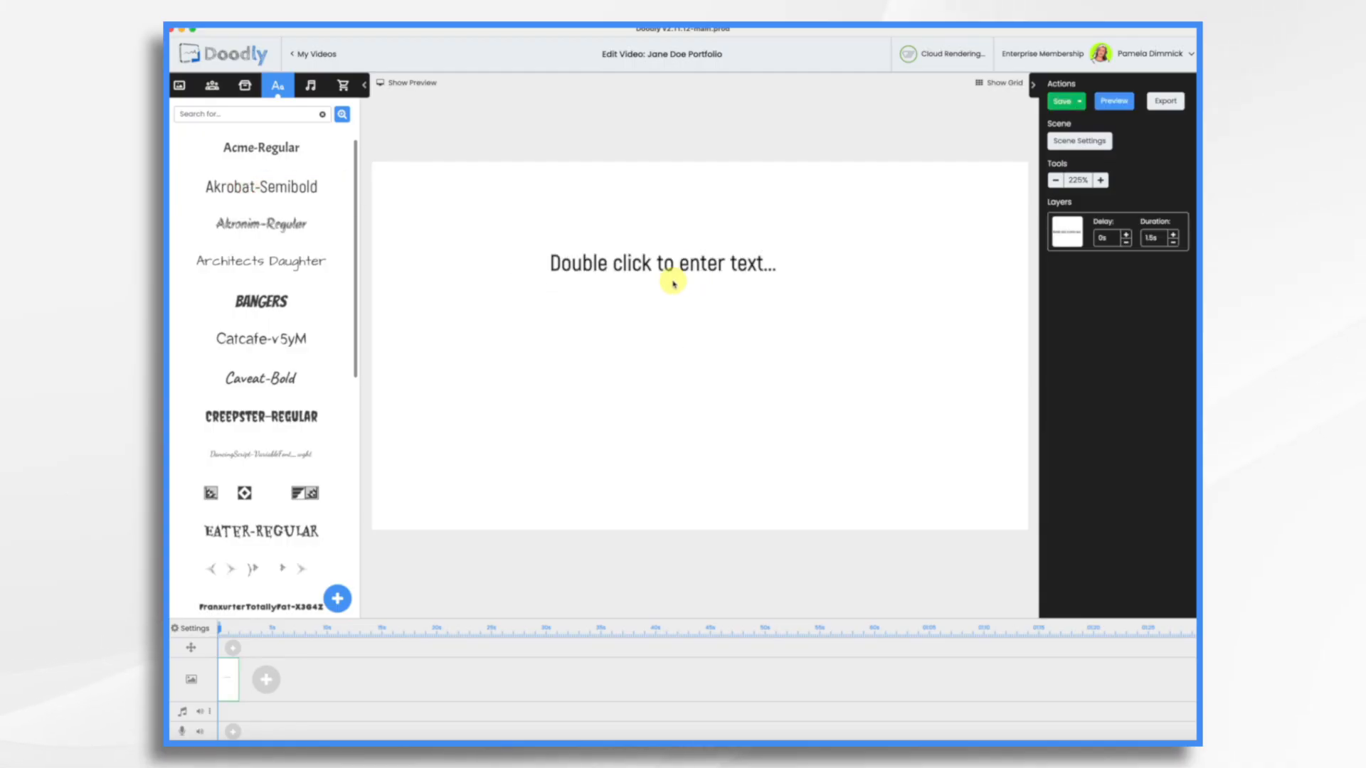
{"action": "double_click", "coordinate": [671, 263]}
{"action": "triple_click", "coordinate": [706, 337]}
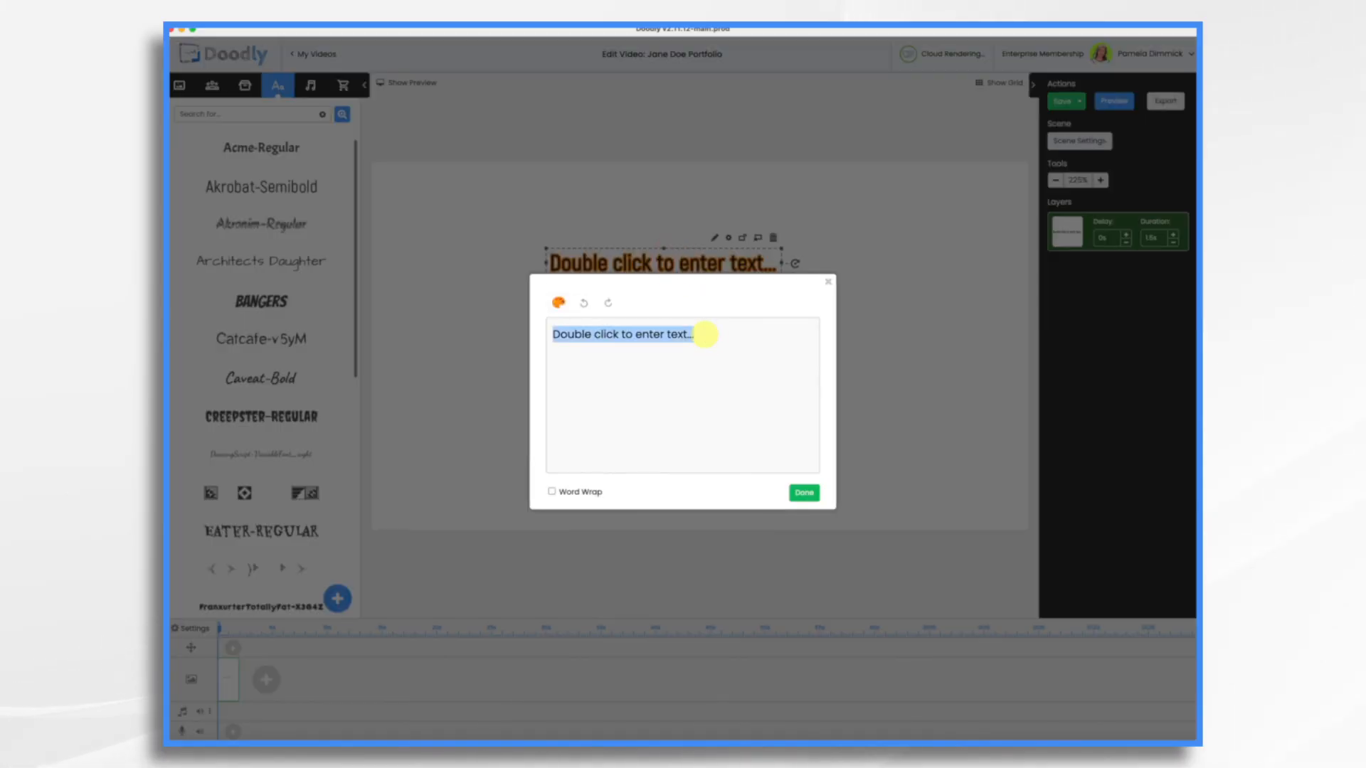
{"action": "type", "text": "Jane Doe"}
{"action": "left_click", "coordinate": [806, 494]}
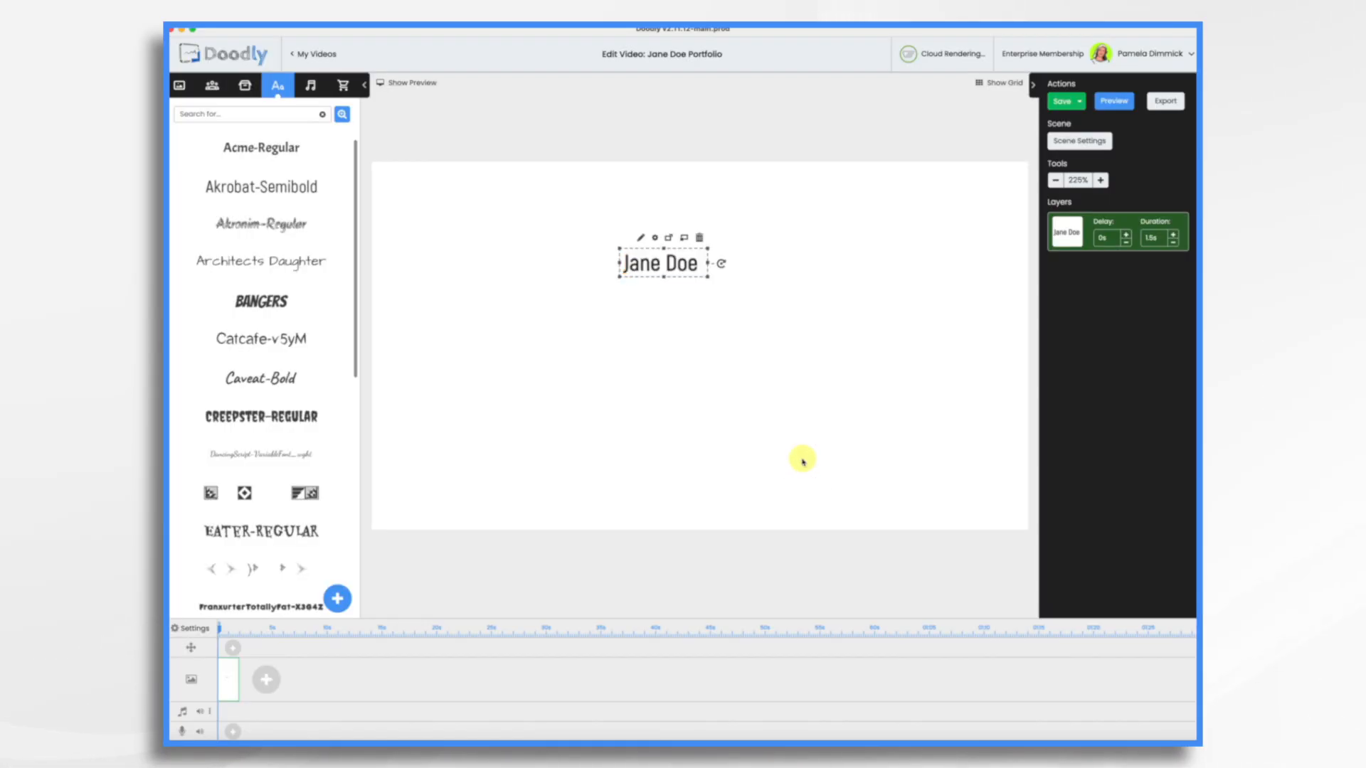
{"action": "left_click_drag", "start_coordinate": [711, 263], "coordinate": [801, 308]}
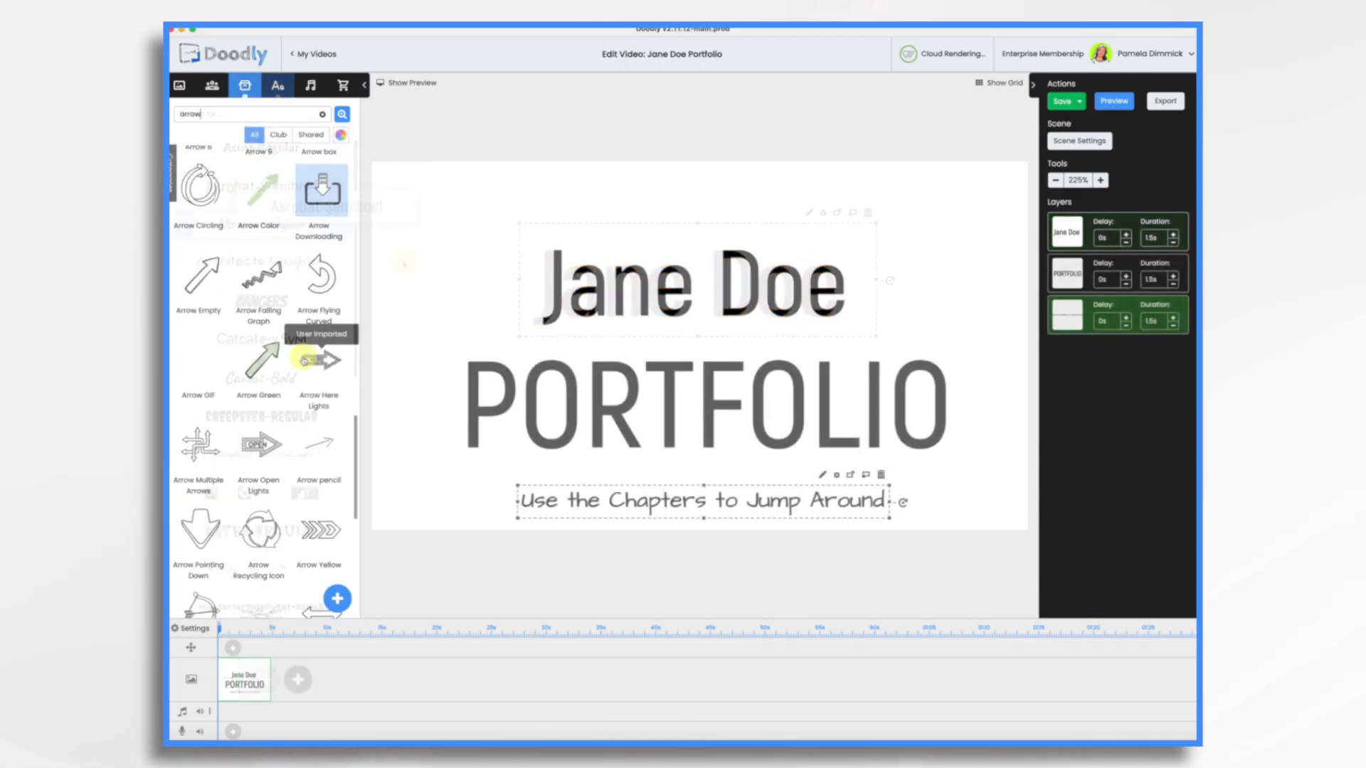
- Place the Arrow Empty prop beside the subtitle and rotate and shrink it to point downward
{"action": "left_click_drag", "start_coordinate": [202, 263], "coordinate": [900, 486]}
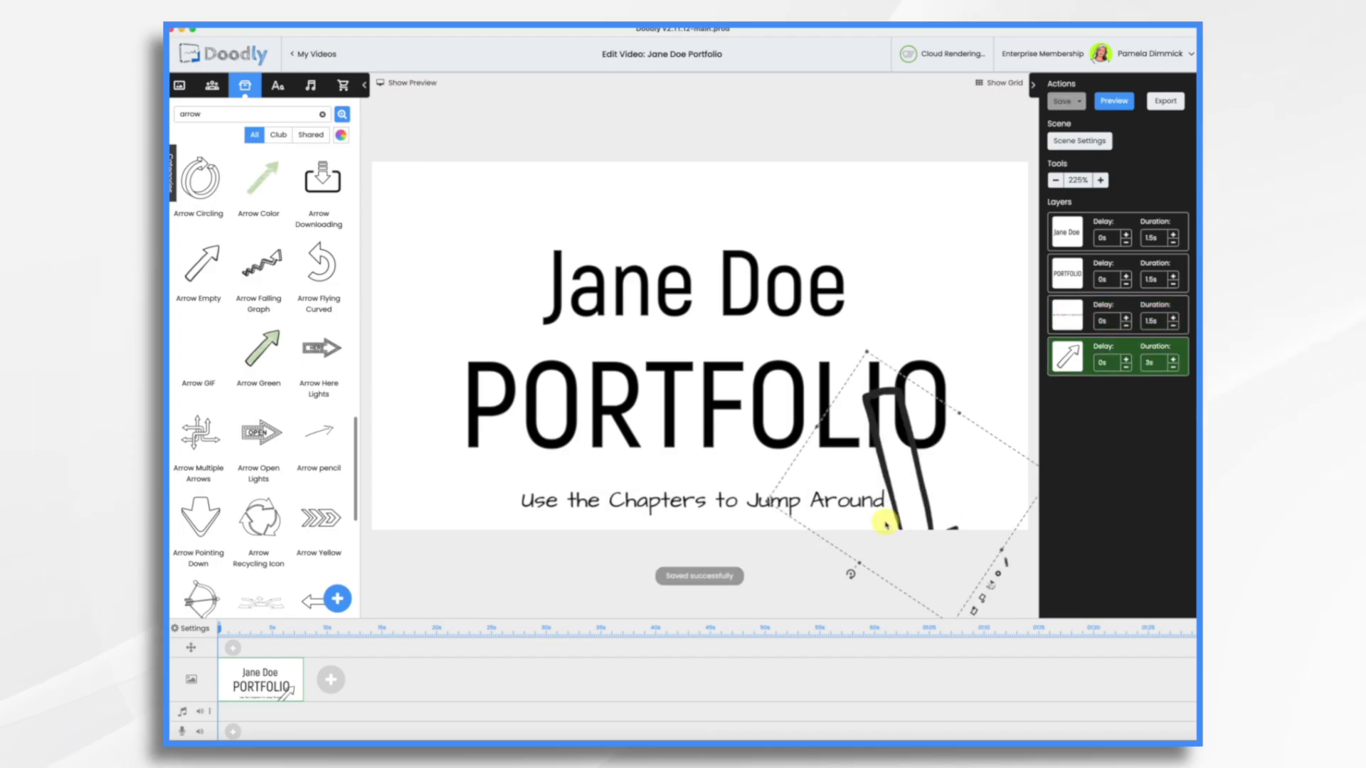
{"action": "left_click_drag", "start_coordinate": [914, 479], "coordinate": [919, 427]}
{"action": "left_click_drag", "start_coordinate": [945, 545], "coordinate": [958, 488]}
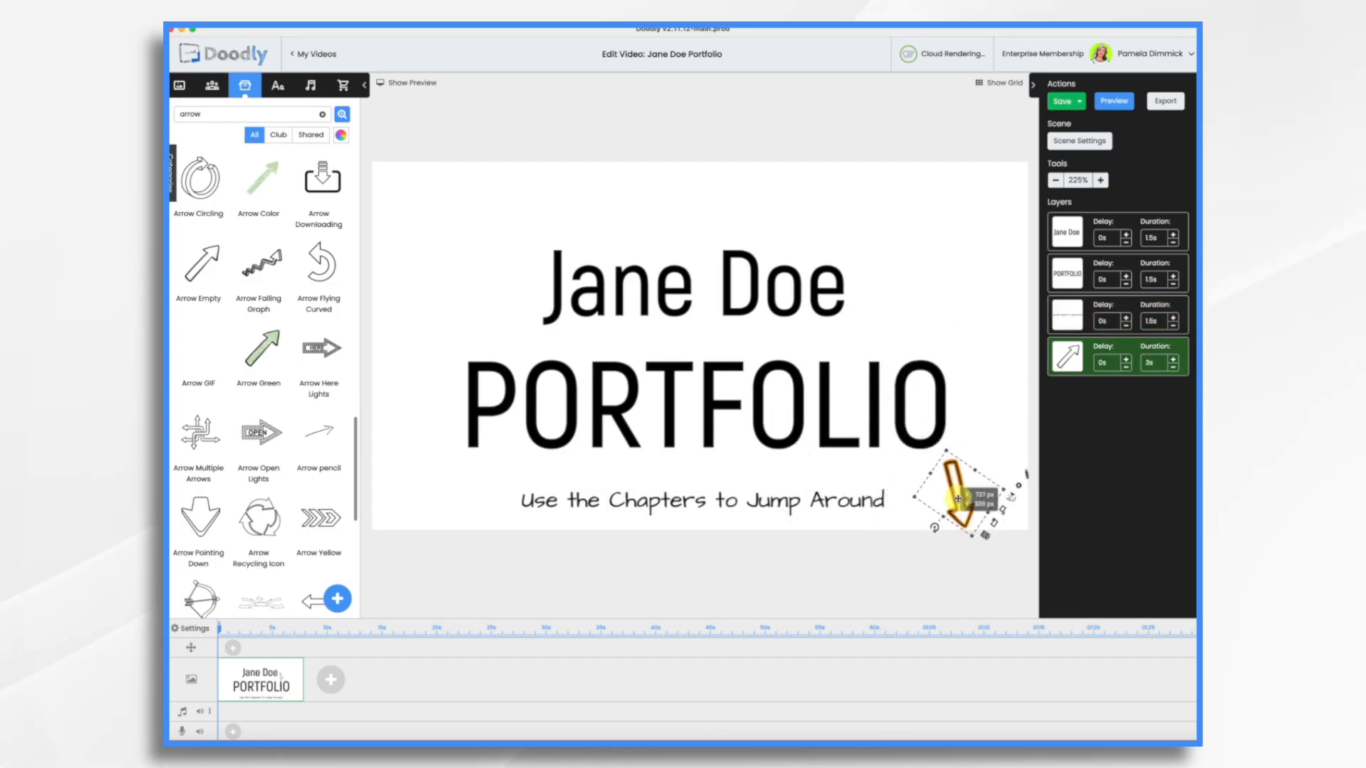
- Upload chapter frame.svg as a new prop titled "chapter frame" and shrink it beside the arrow
{"action": "left_click", "coordinate": [338, 601]}
{"action": "left_click_drag", "start_coordinate": [994, 386], "coordinate": [697, 360]}
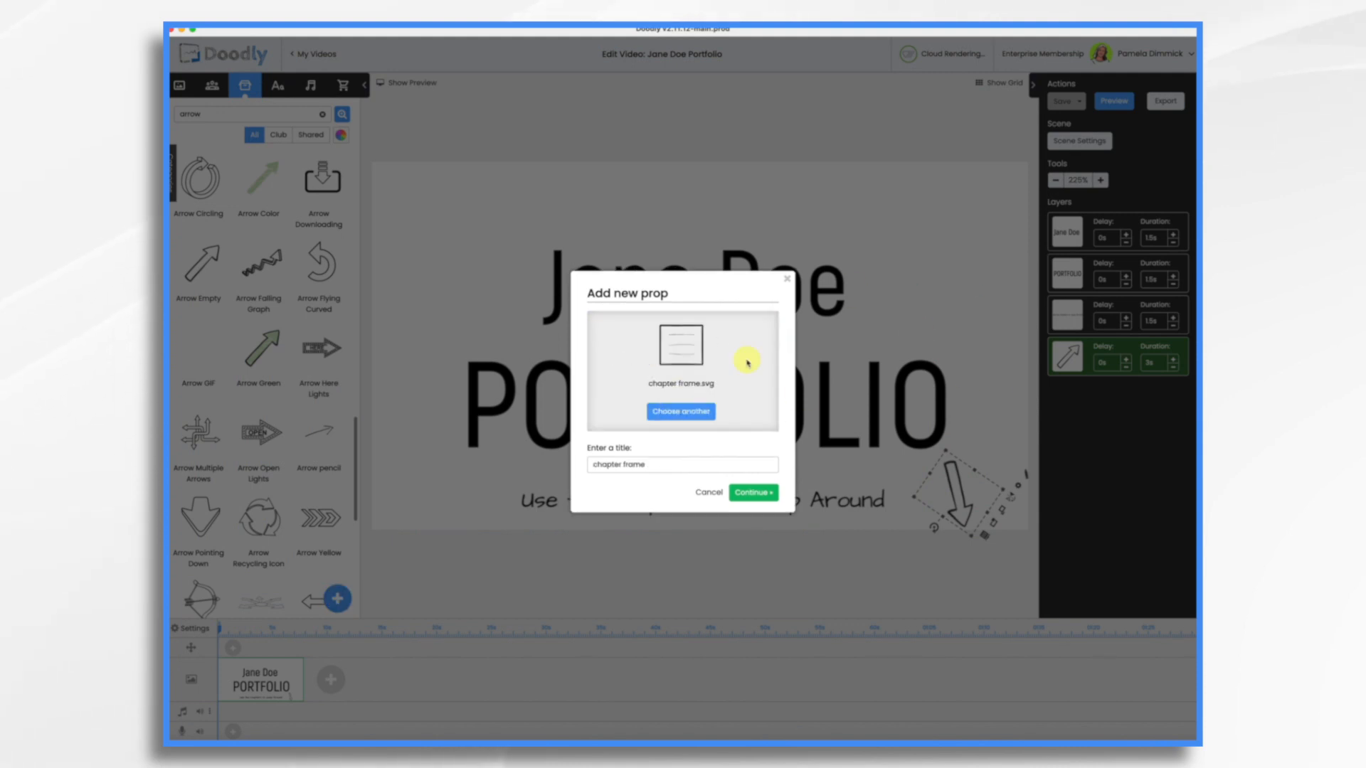
{"action": "left_click", "coordinate": [755, 492]}
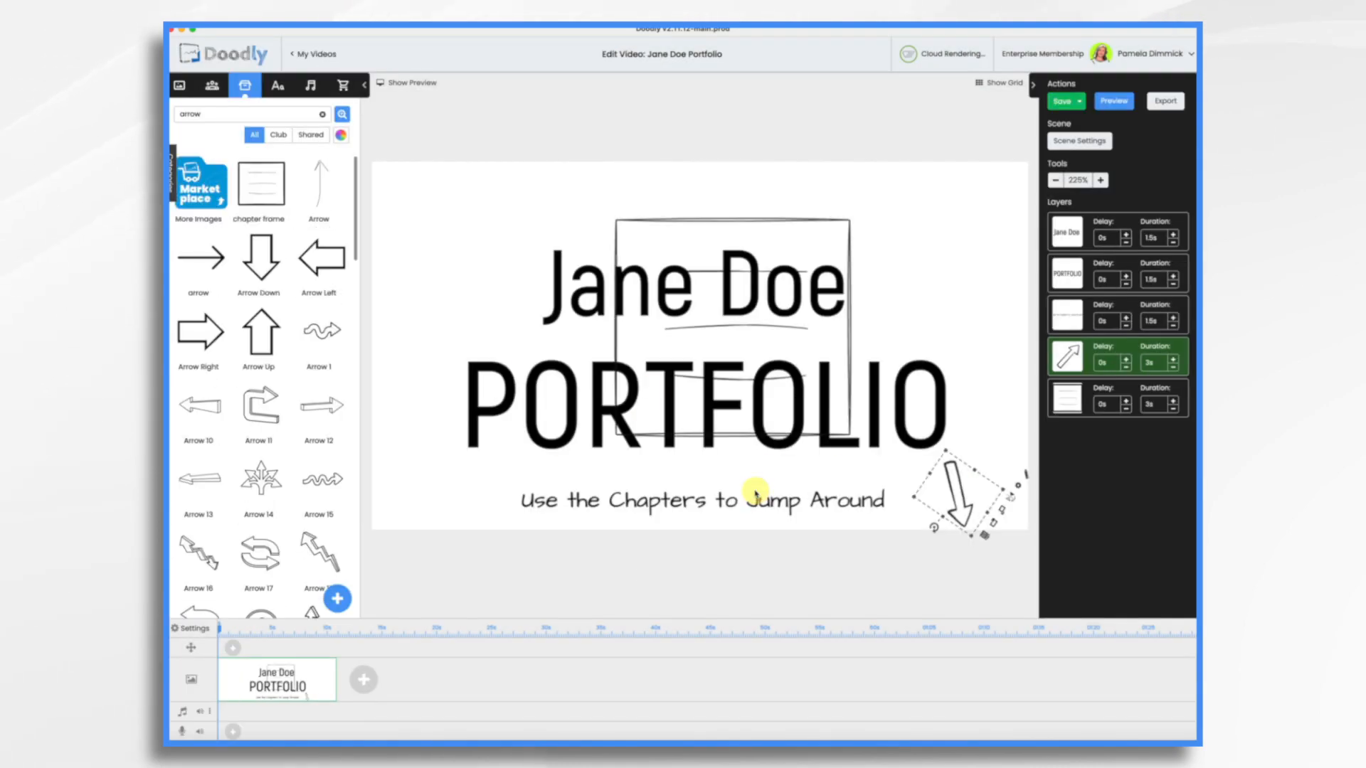
{"action": "left_click_drag", "start_coordinate": [850, 436], "coordinate": [951, 487]}
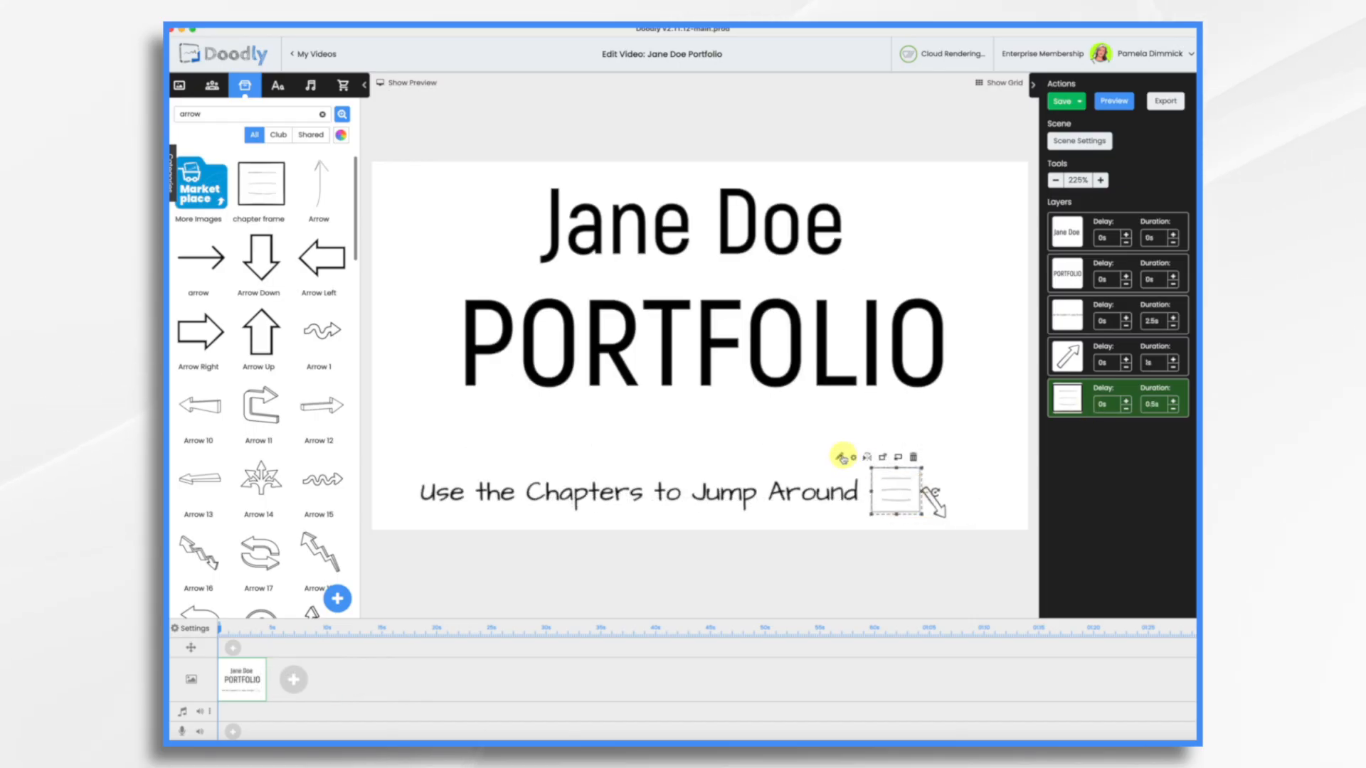
- Set the chapter frame asset's reveal mode to Fade and save the asset
{"action": "left_click", "coordinate": [840, 457]}
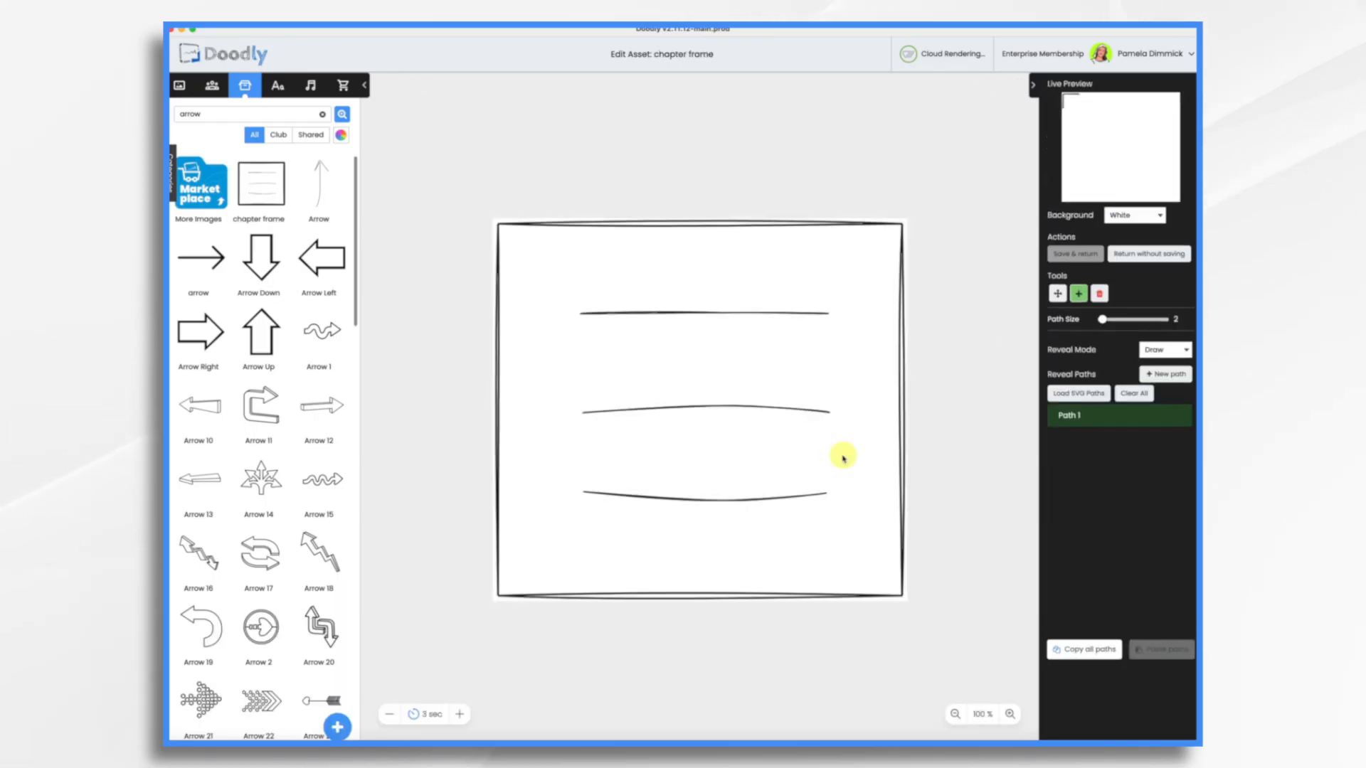
{"action": "left_click", "coordinate": [1145, 350]}
{"action": "left_click", "coordinate": [1156, 366]}
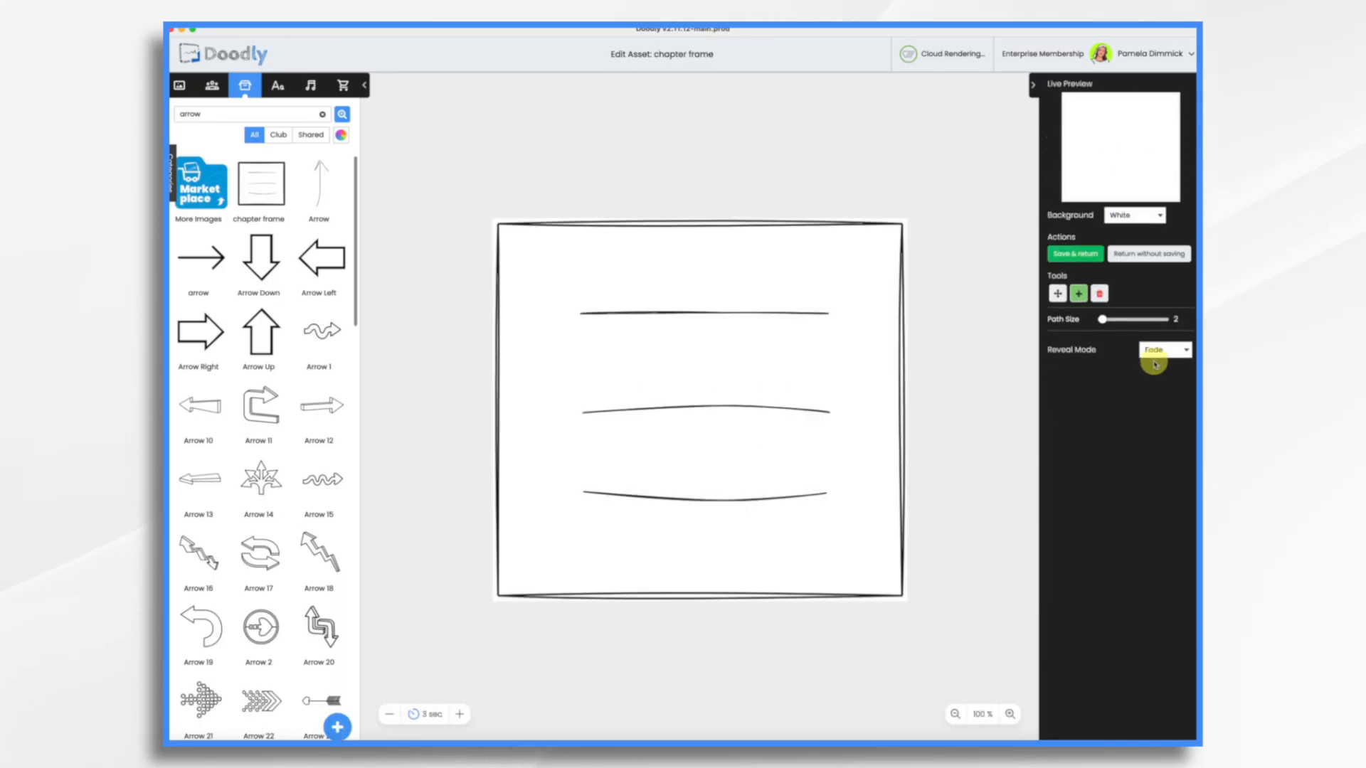
{"action": "left_click", "coordinate": [1075, 256]}
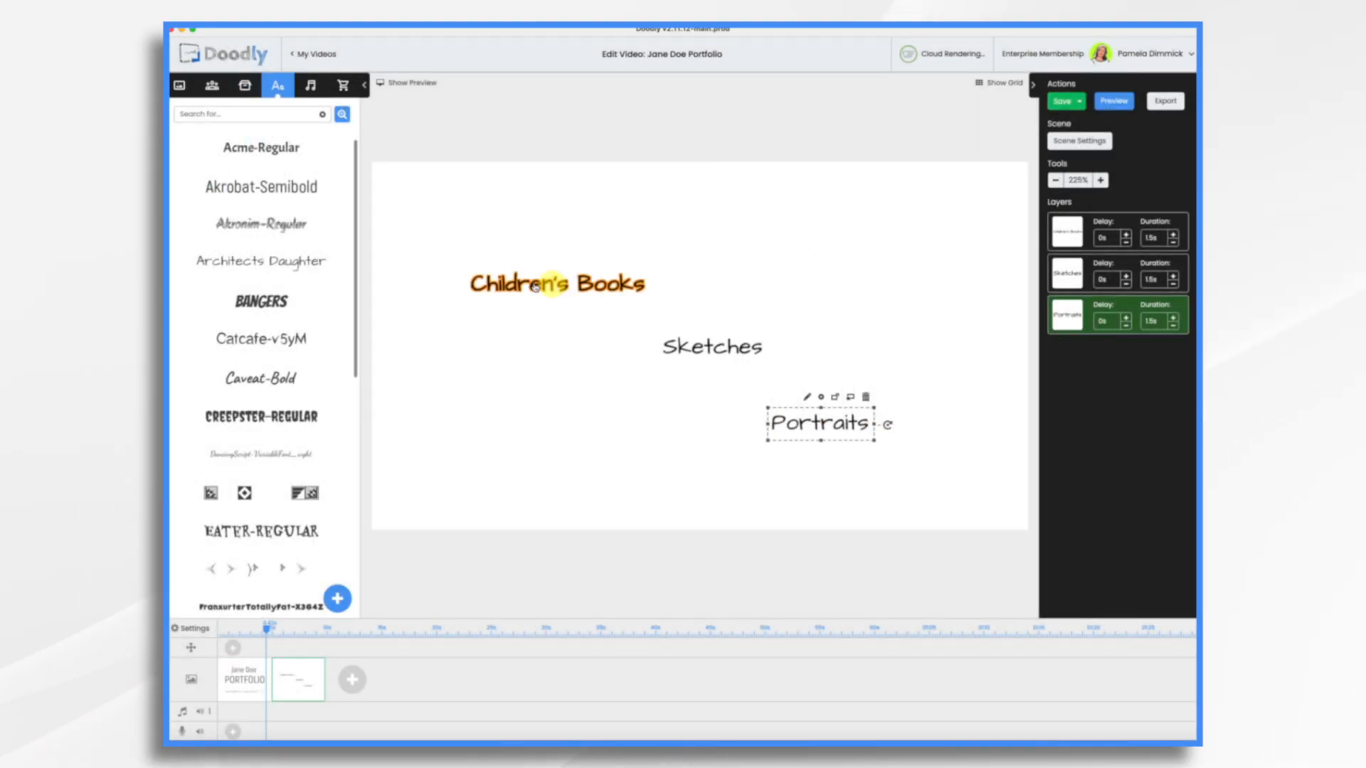
- Align the Children's Books, Sketches and Portraits headings in a row across the top of the scene
{"action": "left_click_drag", "start_coordinate": [553, 286], "coordinate": [485, 295]}
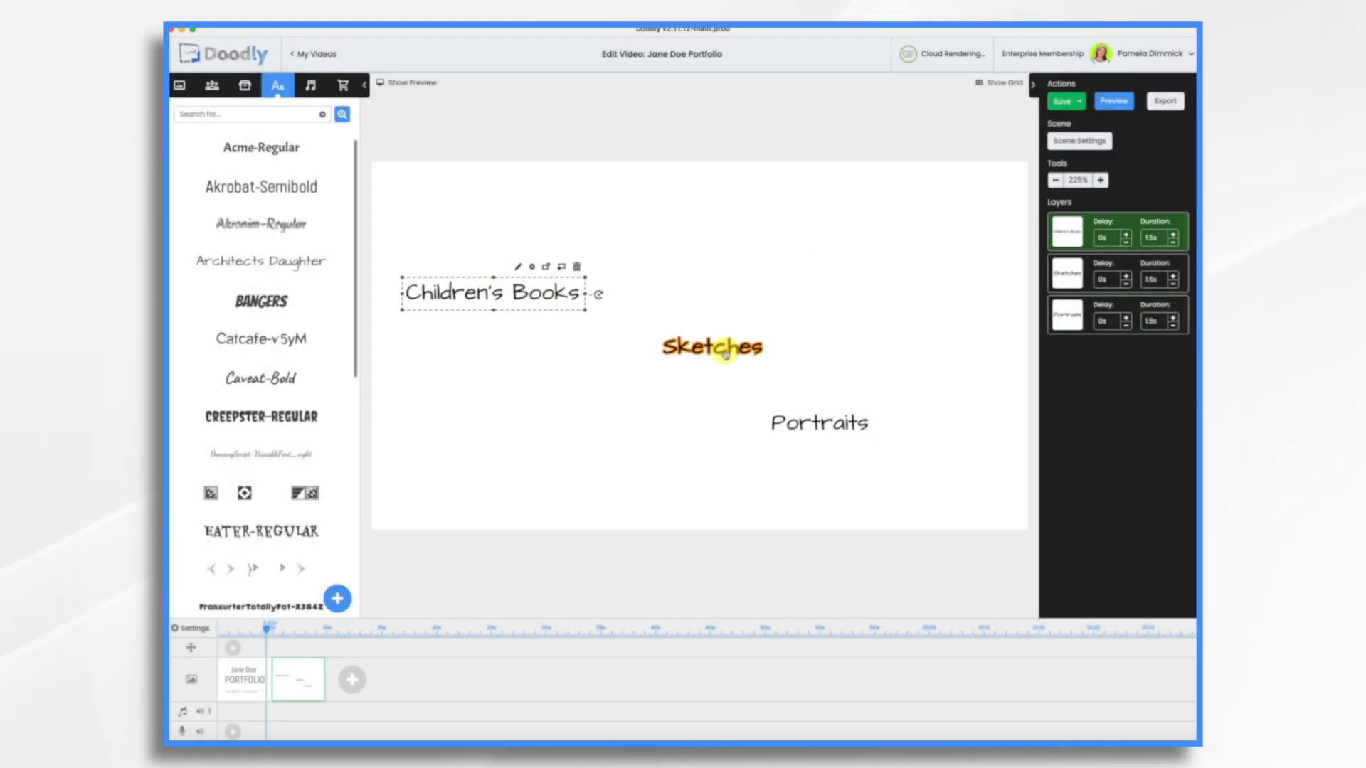
{"action": "left_click_drag", "start_coordinate": [725, 353], "coordinate": [730, 301]}
{"action": "mouse_move", "coordinate": [818, 423]}
{"action": "left_mouse_down"}
{"action": "mouse_move", "coordinate": [888, 285]}
{"action": "mouse_move", "coordinate": [902, 291]}
{"action": "left_mouse_up"}
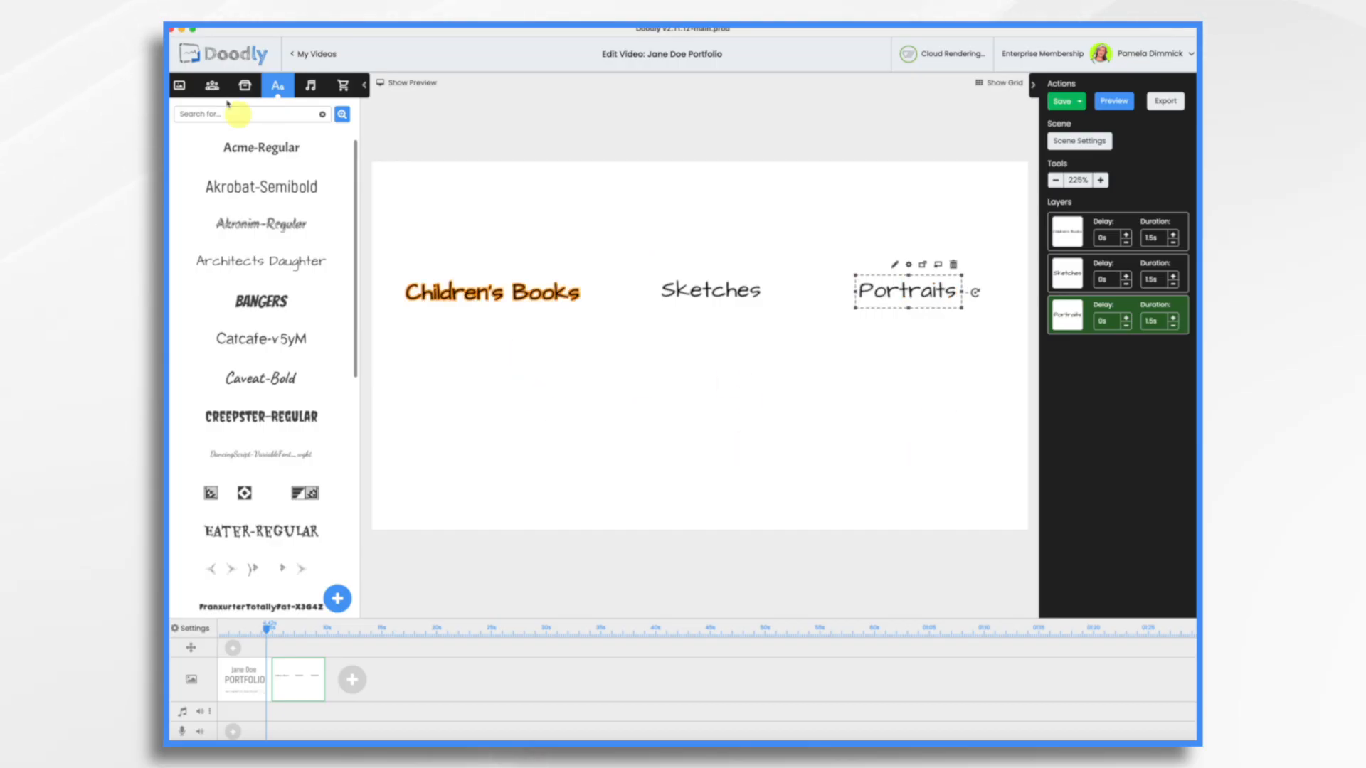
- Upload portrait.svg and the city.svg as new props
{"action": "left_click", "coordinate": [244, 85]}
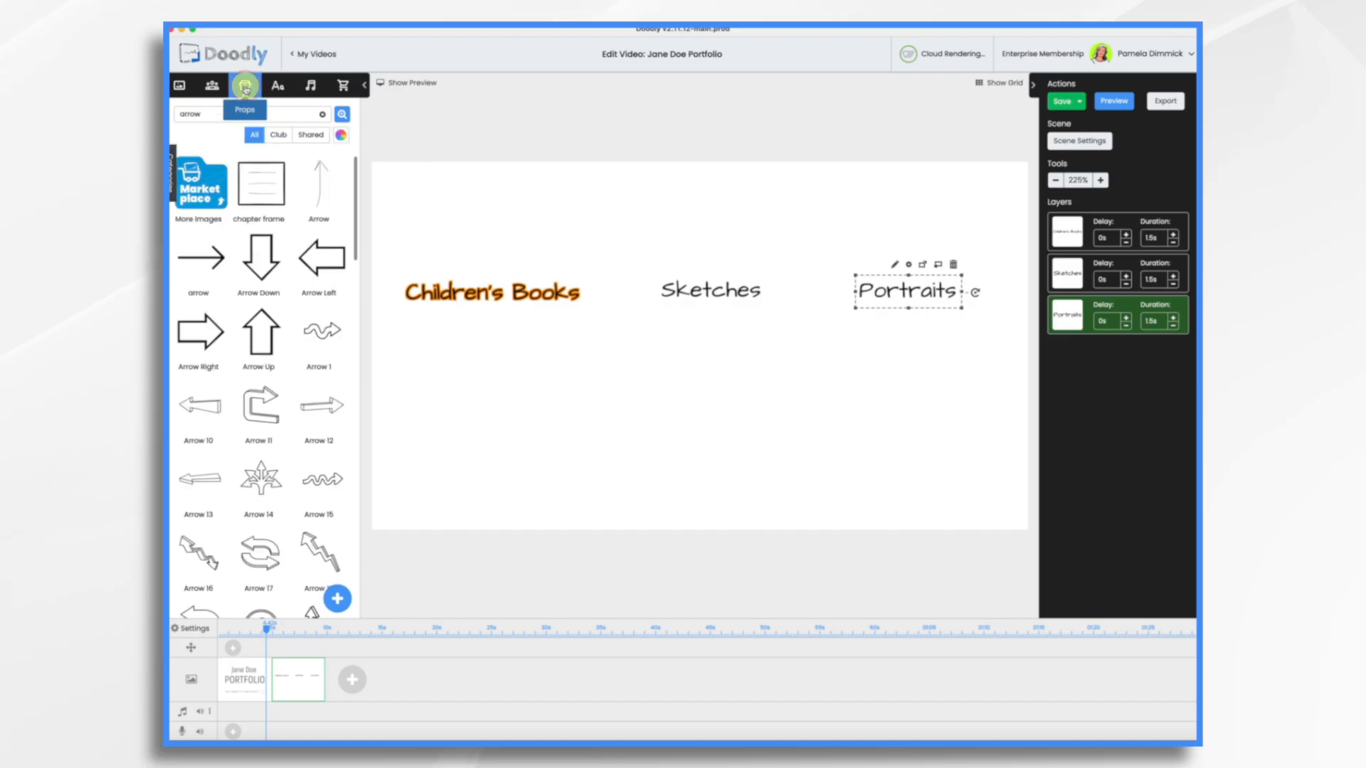
{"action": "left_click", "coordinate": [335, 610]}
{"action": "left_click_drag", "start_coordinate": [776, 390], "coordinate": [683, 391]}
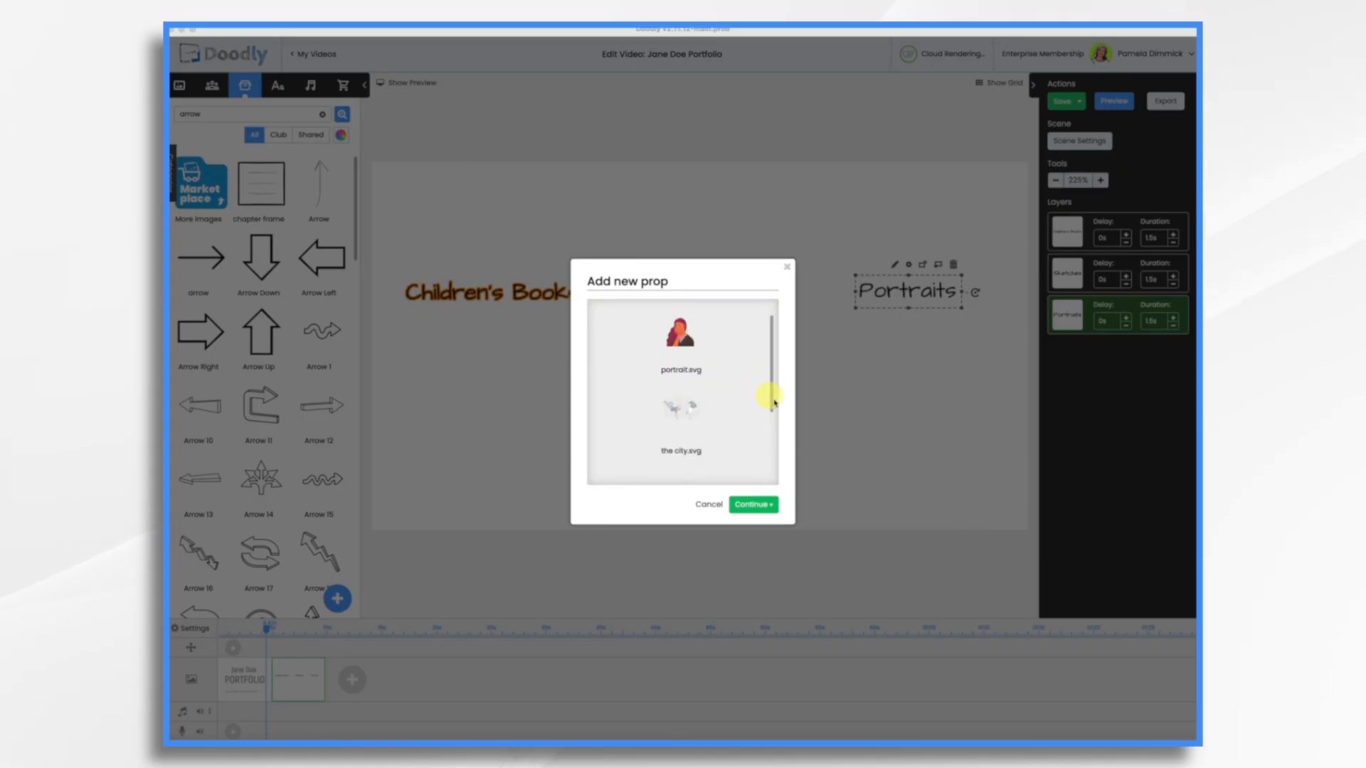
{"action": "left_click", "coordinate": [754, 504]}
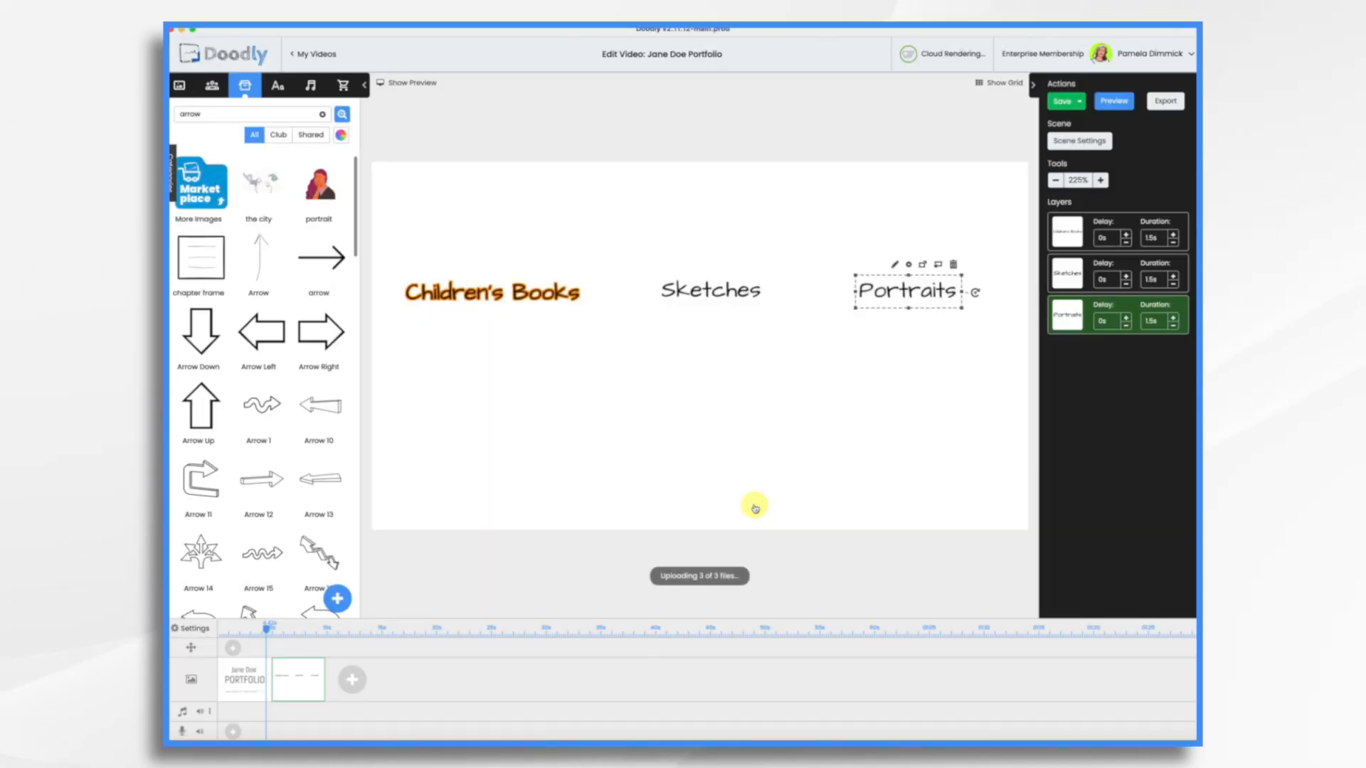
- Place the book, city and portrait props under their matching headings, enlarging the city sketch
{"action": "left_click_drag", "start_coordinate": [261, 183], "coordinate": [478, 395]}
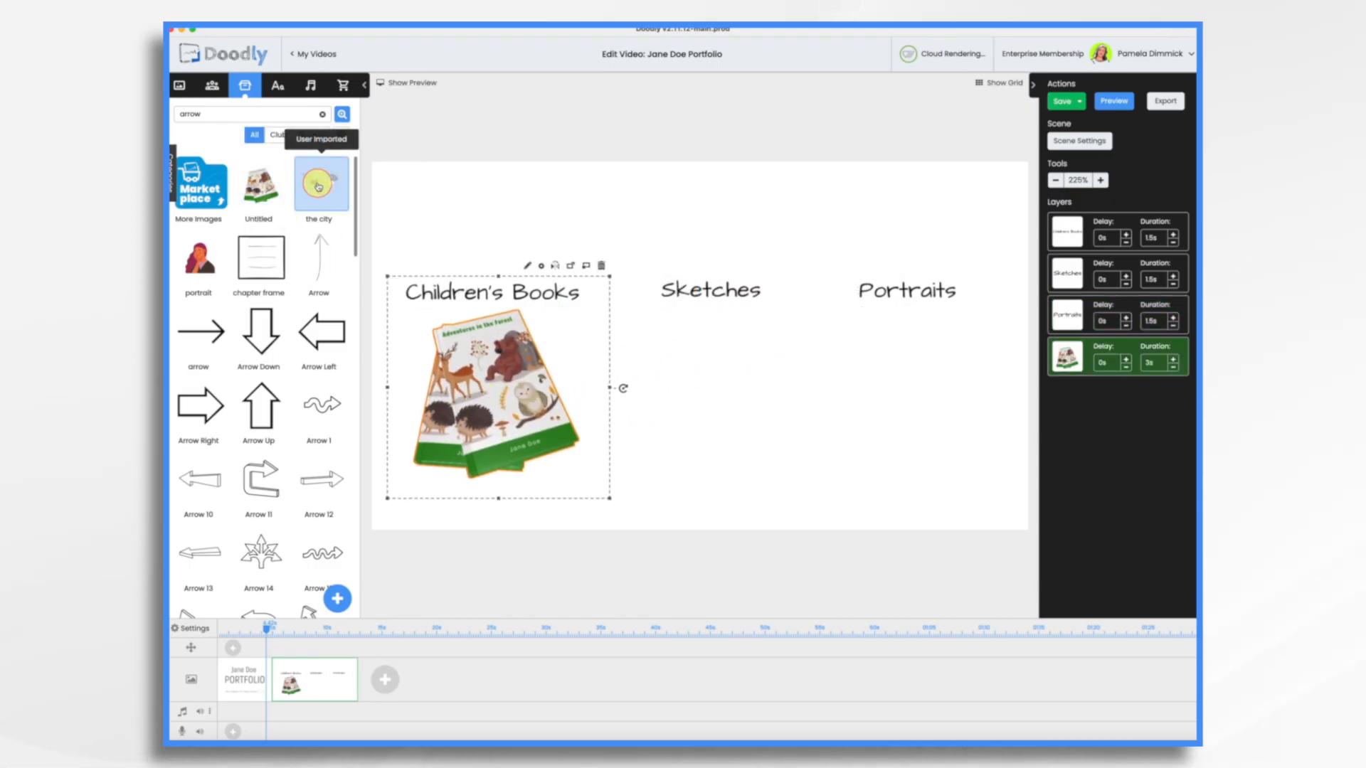
{"action": "left_click_drag", "start_coordinate": [653, 389], "coordinate": [709, 389]}
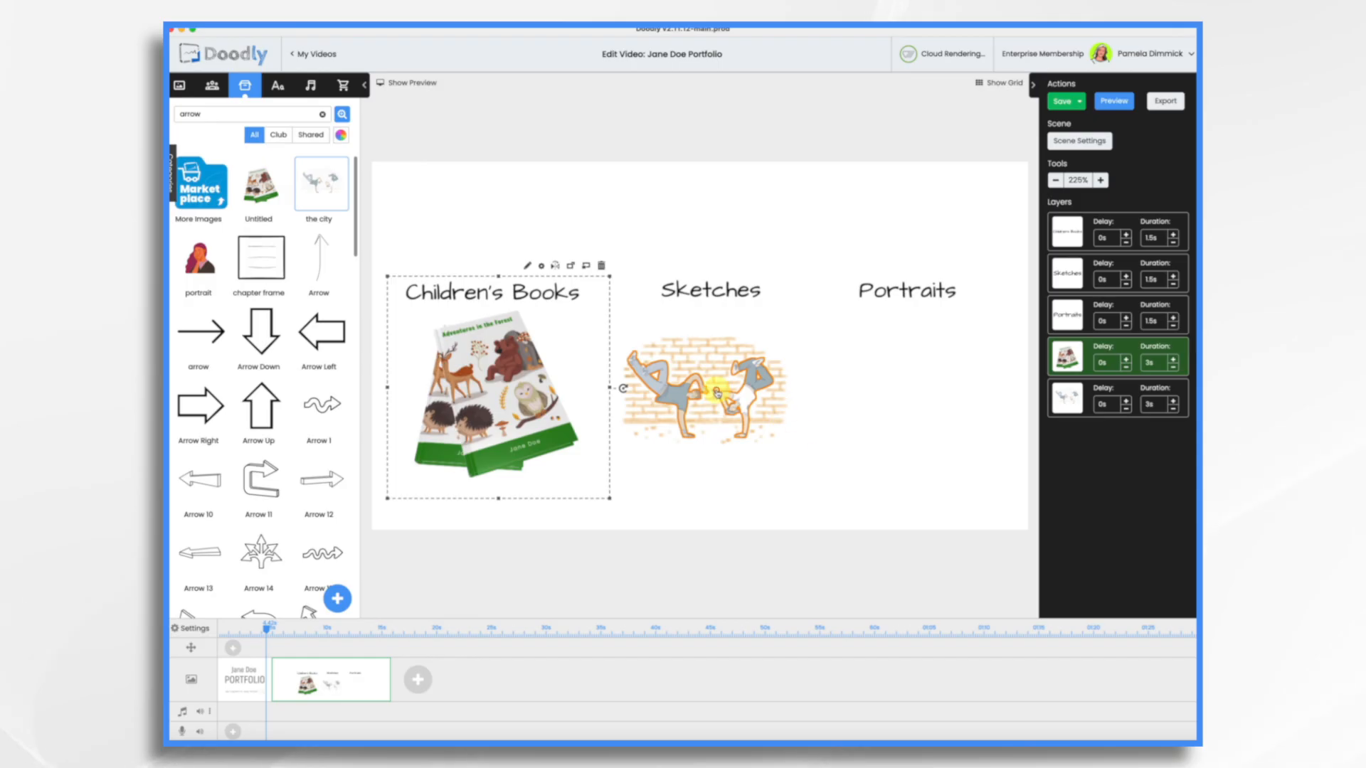
{"action": "left_click", "coordinate": [717, 391]}
{"action": "left_click_drag", "start_coordinate": [798, 451], "coordinate": [880, 562]}
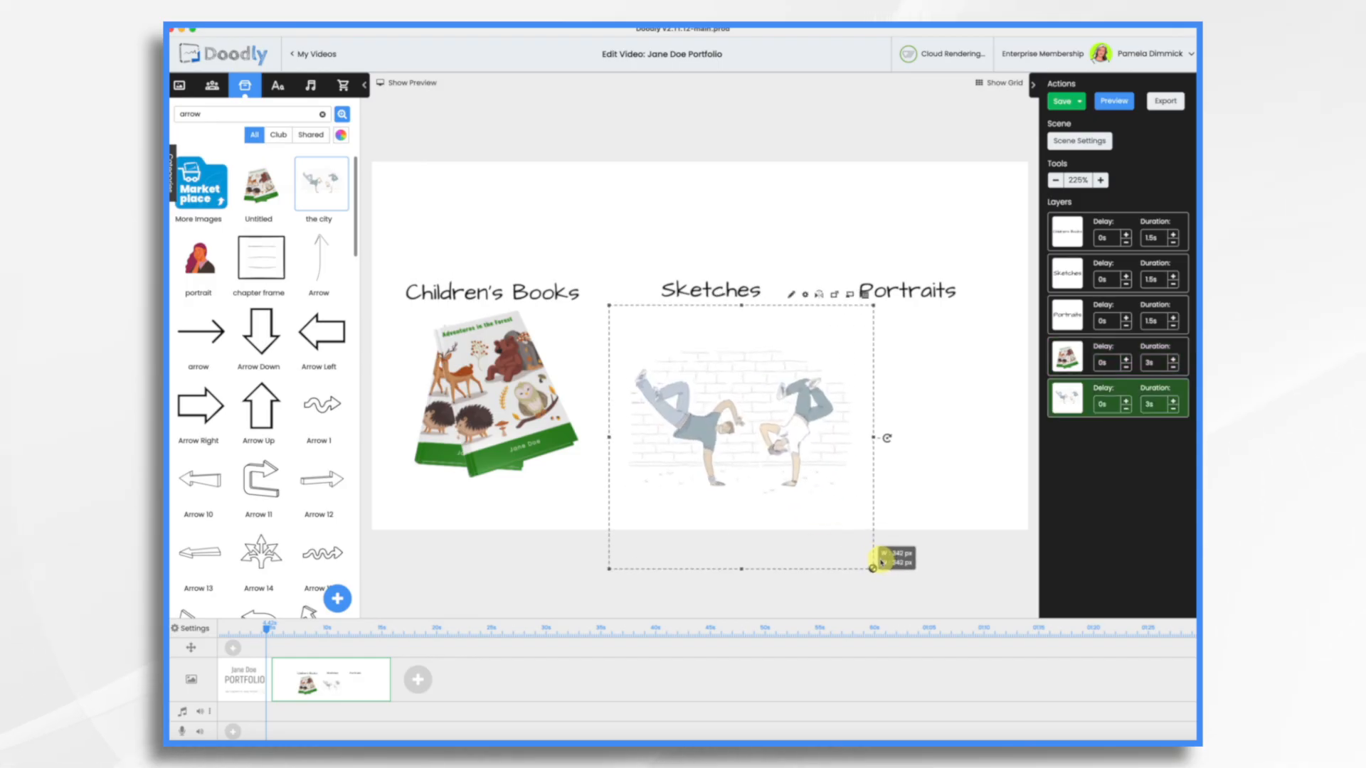
{"action": "mouse_move", "coordinate": [753, 425]}
{"action": "left_mouse_down"}
{"action": "mouse_move", "coordinate": [714, 404]}
{"action": "mouse_move", "coordinate": [734, 416]}
{"action": "left_mouse_up"}
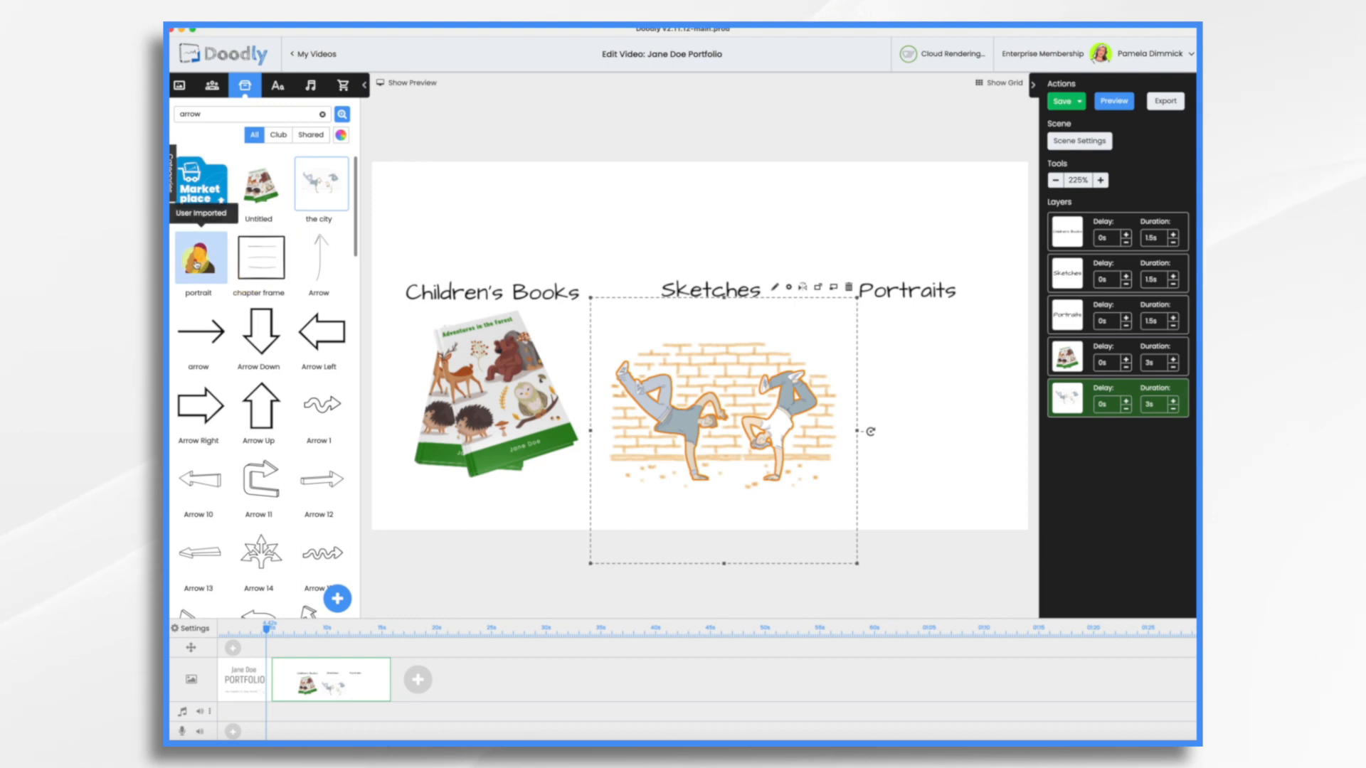
{"action": "left_click", "coordinate": [196, 265]}
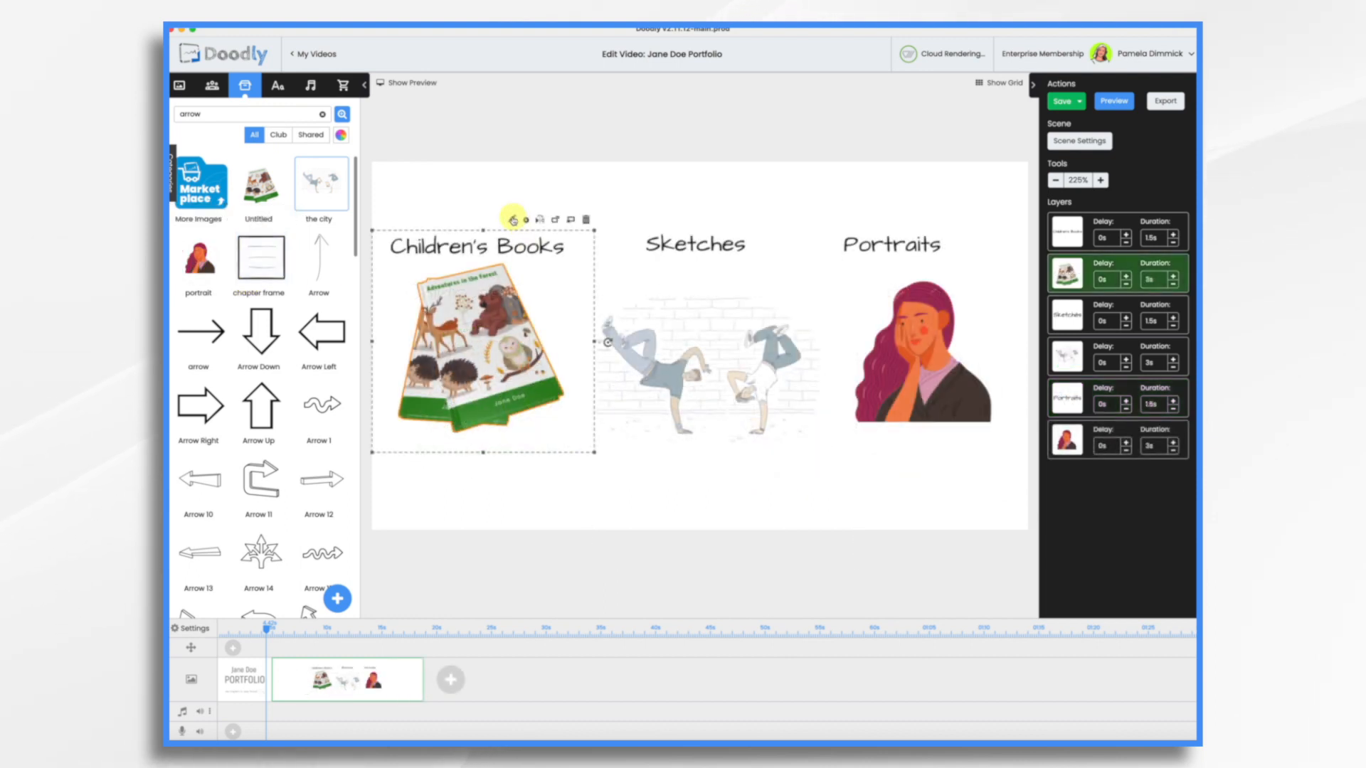
- Open the book prop in the asset editor and save and return
{"action": "left_click", "coordinate": [512, 220]}
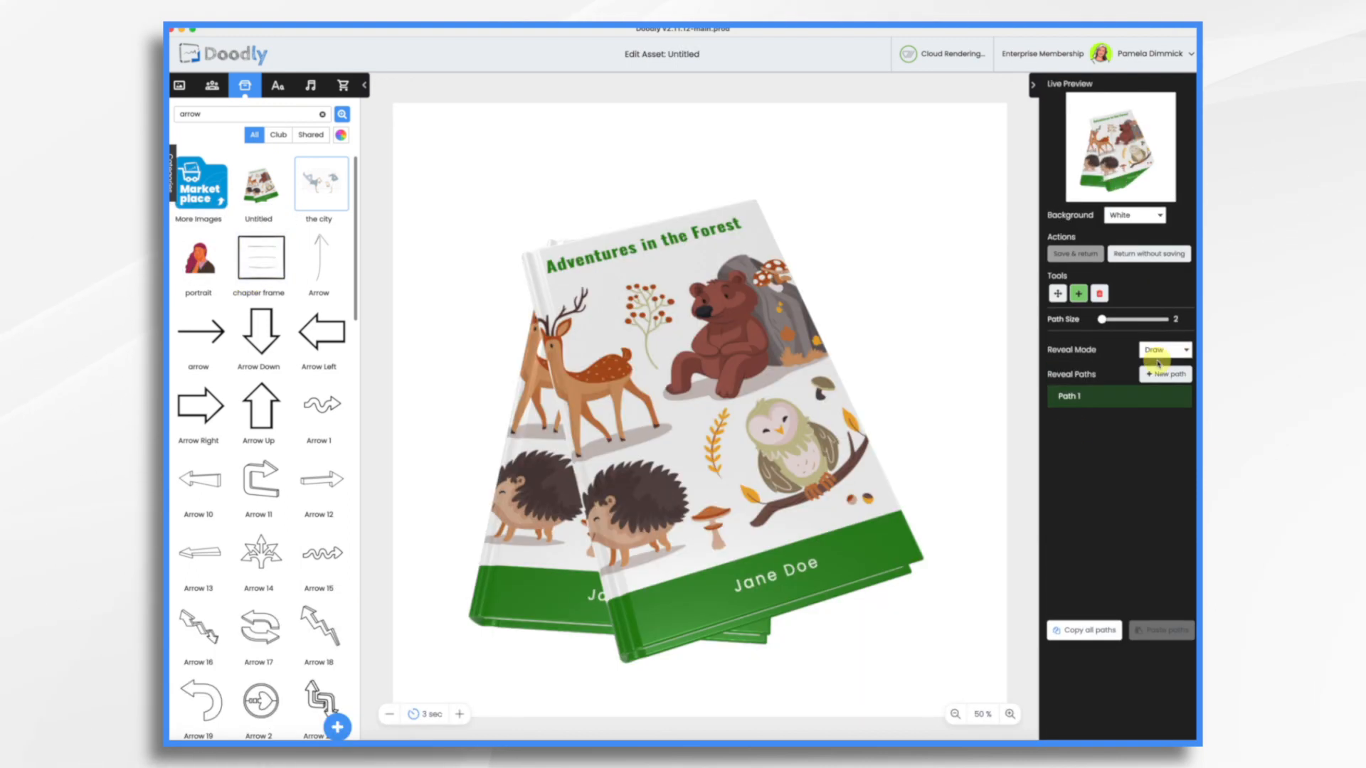
{"action": "left_click", "coordinate": [1074, 254]}
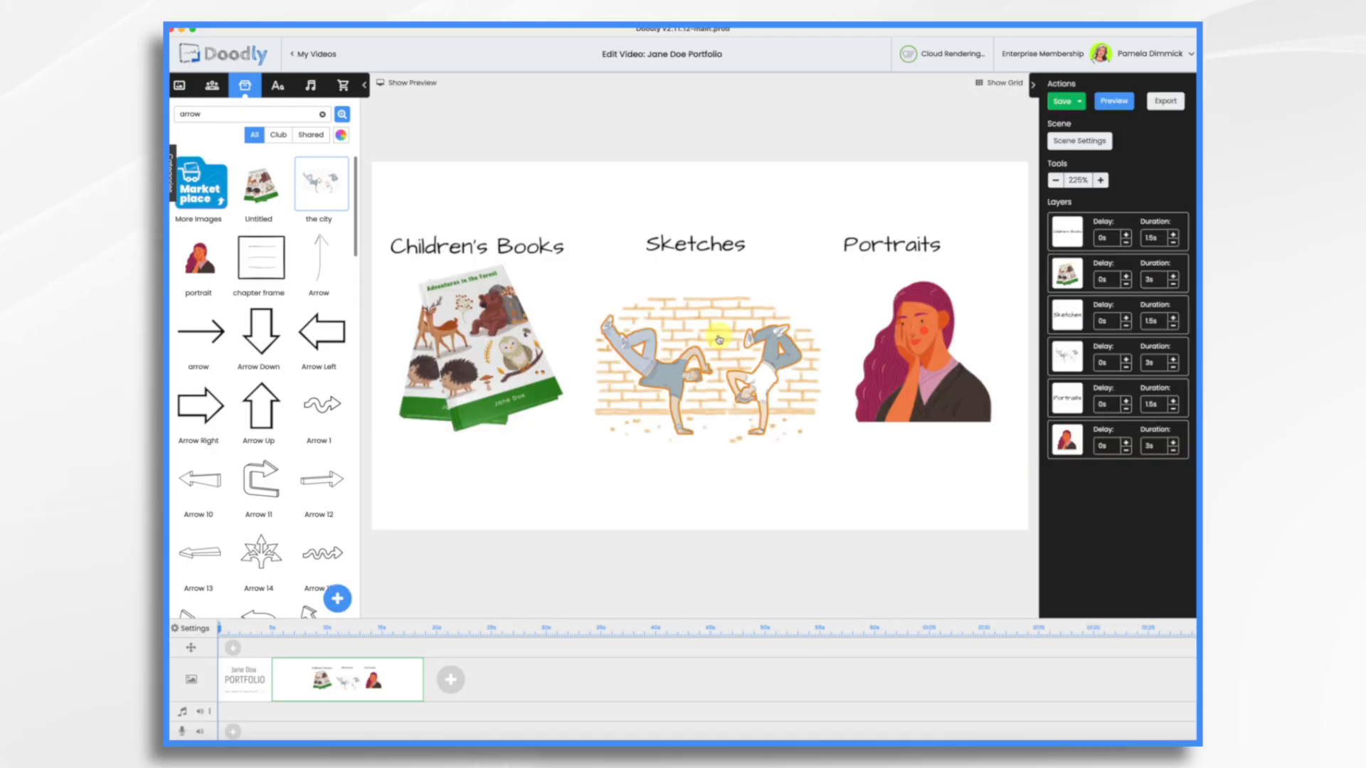
- Set the city sketch's reveal mode to Fade and save the asset
{"action": "left_click", "coordinate": [727, 329]}
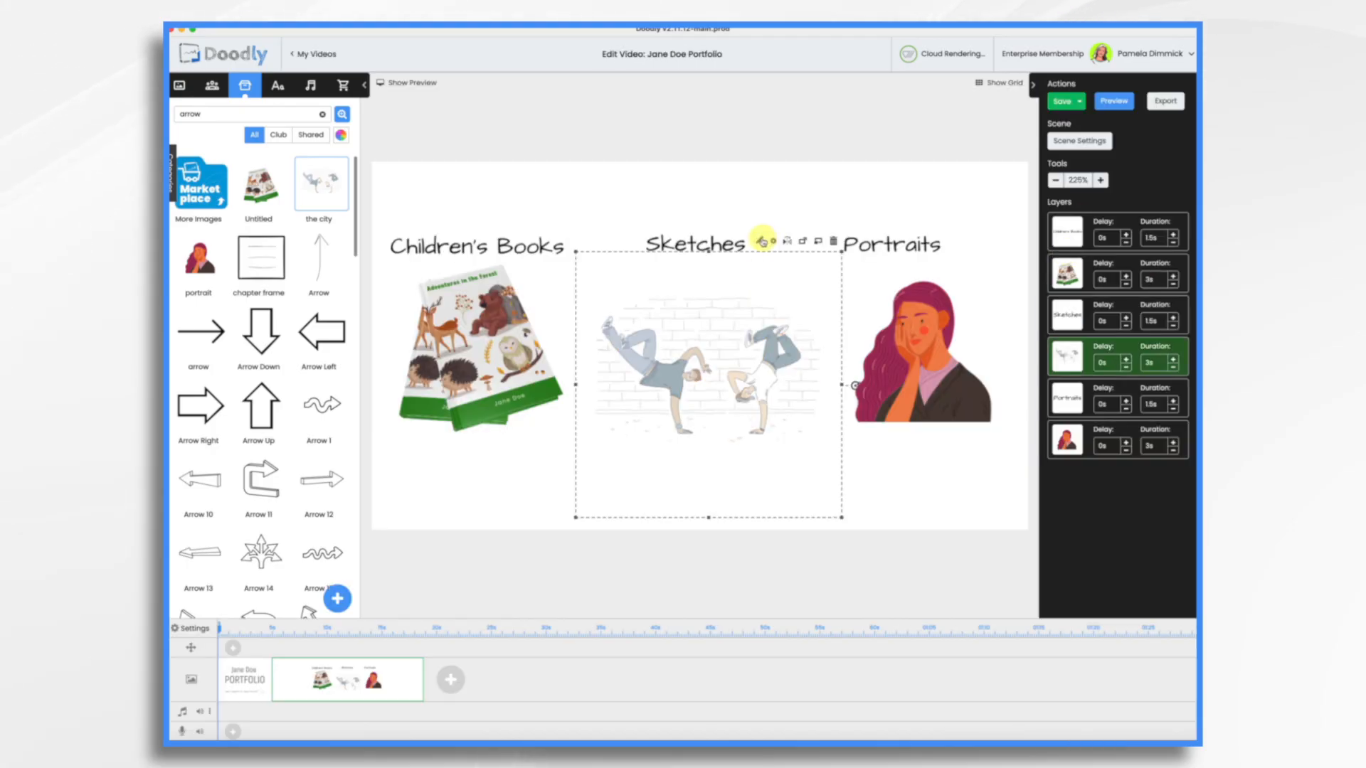
{"action": "left_click", "coordinate": [761, 241]}
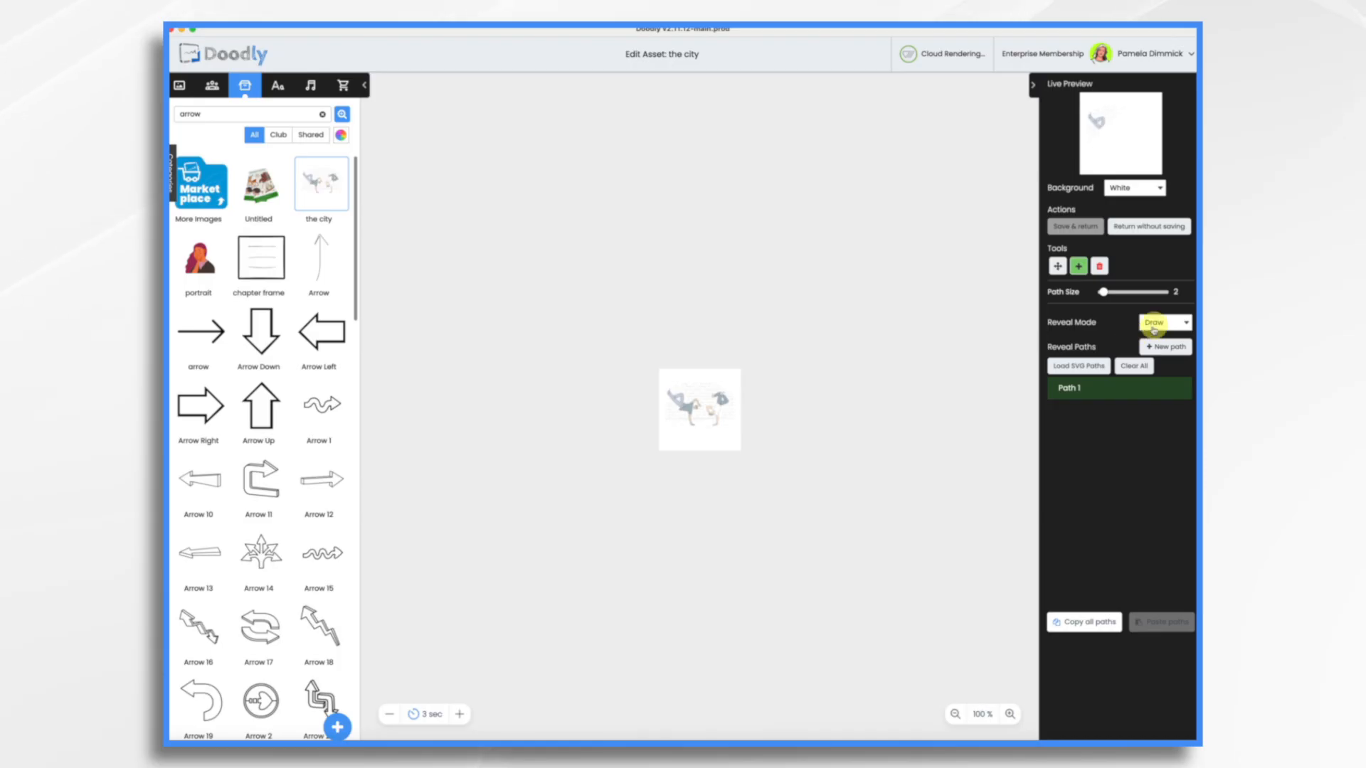
{"action": "left_click", "coordinate": [1154, 325]}
{"action": "left_click", "coordinate": [1152, 335]}
{"action": "left_click", "coordinate": [1078, 228]}
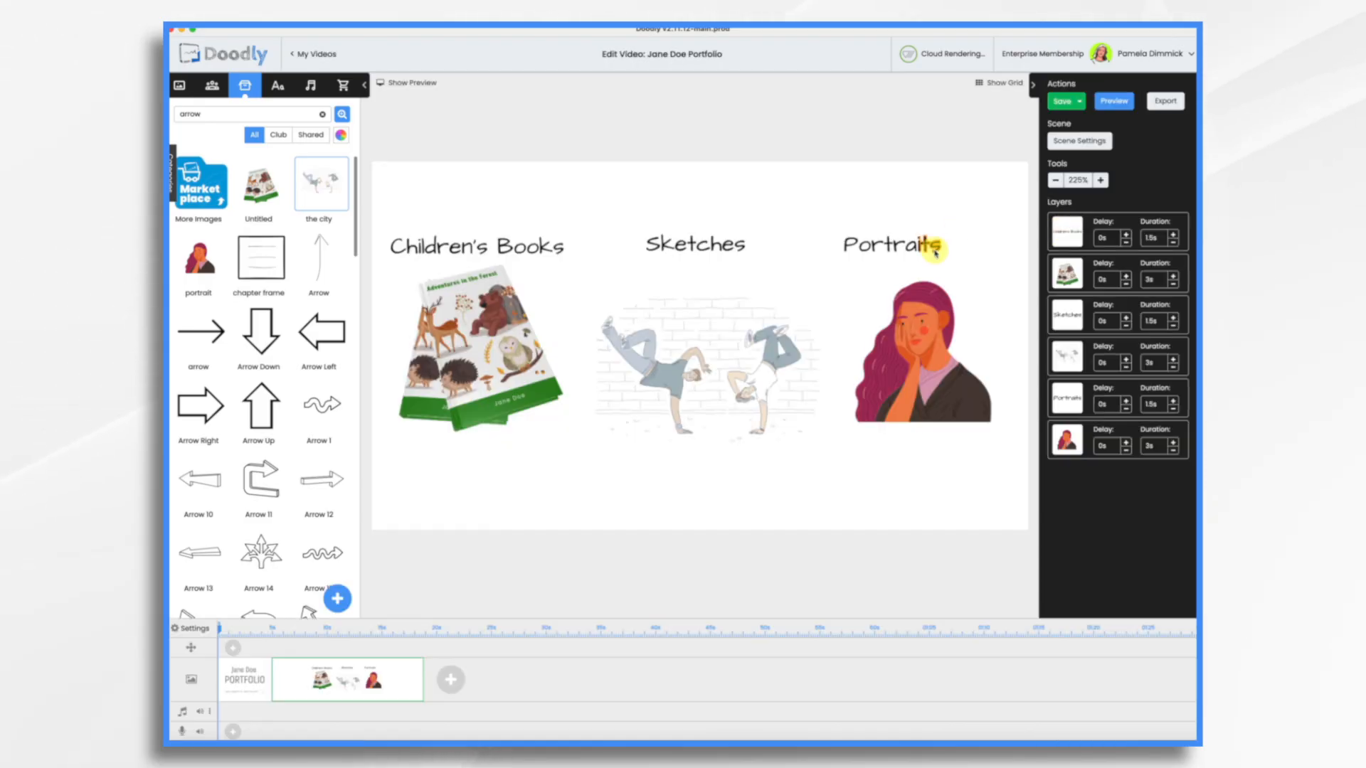
- Set the portrait's reveal mode to Fade and save the asset
{"action": "left_click", "coordinate": [928, 348]}
{"action": "left_click", "coordinate": [958, 246]}
{"action": "left_click", "coordinate": [1154, 323]}
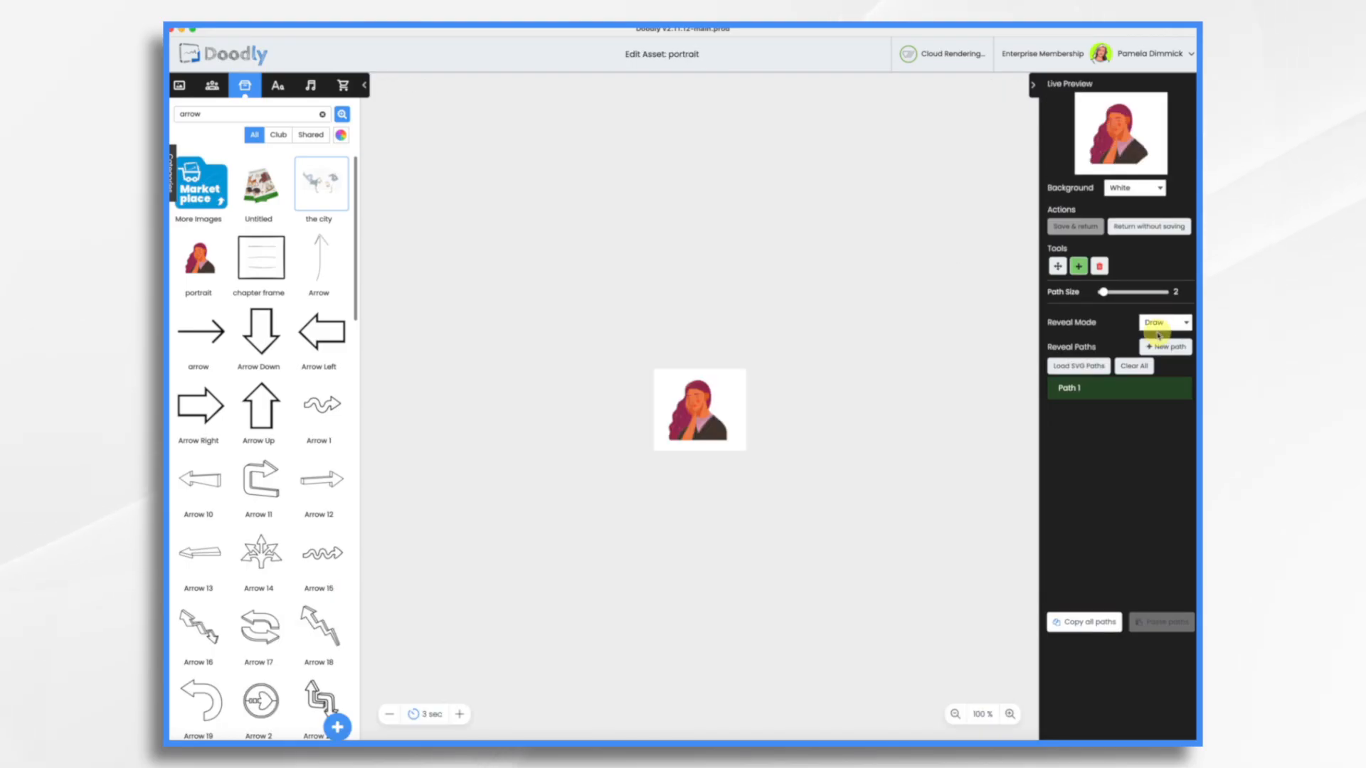
{"action": "left_click", "coordinate": [1152, 335]}
{"action": "left_click", "coordinate": [1082, 229]}
- Set the book and city layers' durations to 0.5 s and the portrait layer's duration to 3 s
{"action": "left_click", "coordinate": [1155, 278]}
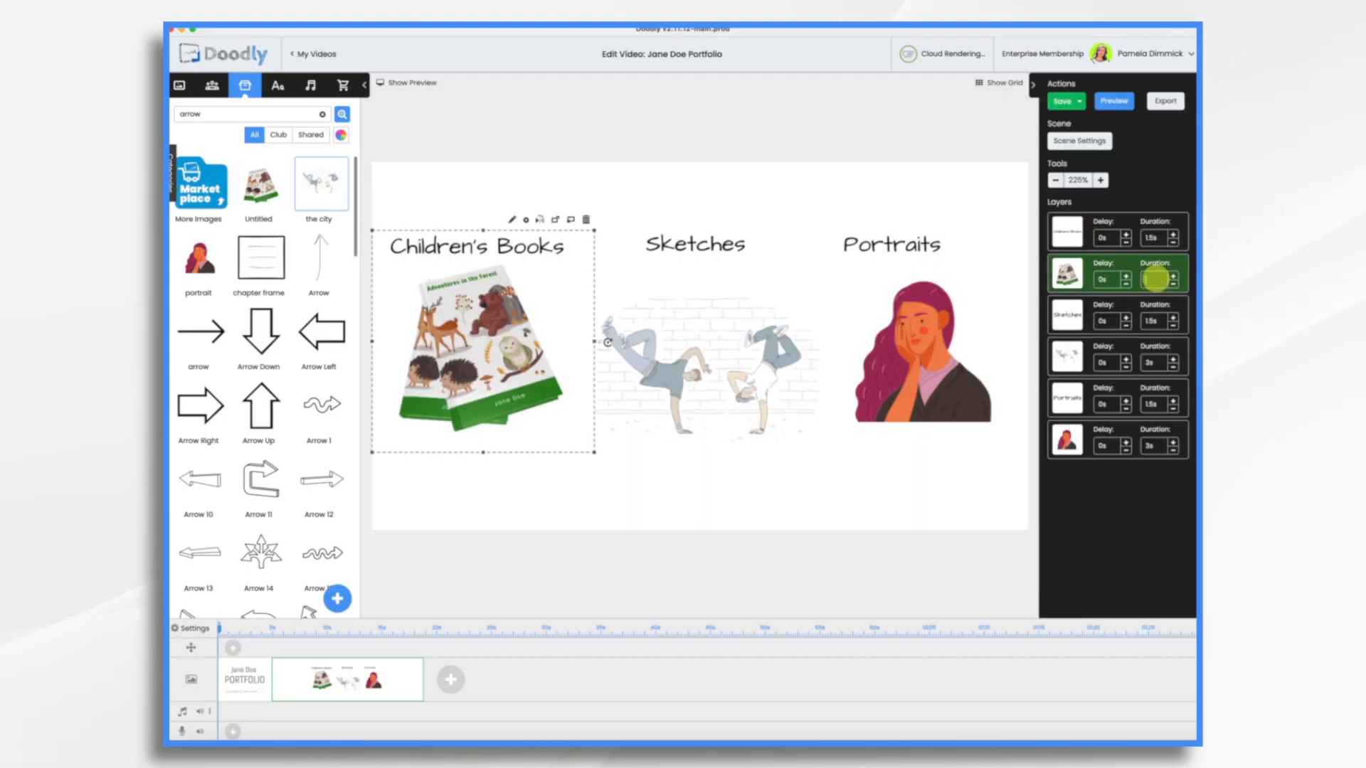
{"action": "type", "text": ".5s"}
{"action": "left_click", "coordinate": [1156, 361]}
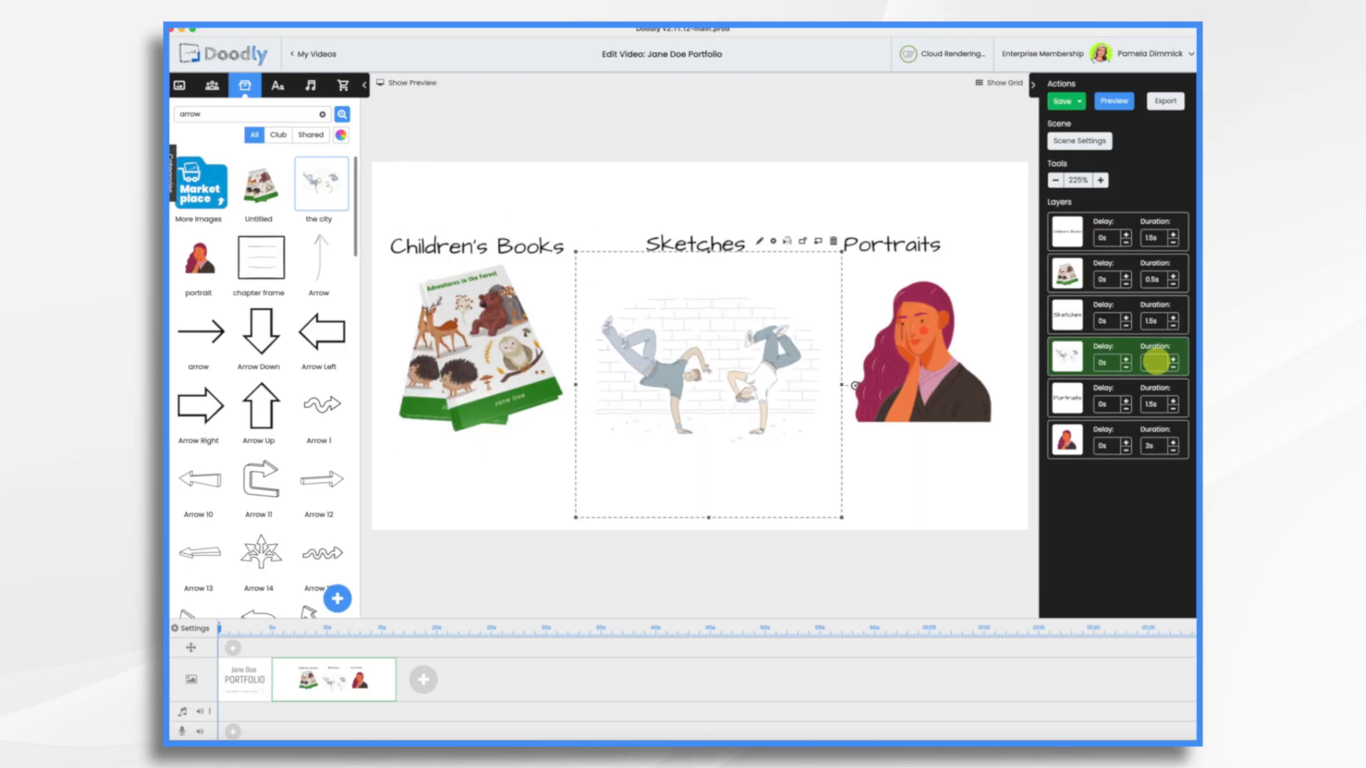
{"action": "type", "text": ".5s"}
{"action": "left_click", "coordinate": [1158, 446]}
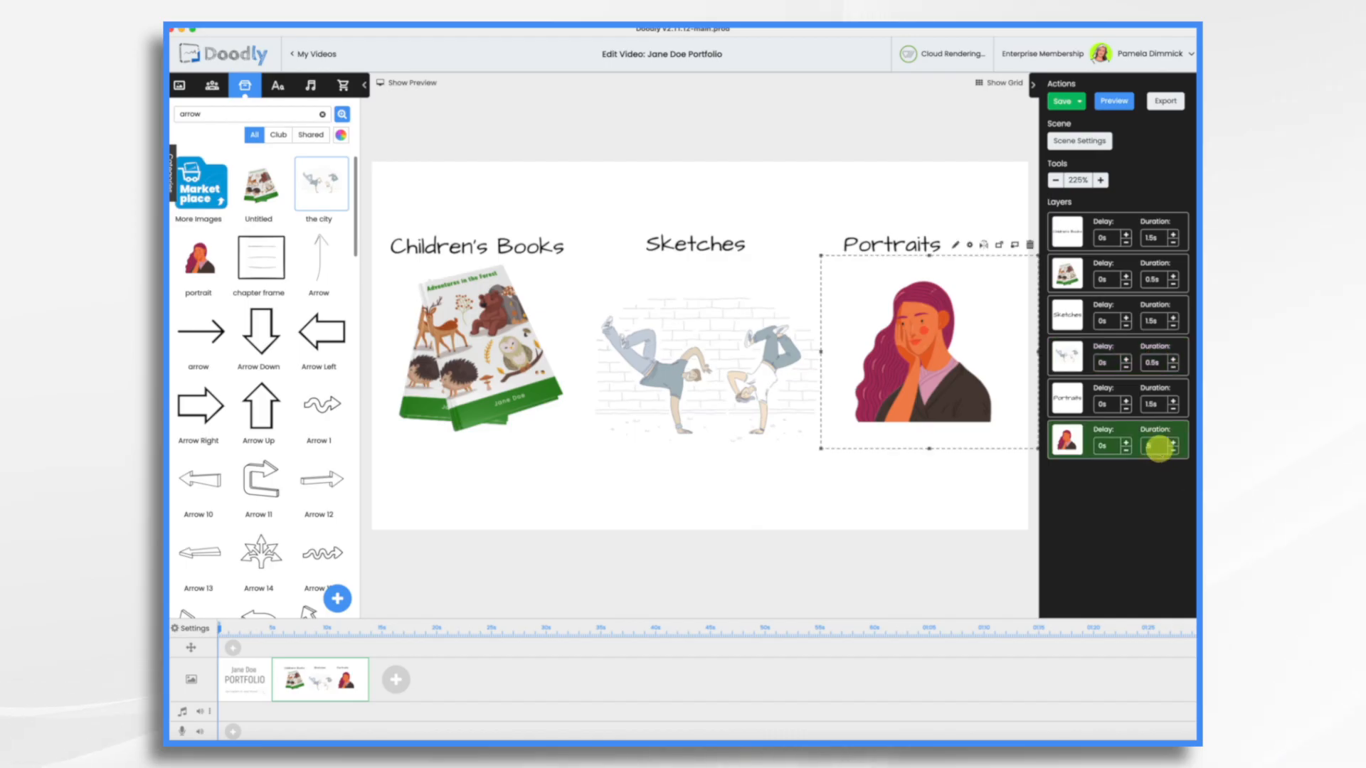
{"action": "type", "text": "3s"}
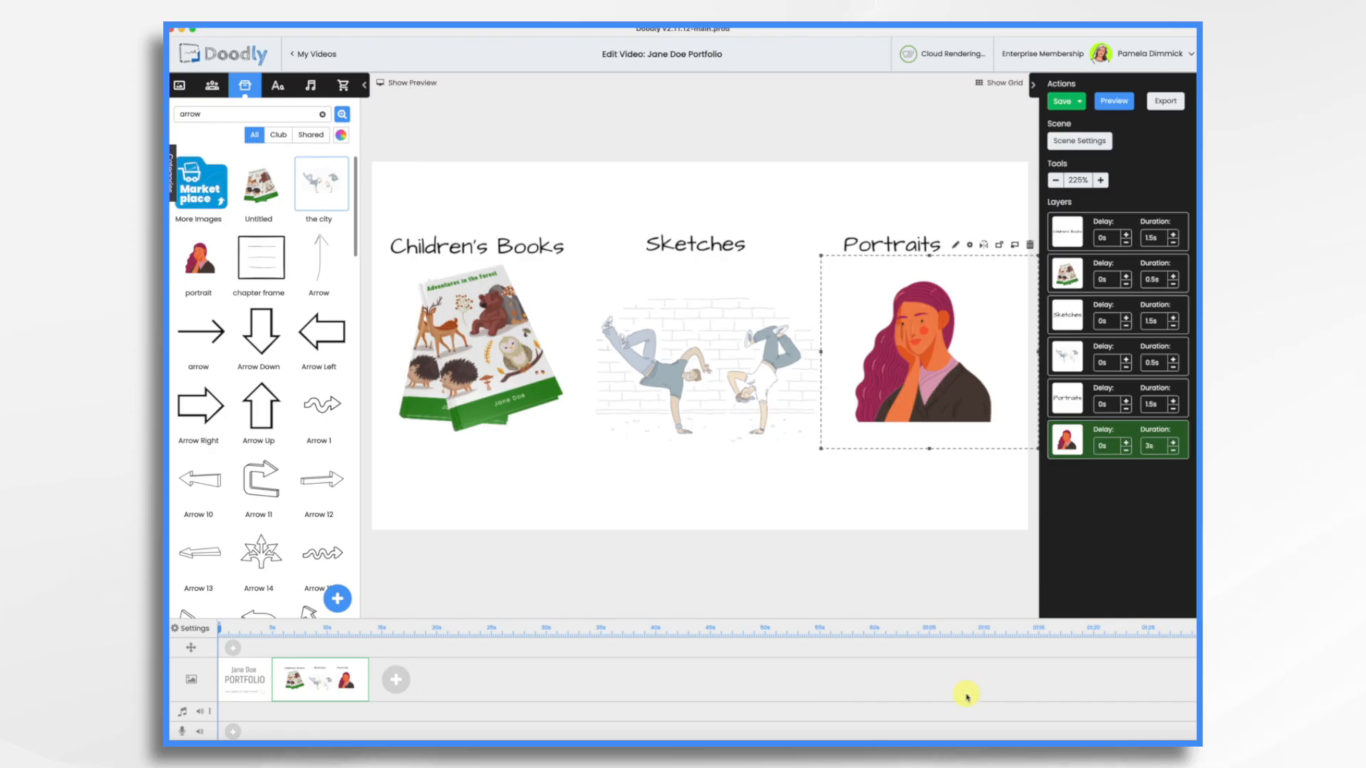
- Add a new scene and paste the Children's Books heading and book image from the chapter scene into it
{"action": "left_click", "coordinate": [399, 683]}
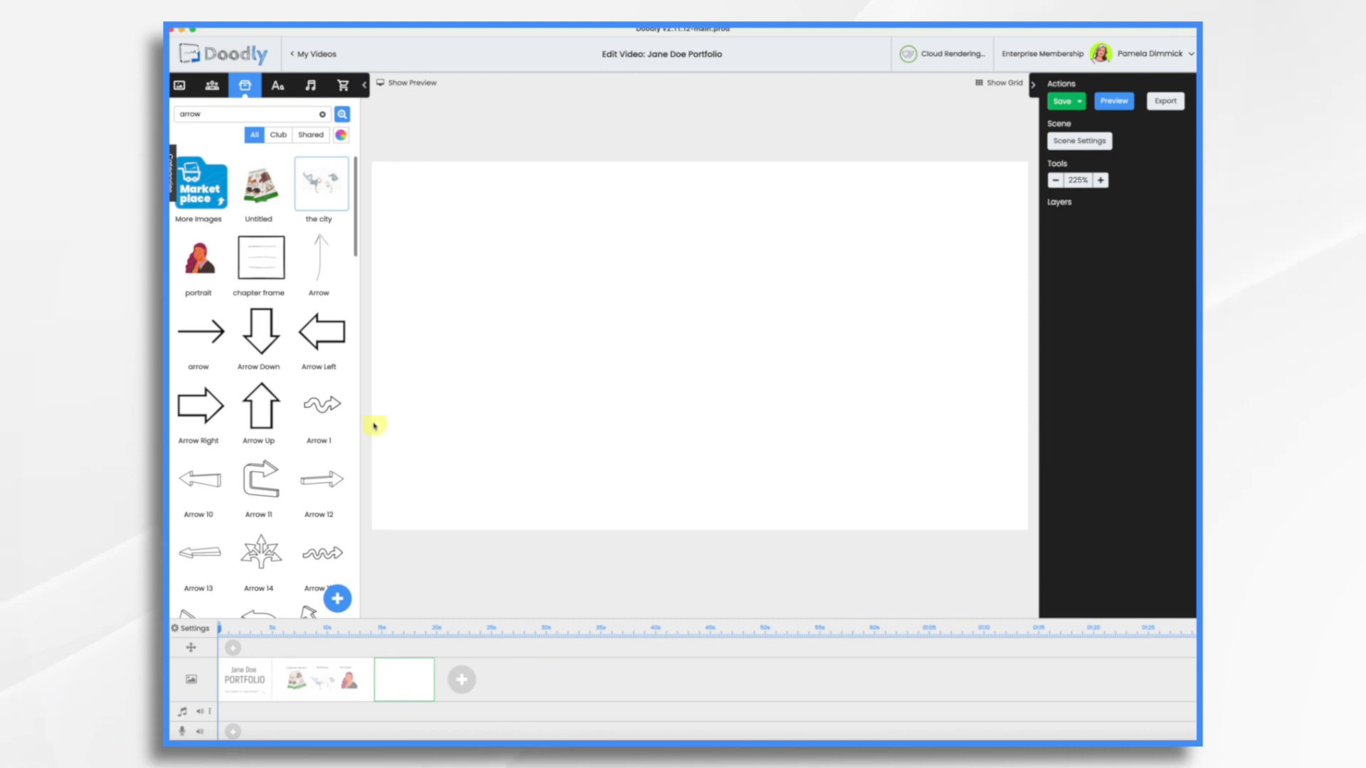
{"action": "left_click", "coordinate": [302, 677]}
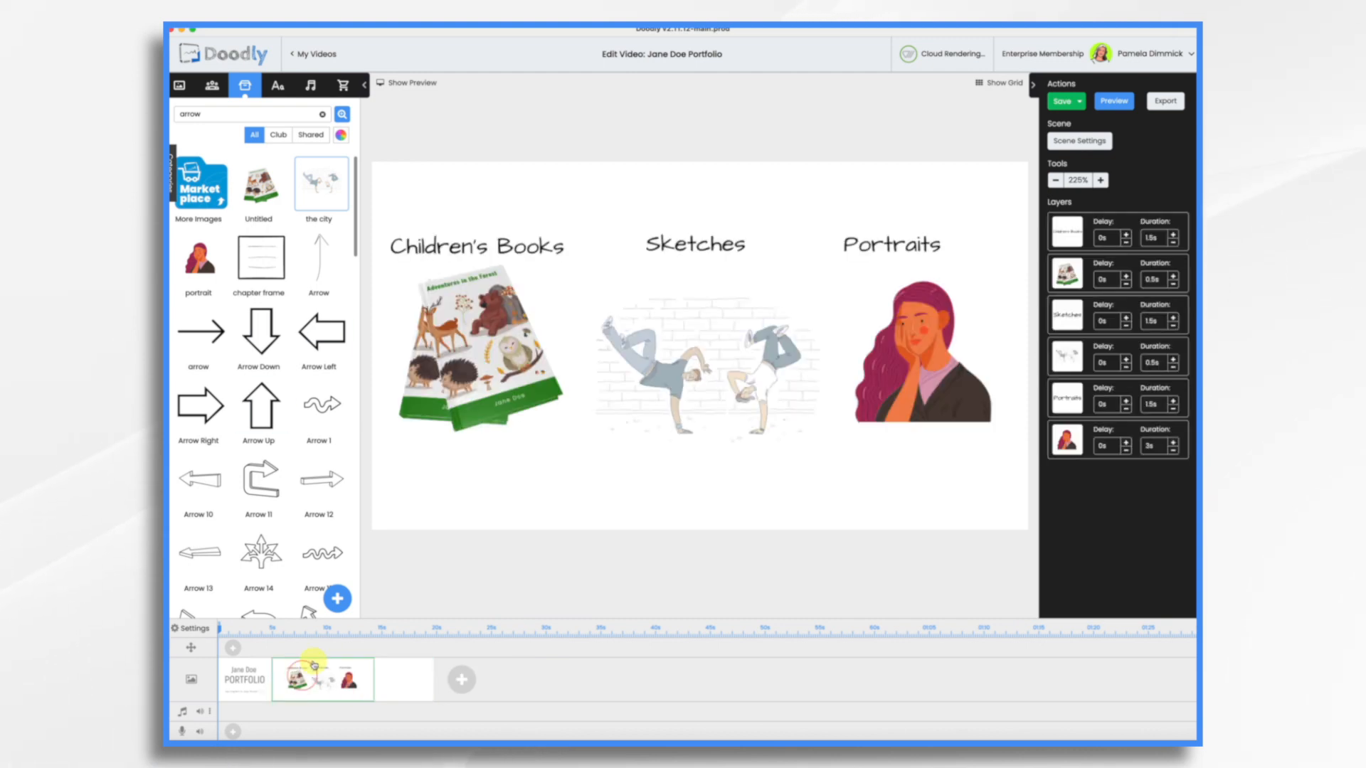
{"action": "left_click", "coordinate": [520, 245]}
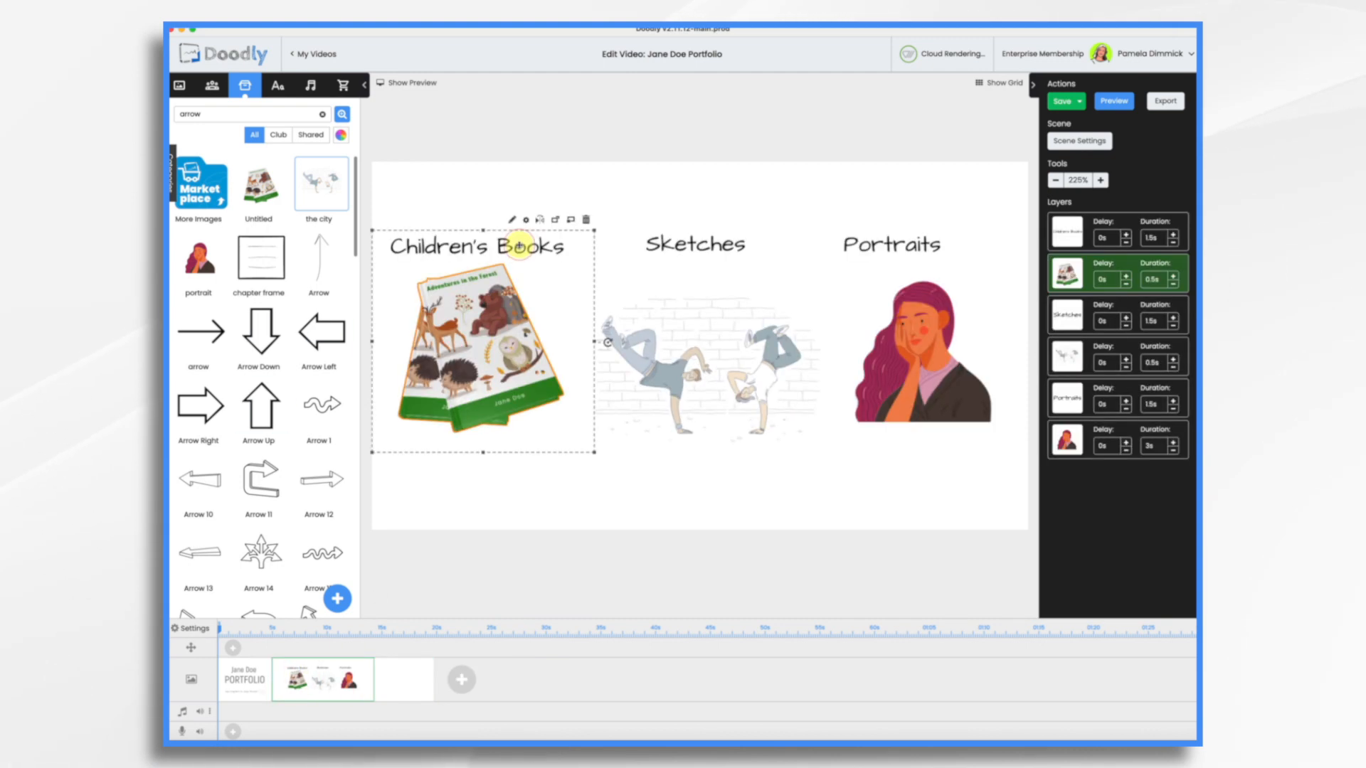
{"action": "left_click", "coordinate": [1076, 239]}
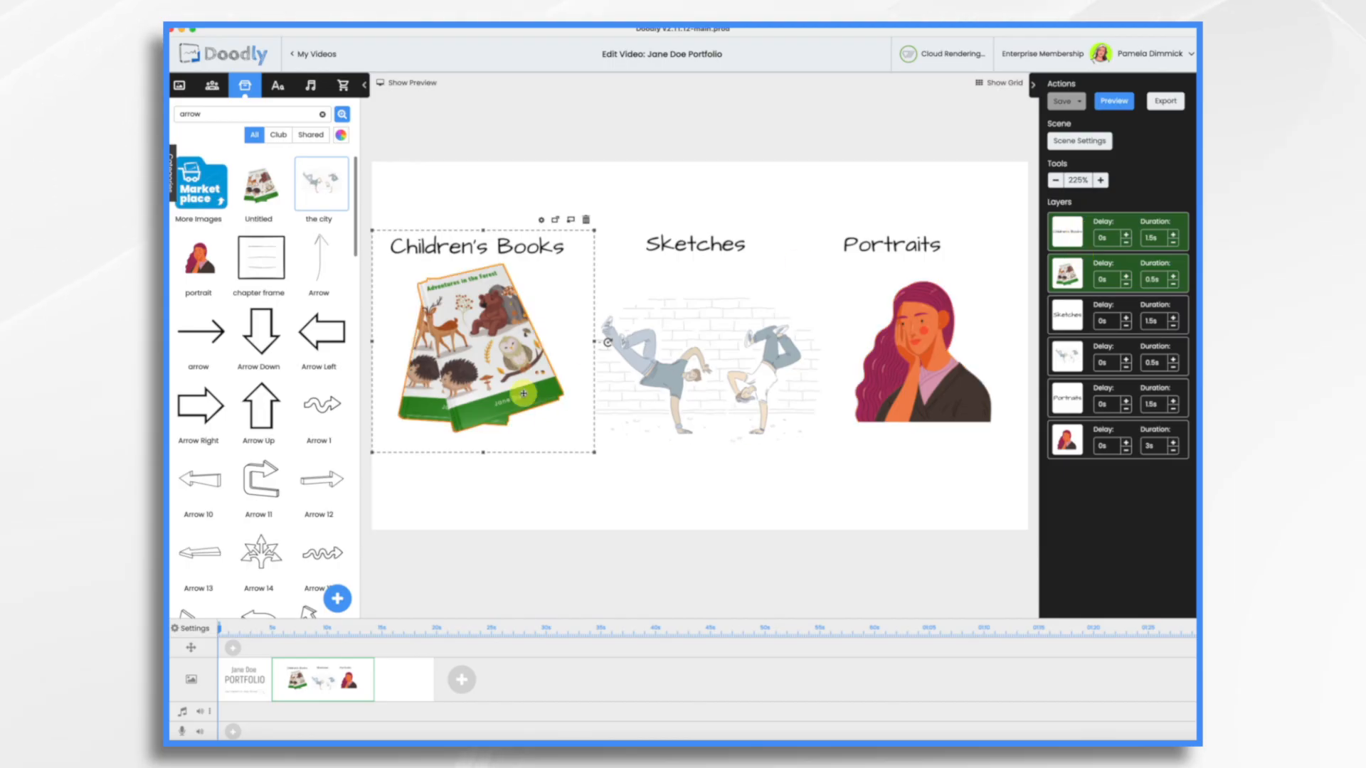
{"action": "left_click", "coordinate": [418, 686]}
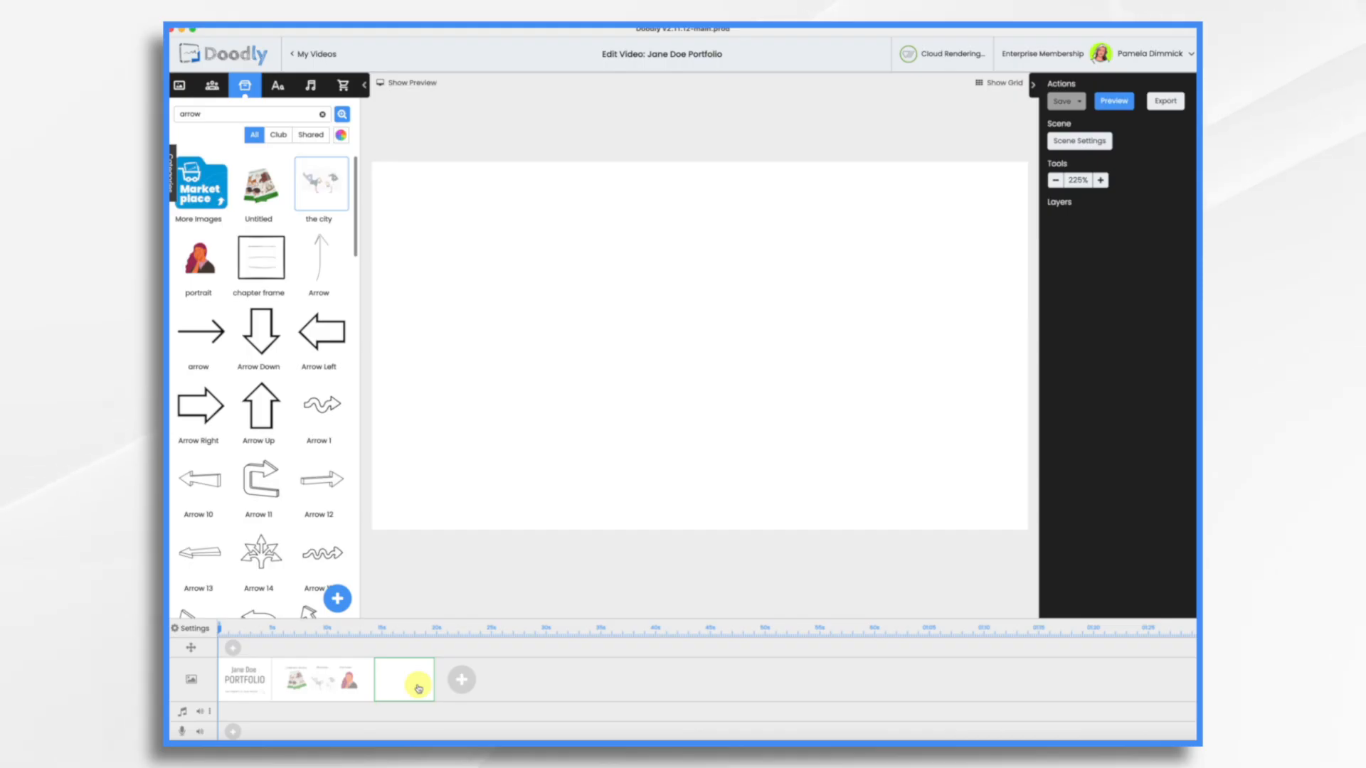
{"action": "key", "text": "ctrl+v"}
{"action": "left_click_drag", "start_coordinate": [473, 321], "coordinate": [499, 345]}
{"action": "left_click", "coordinate": [759, 400]}
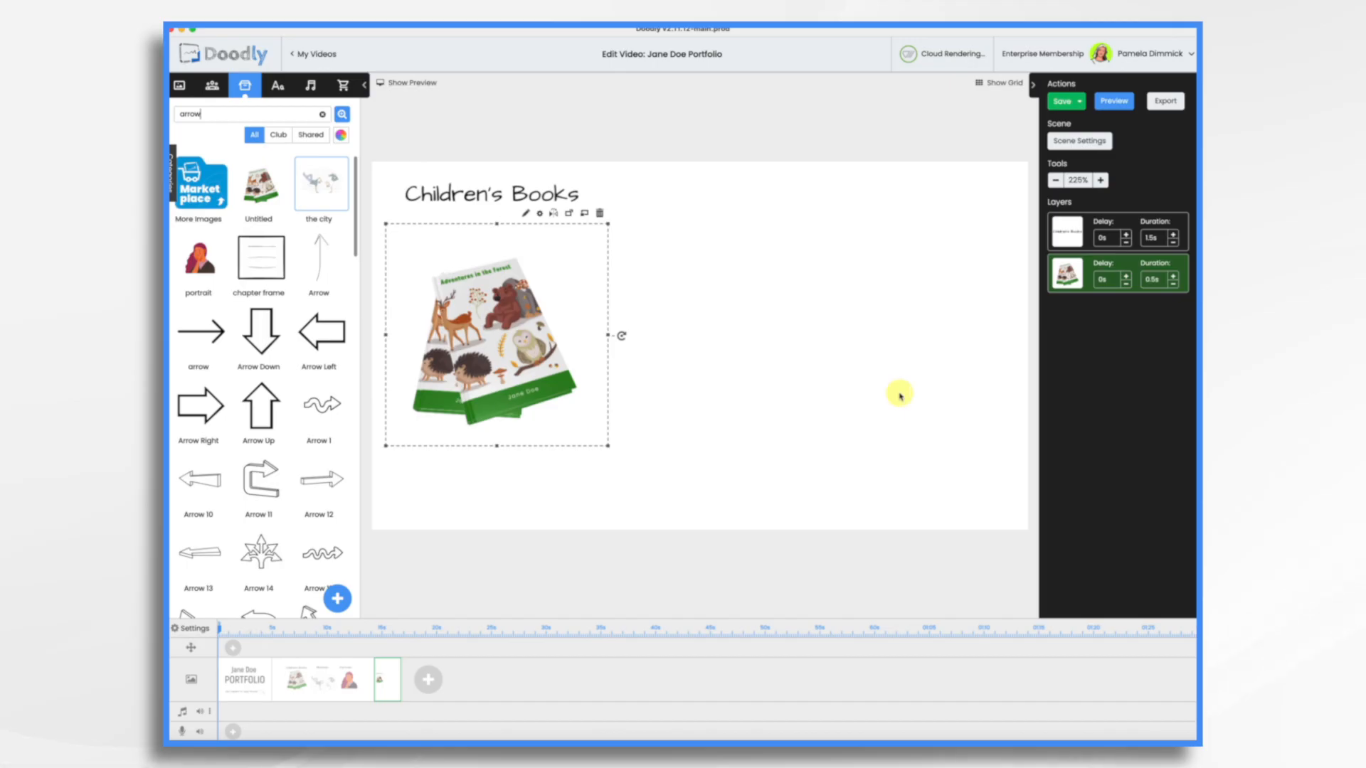
- Copy the book image and paste two copies, spreading the three books across the scene
{"action": "right_click", "coordinate": [506, 338]}
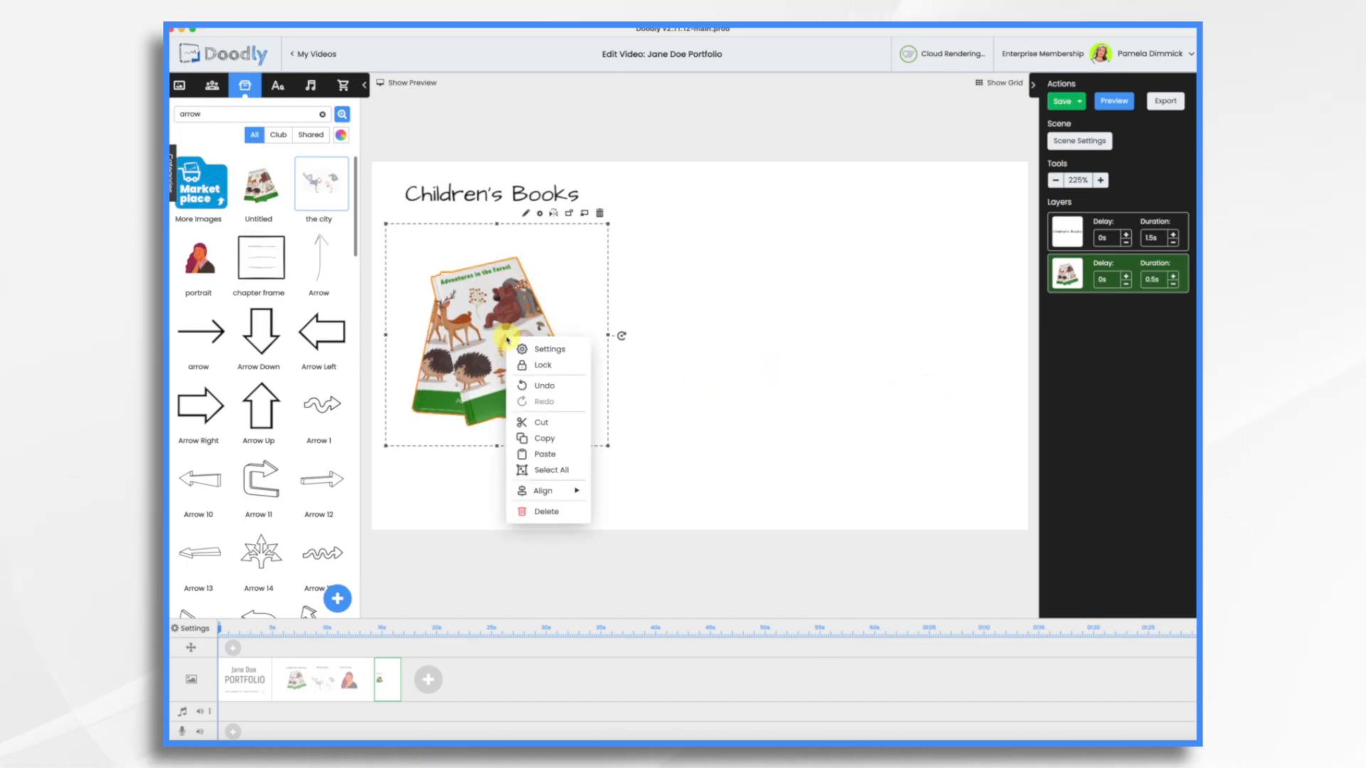
{"action": "left_click", "coordinate": [536, 439]}
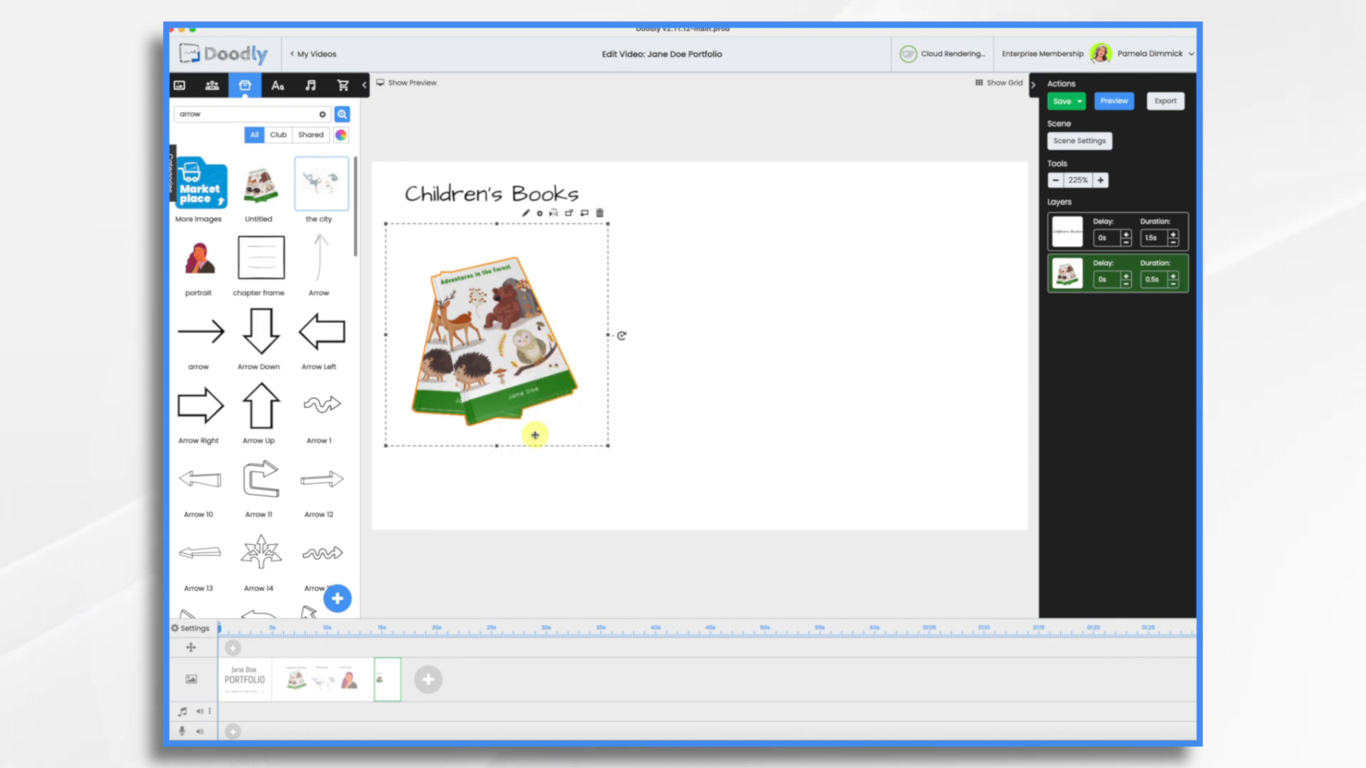
{"action": "key", "text": "super+v"}
{"action": "left_click_drag", "start_coordinate": [535, 434], "coordinate": [746, 435]}
{"action": "key", "text": "super+v"}
{"action": "left_click_drag", "start_coordinate": [471, 355], "coordinate": [897, 354]}
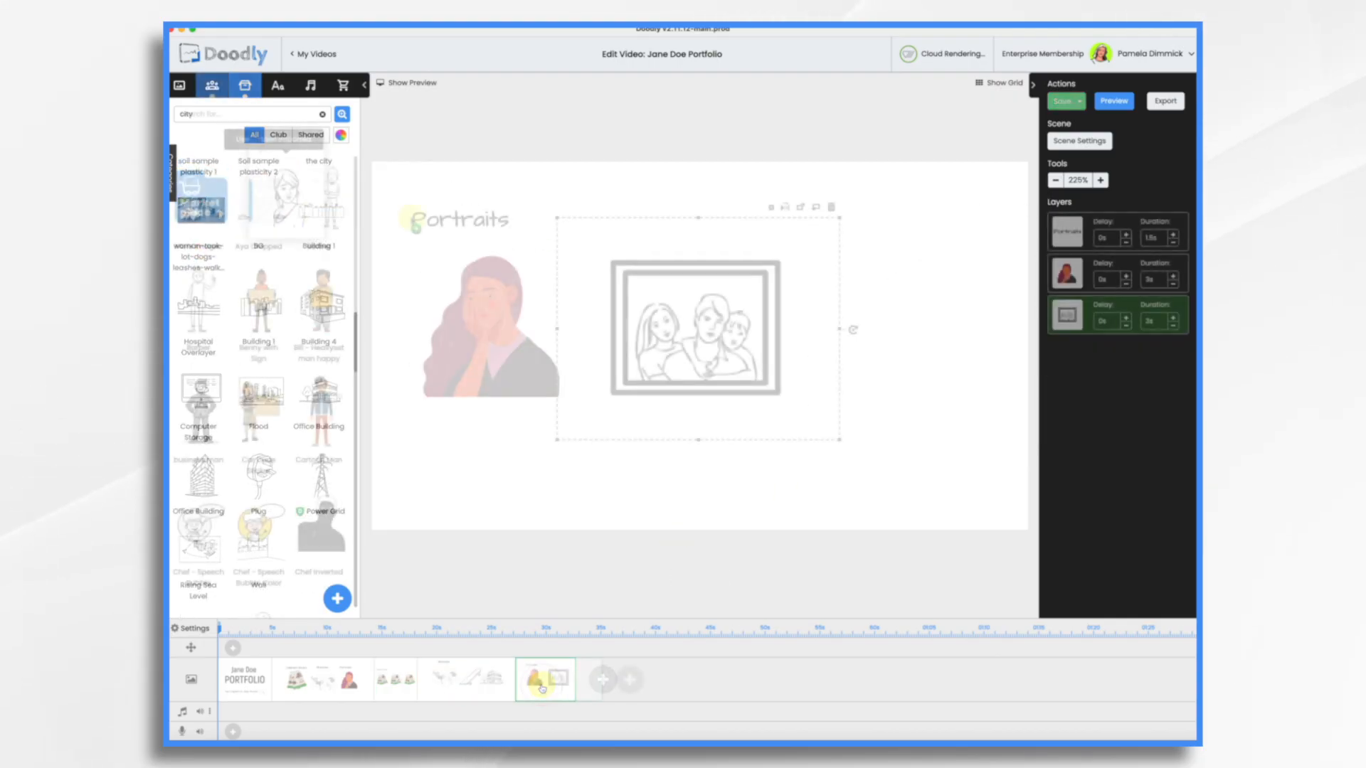
- Add a building sketch to the right side of the Sketches scene
{"action": "mouse_move", "coordinate": [261, 199]}
{"action": "left_mouse_down"}
{"action": "mouse_move", "coordinate": [553, 243]}
{"action": "mouse_move", "coordinate": [899, 338]}
{"action": "left_mouse_up"}
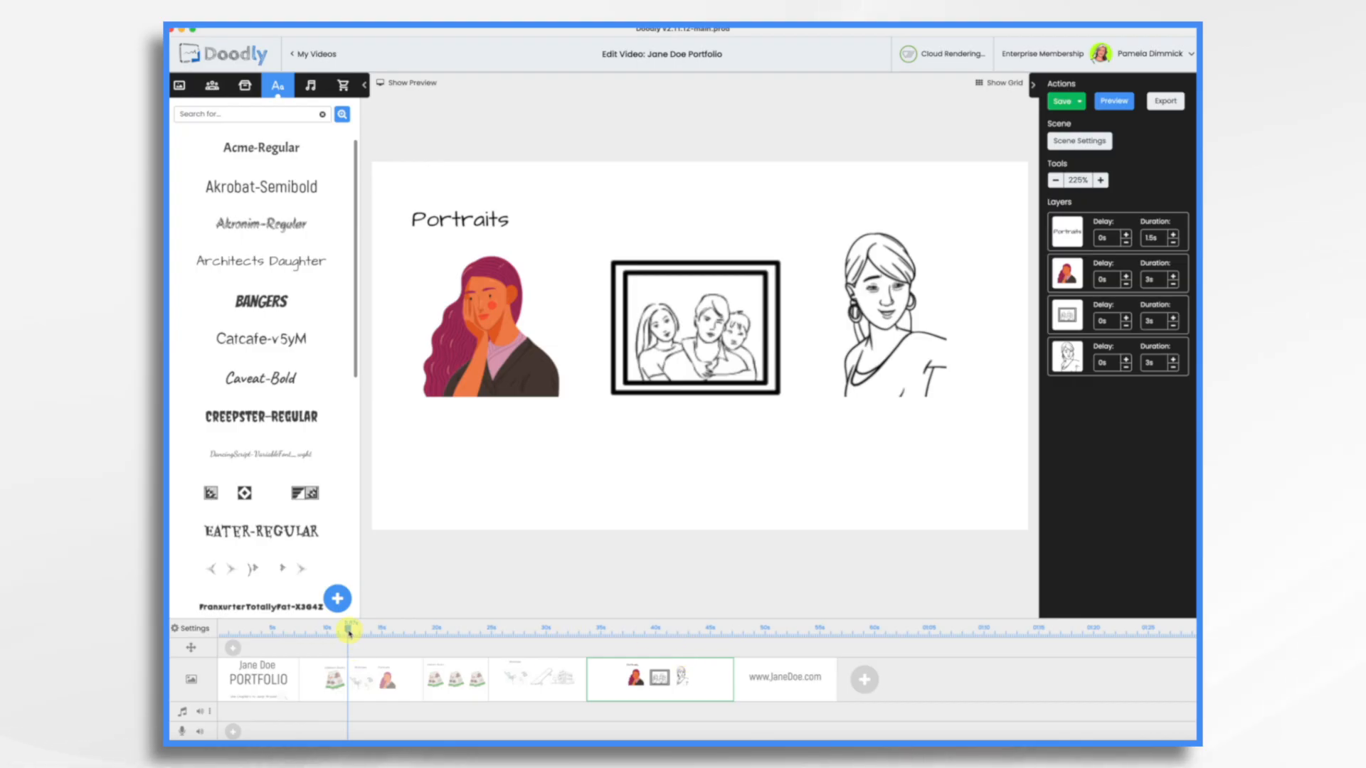
- Record a voiceover narration from the start of the video
{"action": "left_click_drag", "start_coordinate": [331, 635], "coordinate": [278, 643]}
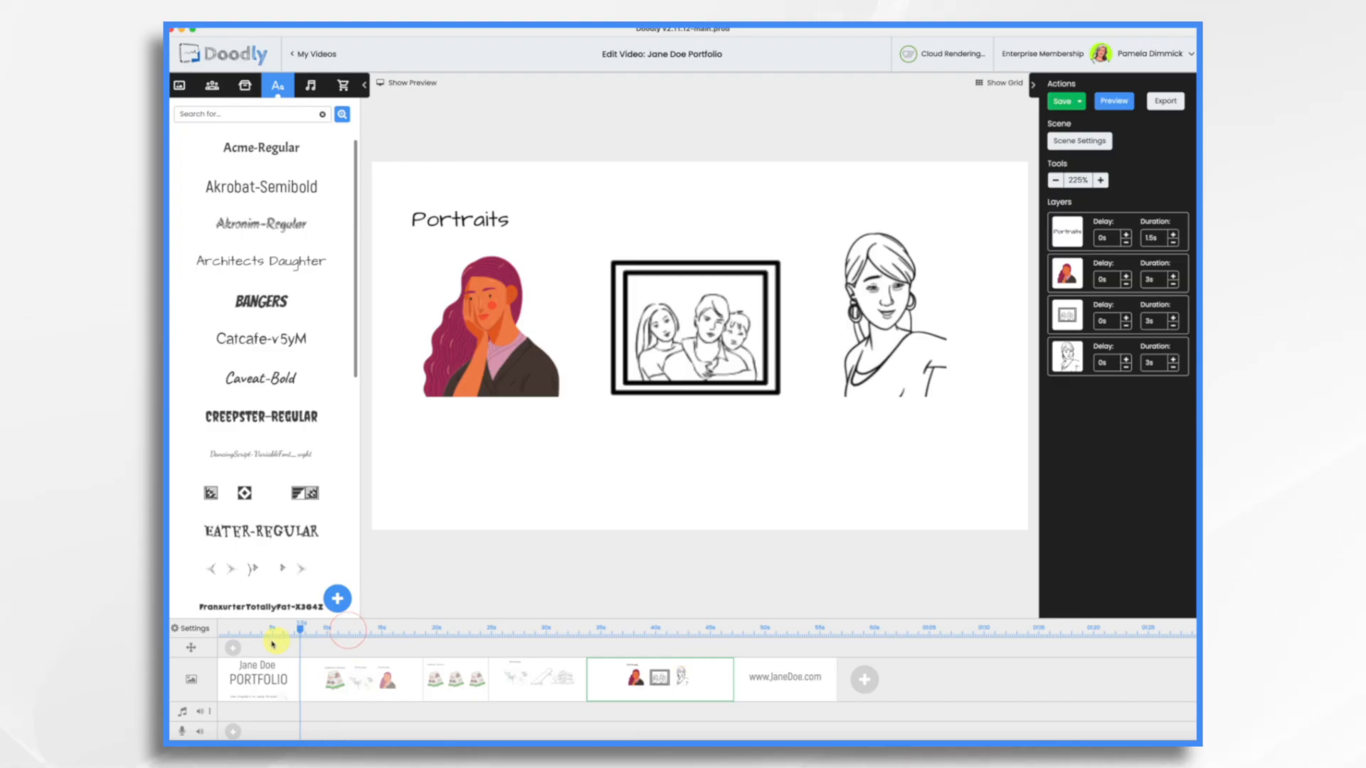
{"action": "left_click", "coordinate": [235, 733]}
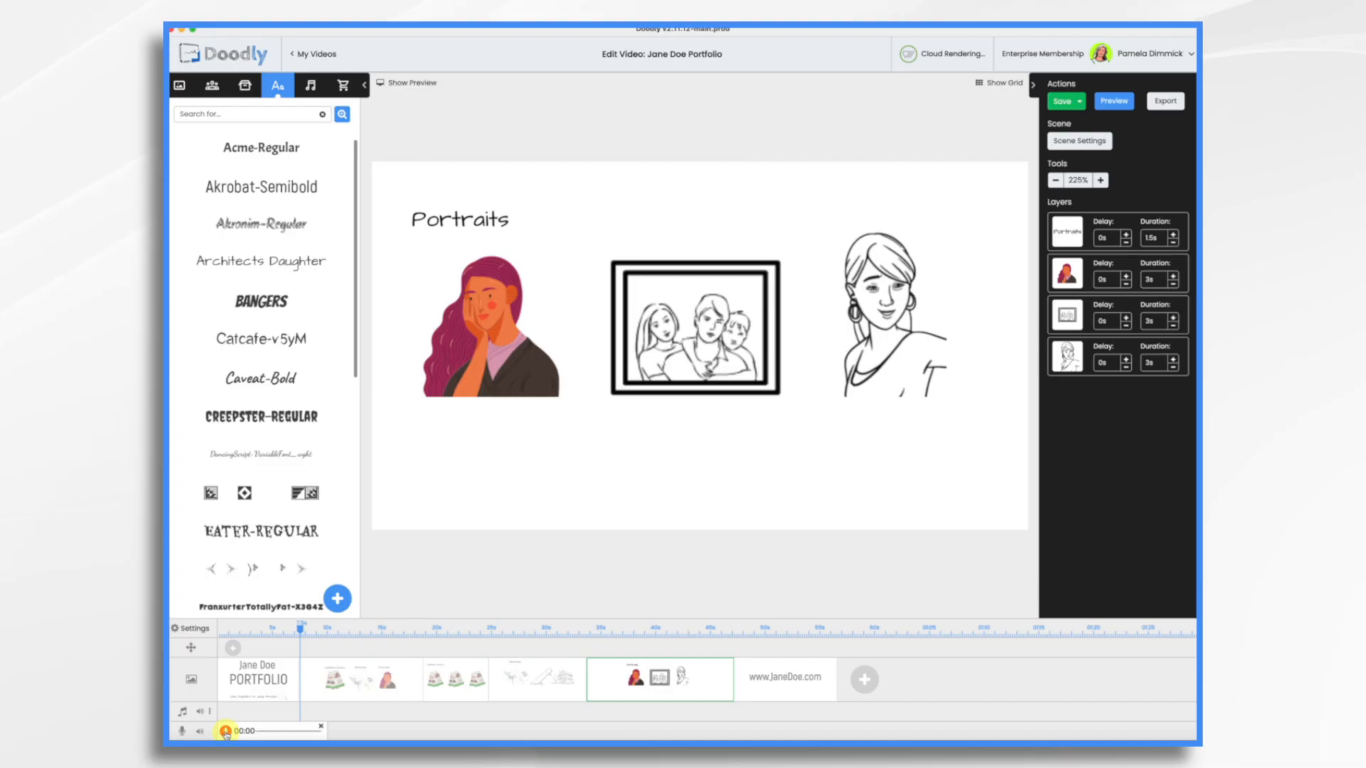
{"action": "left_click", "coordinate": [225, 731]}
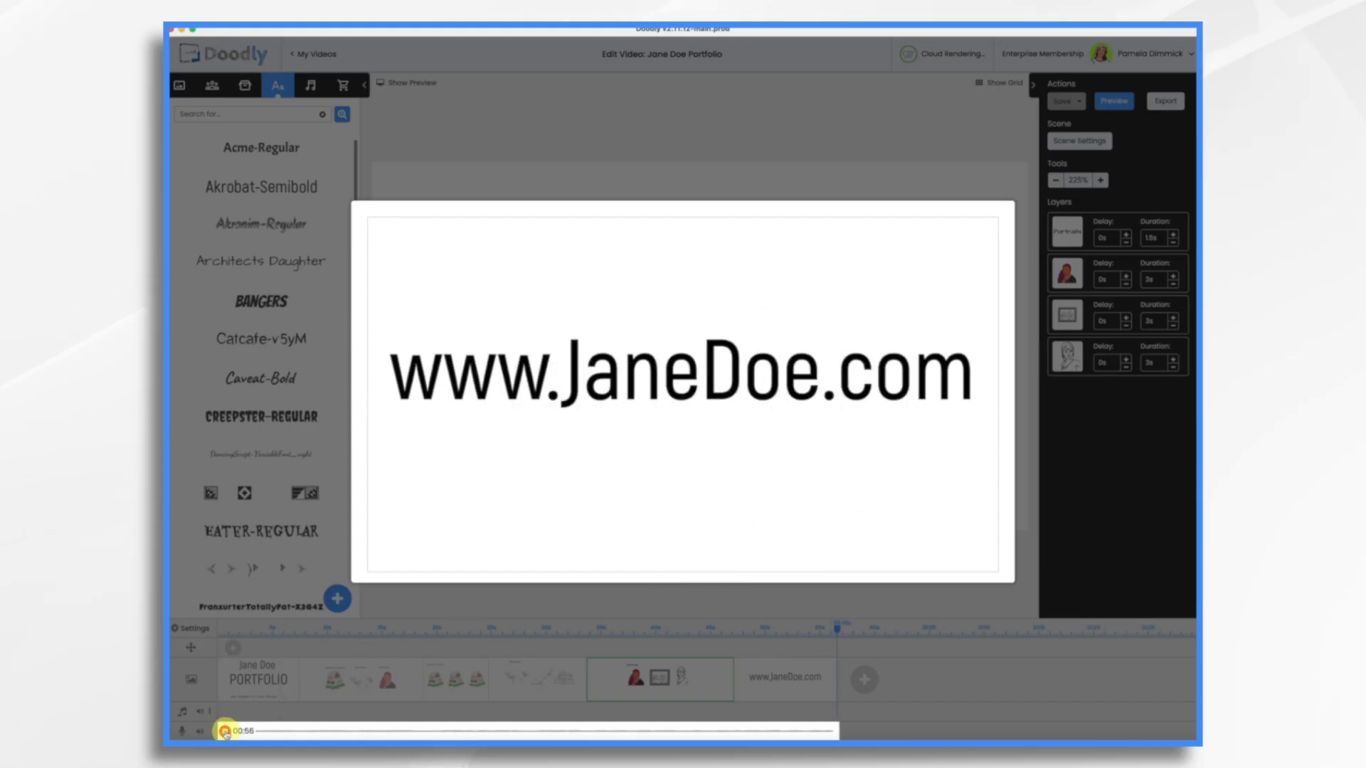
{"action": "left_click", "coordinate": [225, 731]}
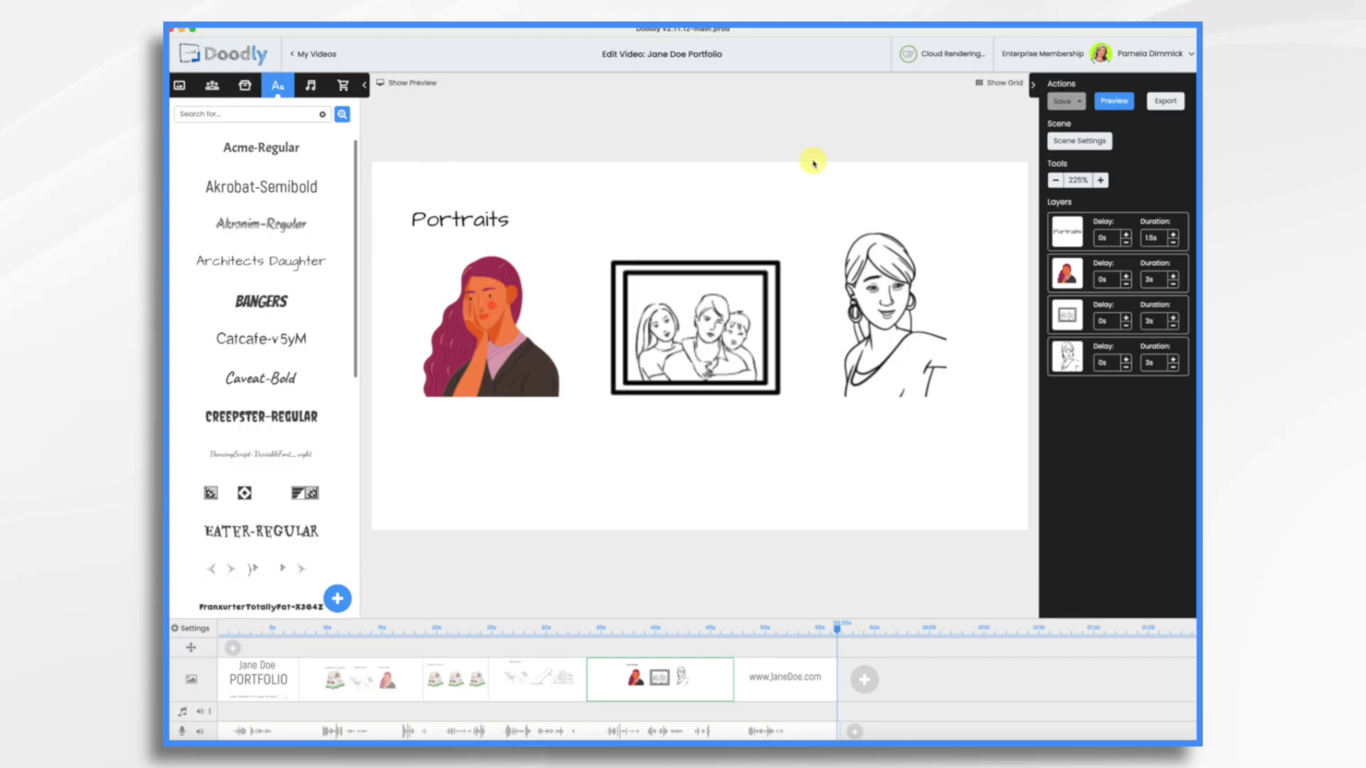
- Export the video by uploading it to Voomly at 720p resolution
{"action": "left_click", "coordinate": [1168, 104]}
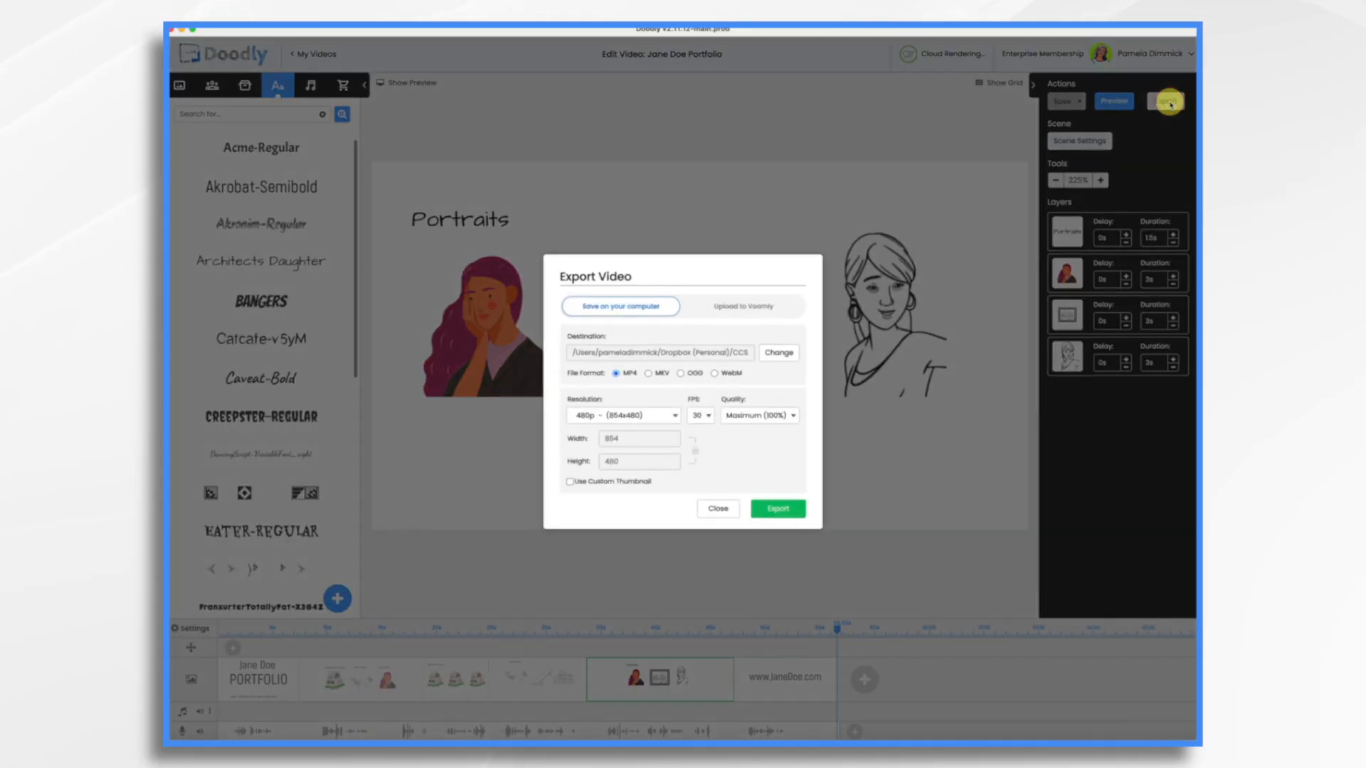
{"action": "left_click", "coordinate": [763, 307]}
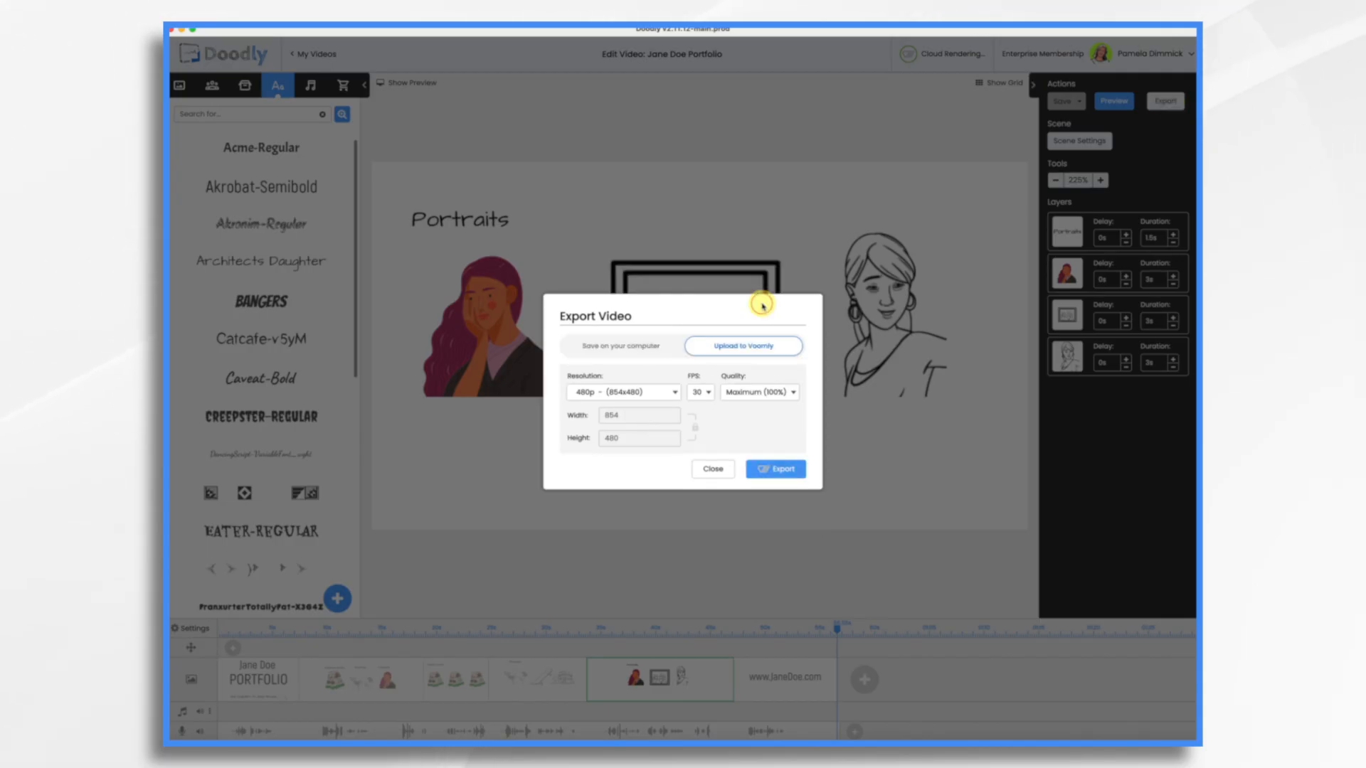
{"action": "left_click", "coordinate": [649, 392]}
{"action": "left_click", "coordinate": [649, 407]}
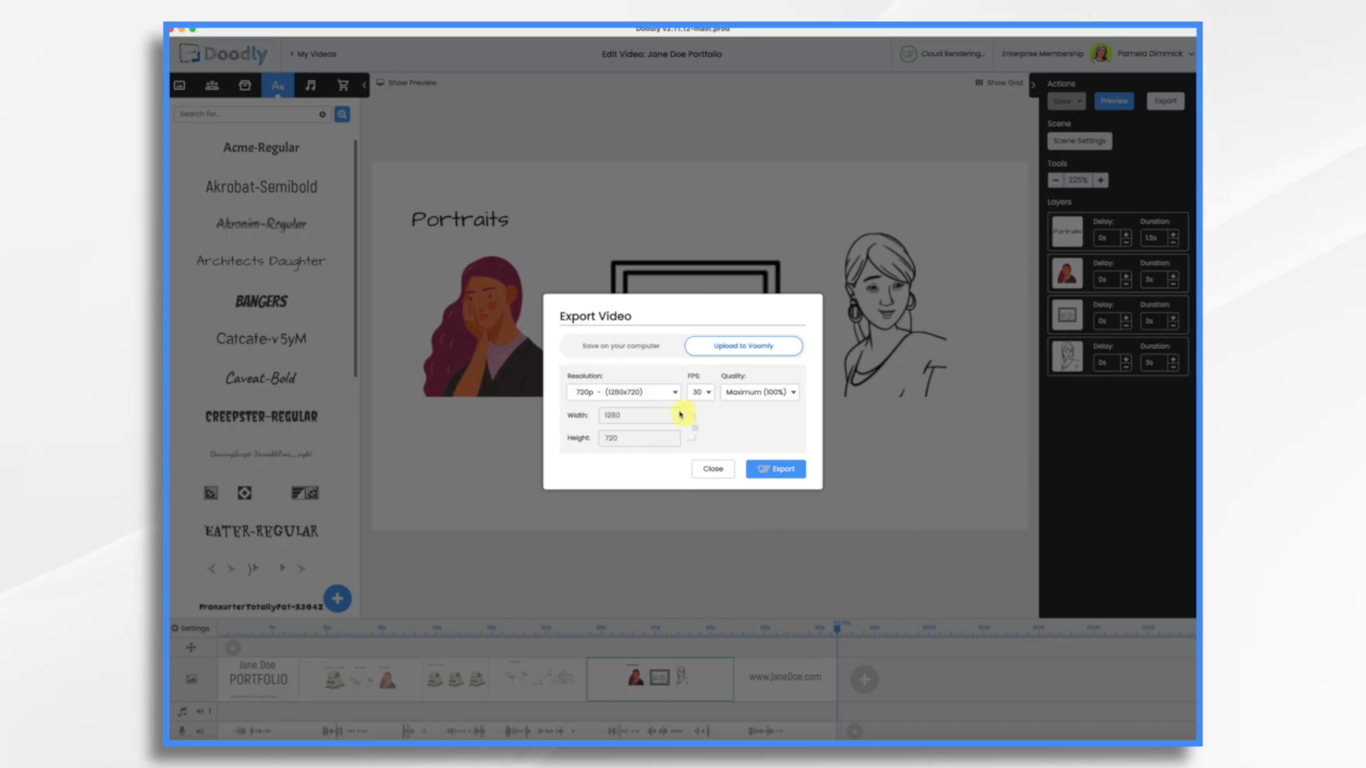
{"action": "left_click", "coordinate": [779, 478]}
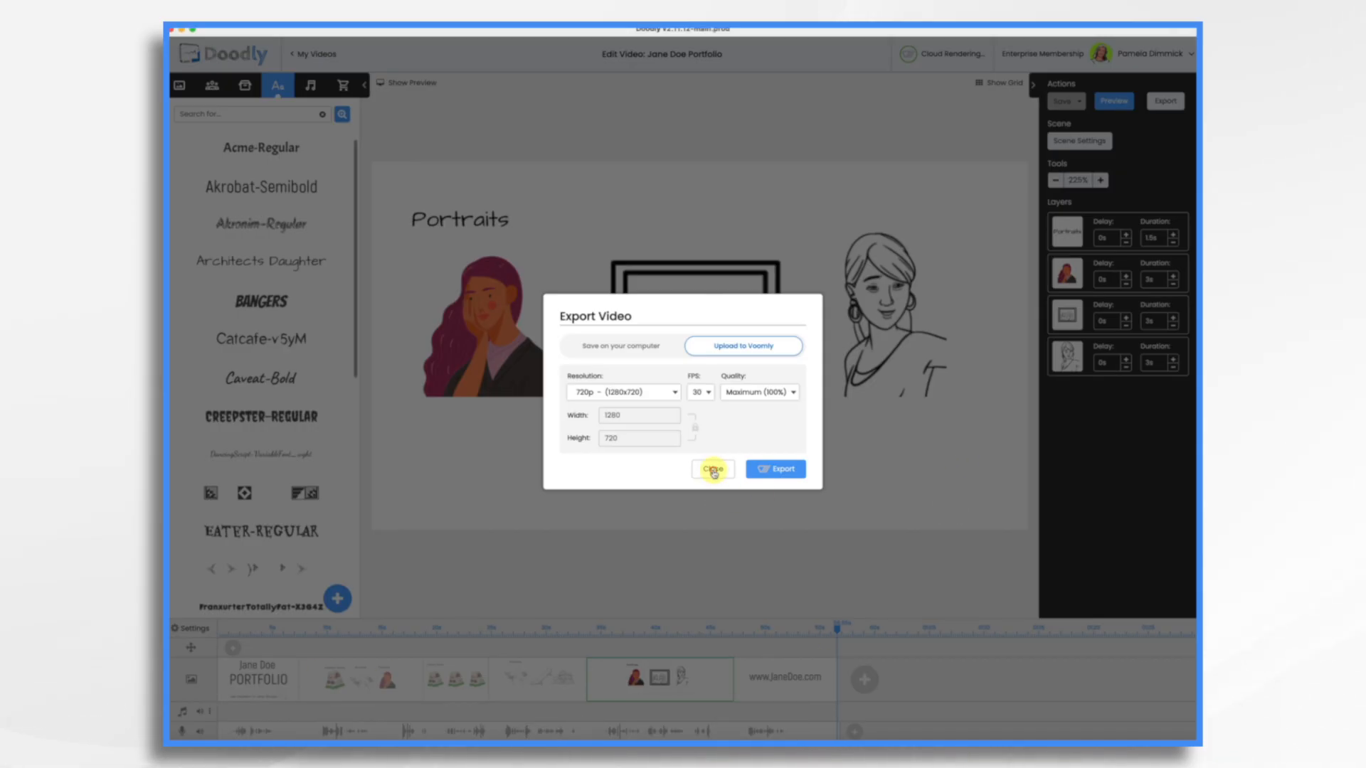
{"action": "left_click", "coordinate": [713, 469]}
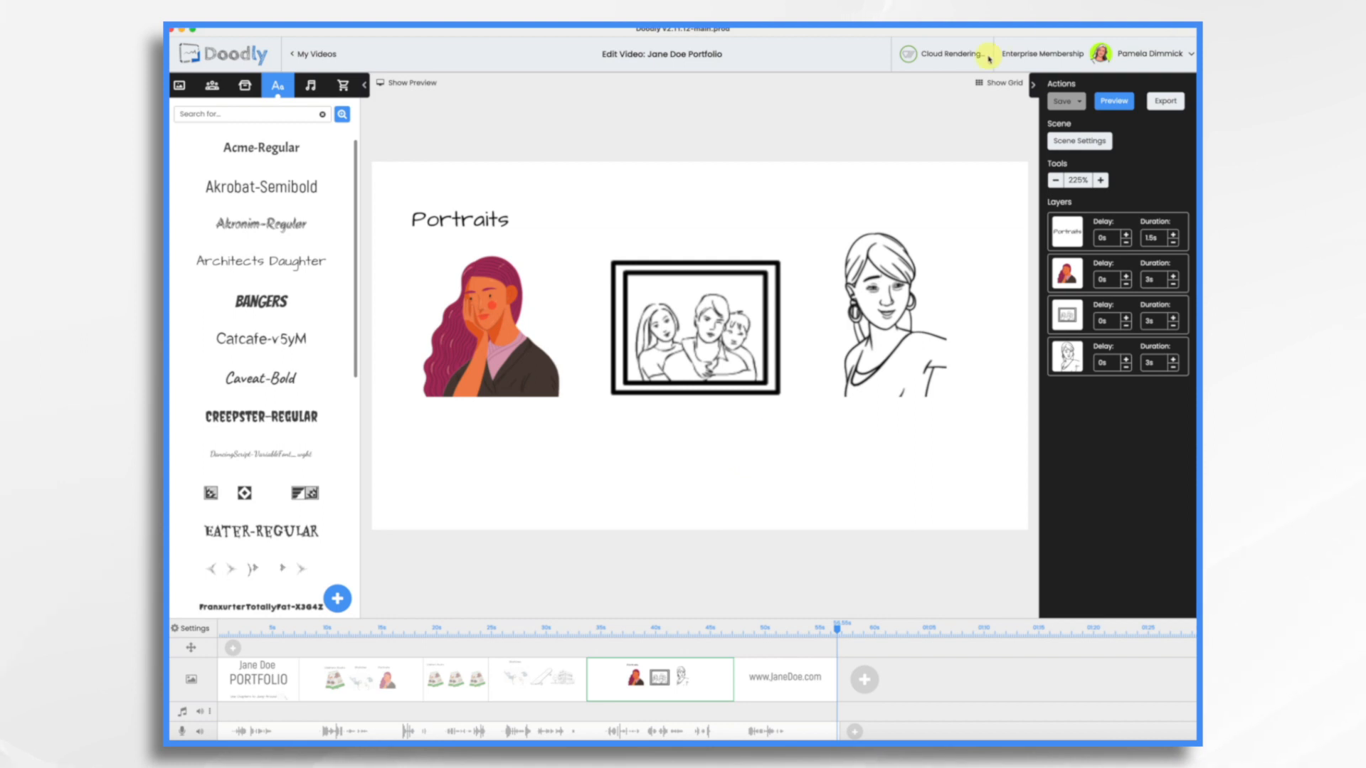
- Open the rendered Jane Doe Portfolio video in Voomly and start customizing its video player
{"action": "left_click", "coordinate": [933, 59]}
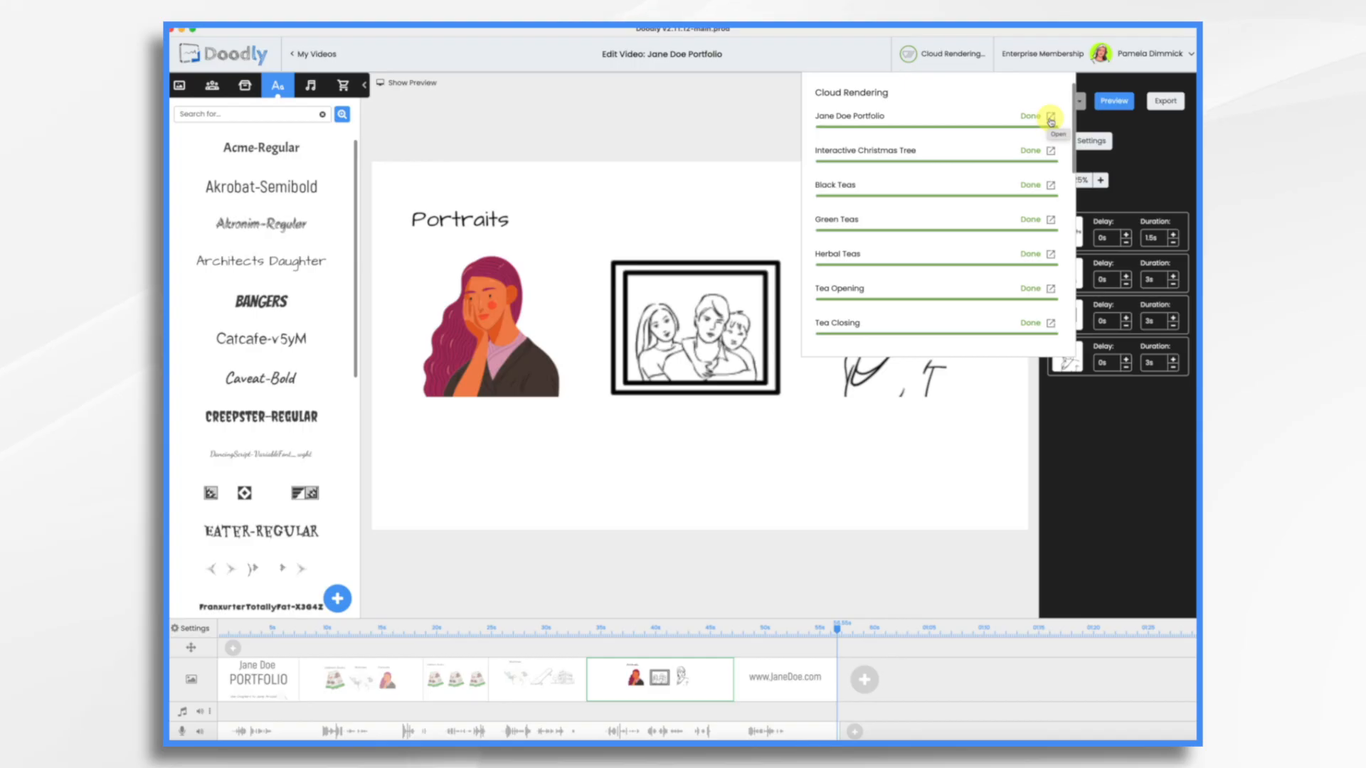
{"action": "left_click", "coordinate": [1050, 118]}
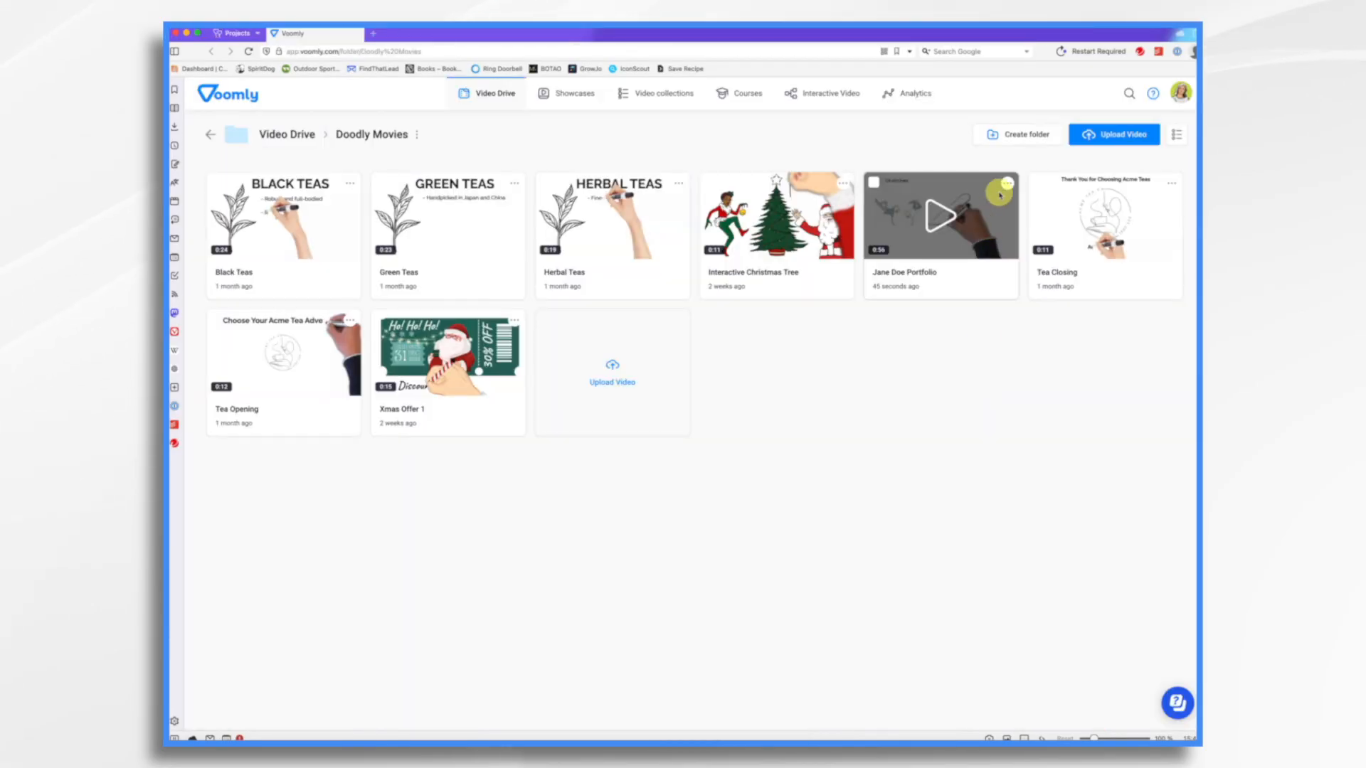
{"action": "left_click", "coordinate": [1008, 186]}
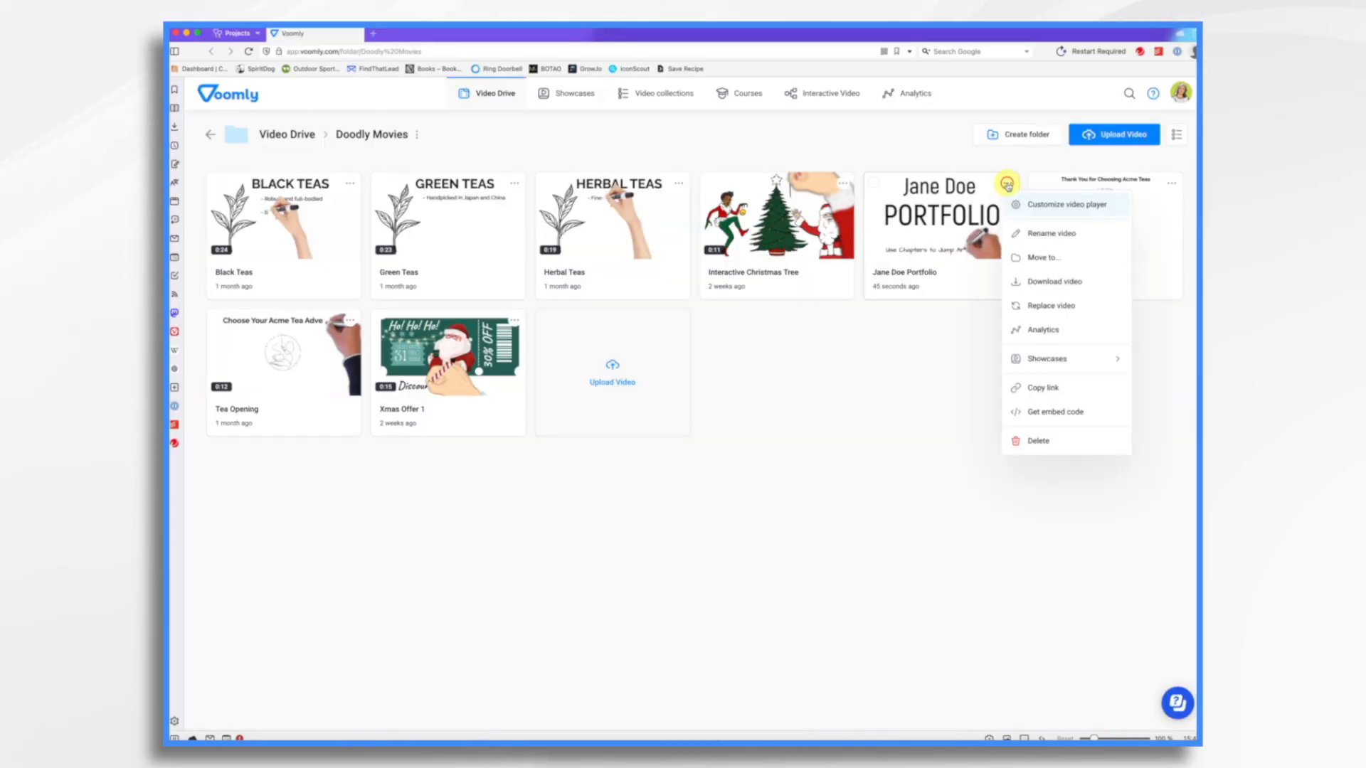
{"action": "left_click", "coordinate": [1041, 211]}
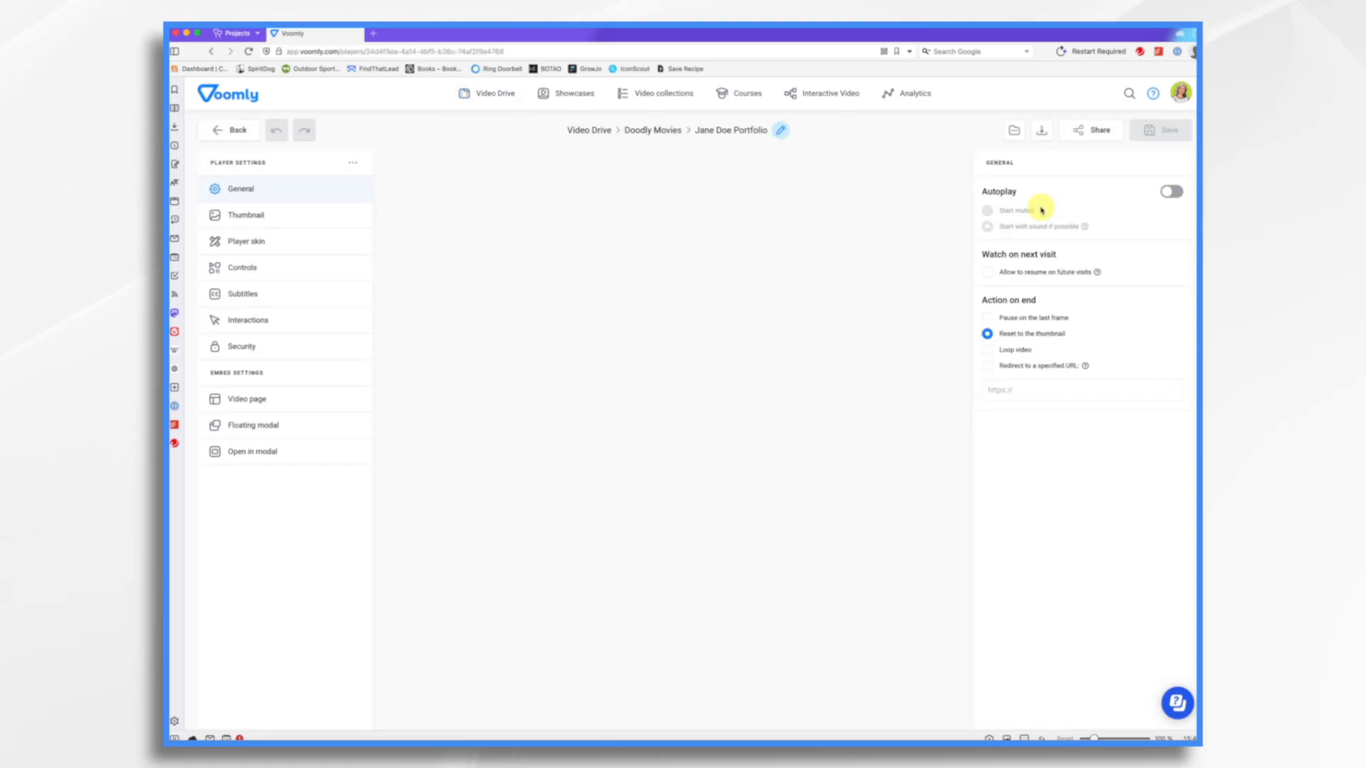
- Hide the Time, Video speed, Subtitles and Video quality controls from the player's play bar
{"action": "left_click", "coordinate": [399, 584]}
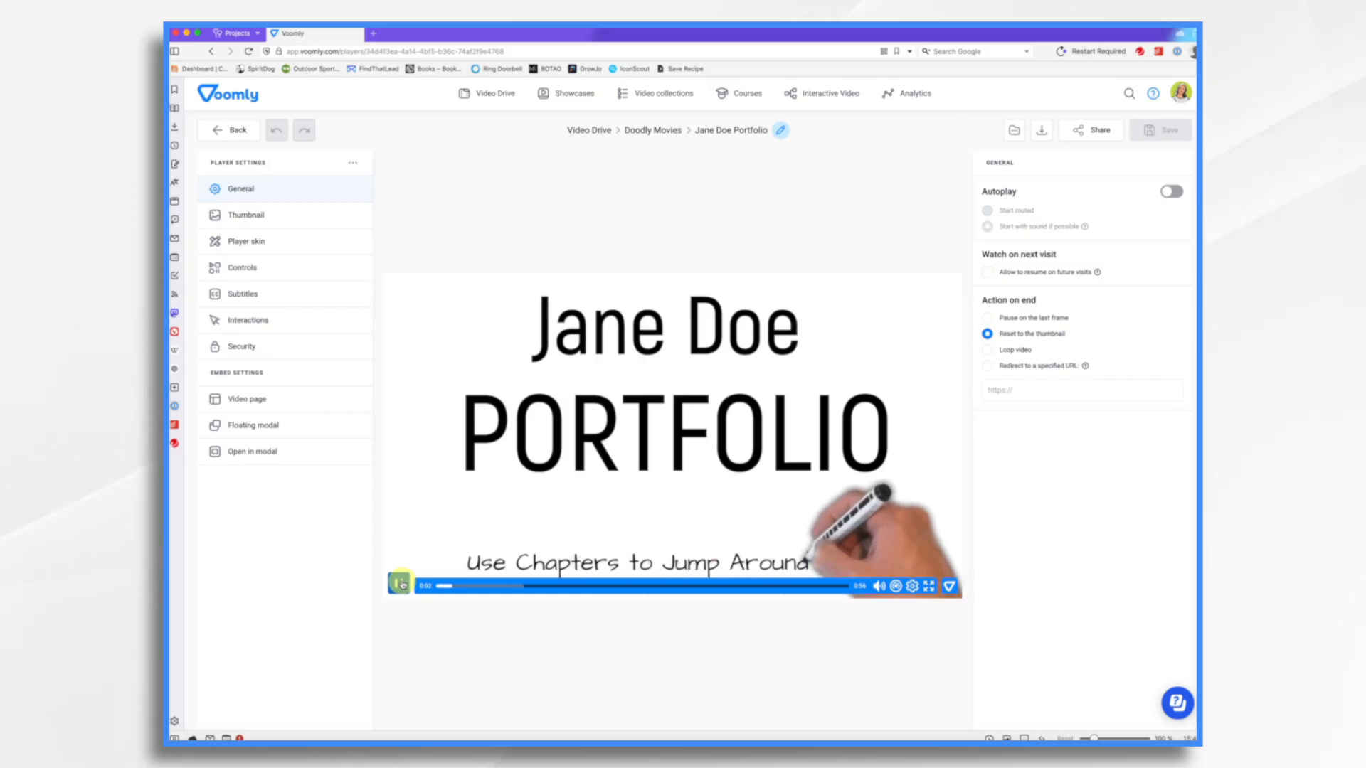
{"action": "left_click", "coordinate": [400, 584]}
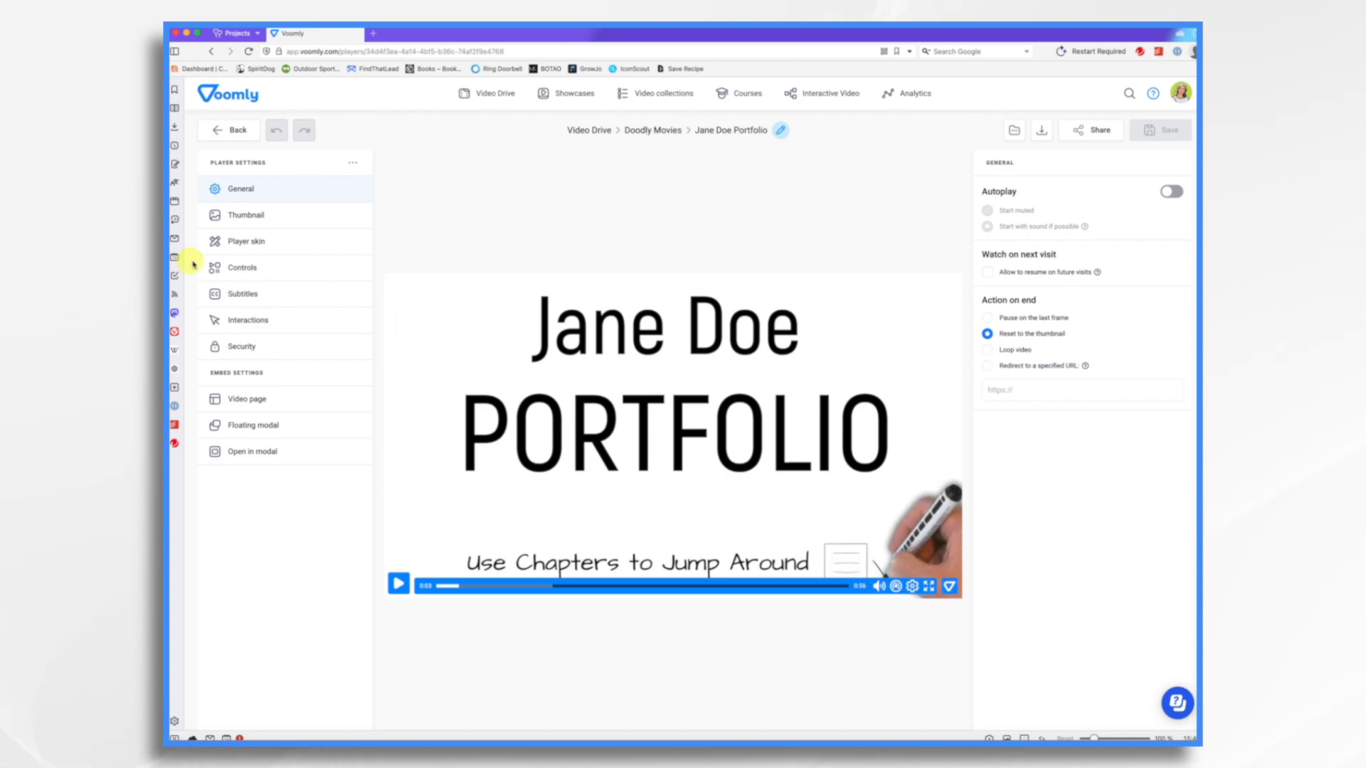
{"action": "left_click", "coordinate": [233, 269]}
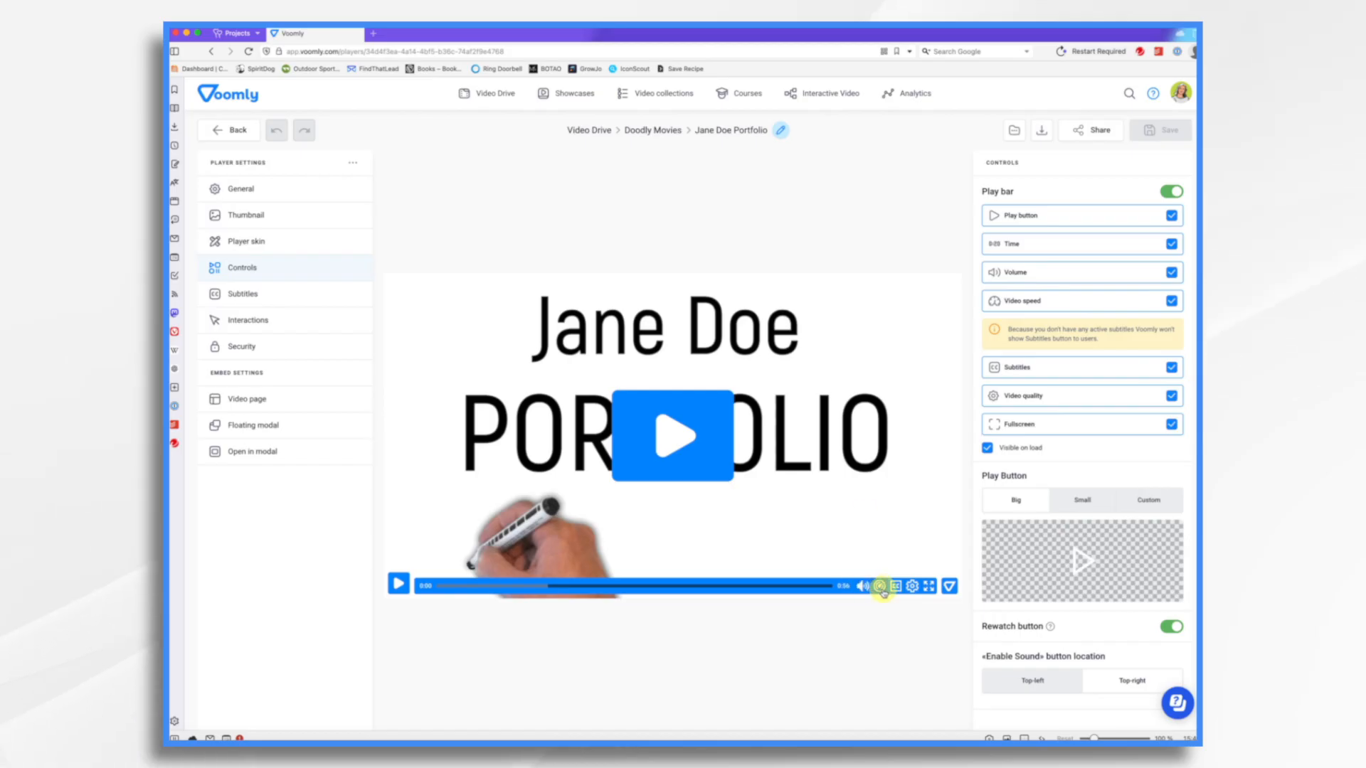
{"action": "mouse_move", "coordinate": [864, 591]}
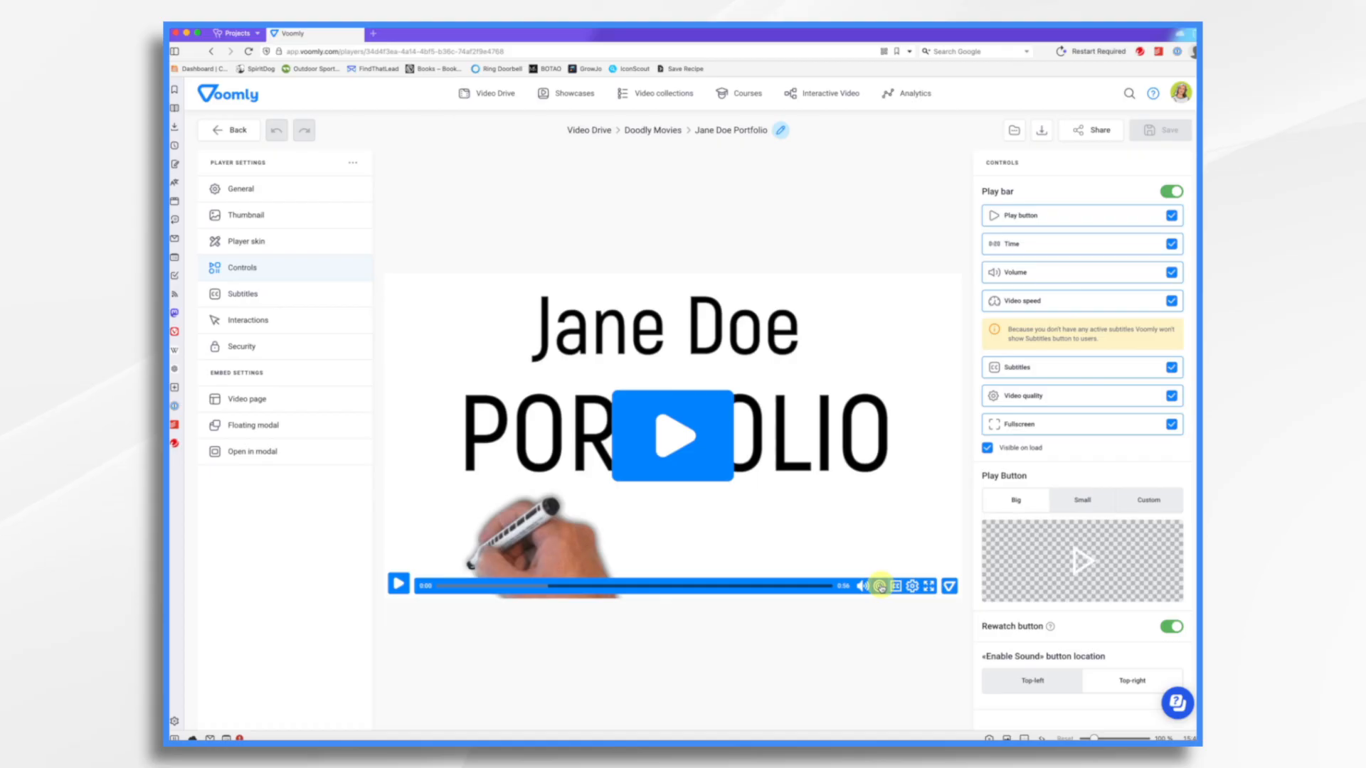
{"action": "left_click", "coordinate": [1172, 245]}
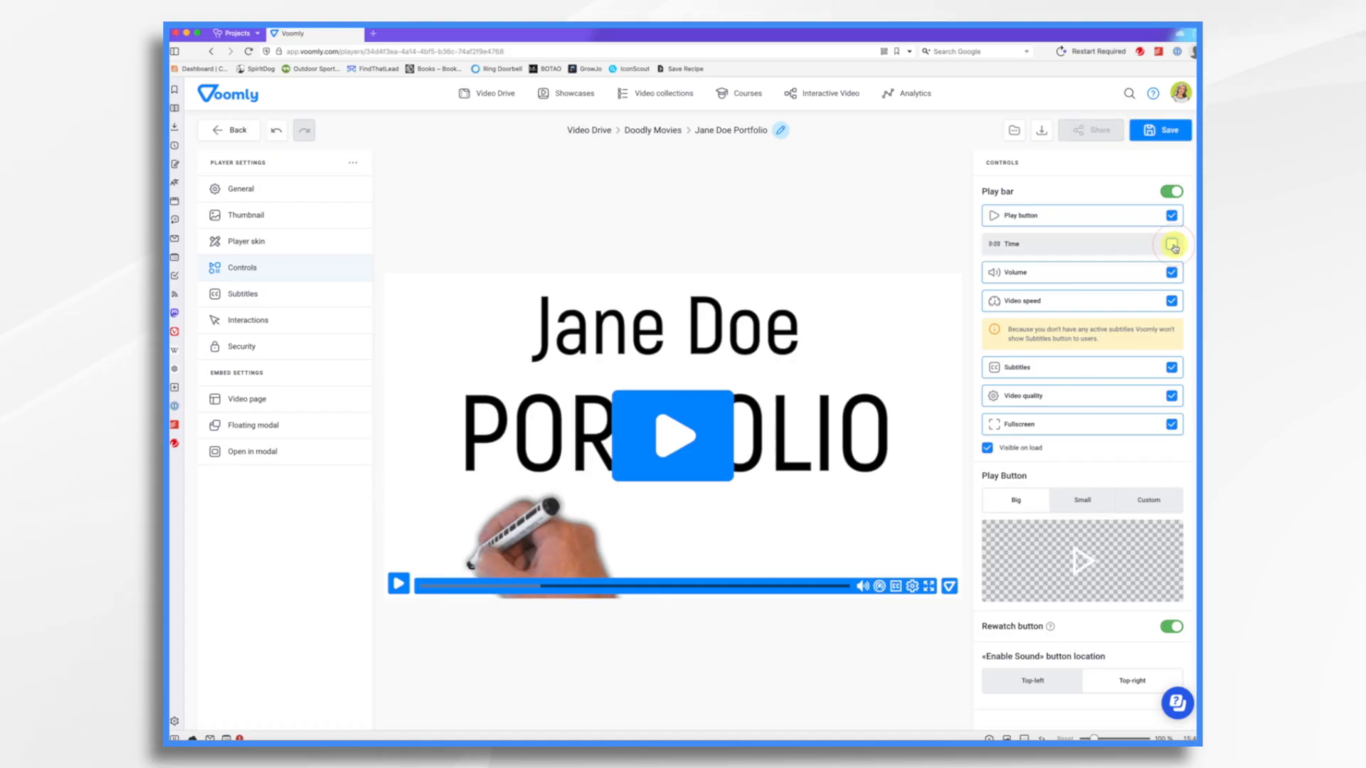
{"action": "left_click", "coordinate": [1171, 302]}
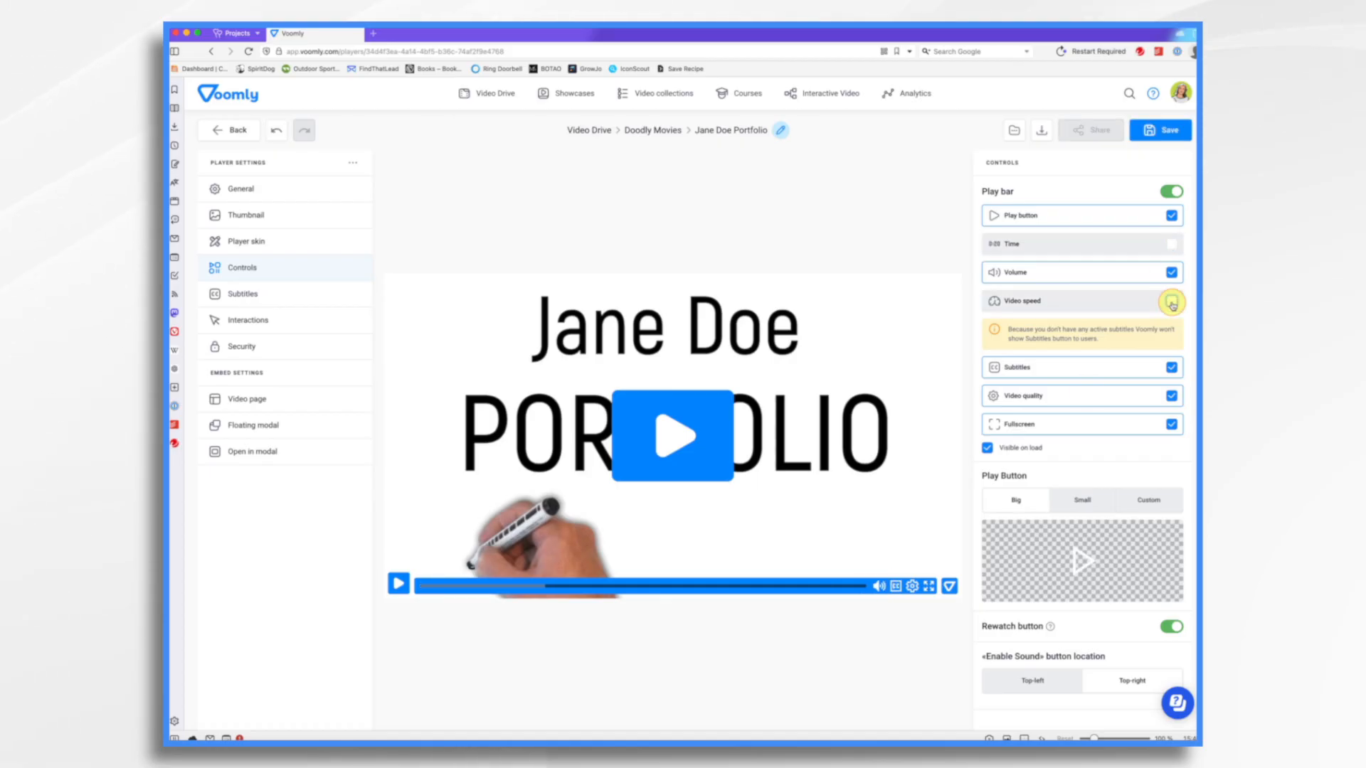
{"action": "left_click", "coordinate": [1172, 369]}
{"action": "left_click", "coordinate": [1171, 359]}
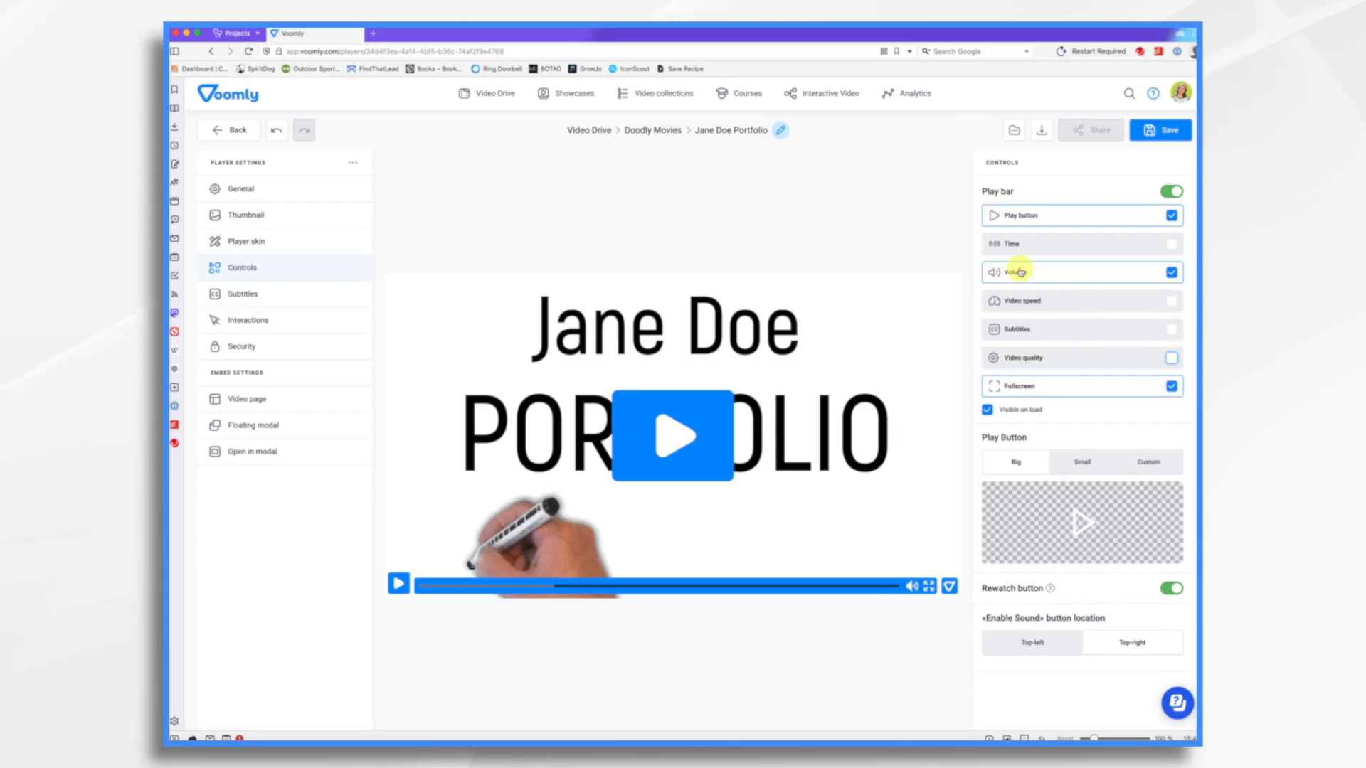
- Add a Chapters interaction to the video's interaction timeline
{"action": "left_click", "coordinate": [268, 320]}
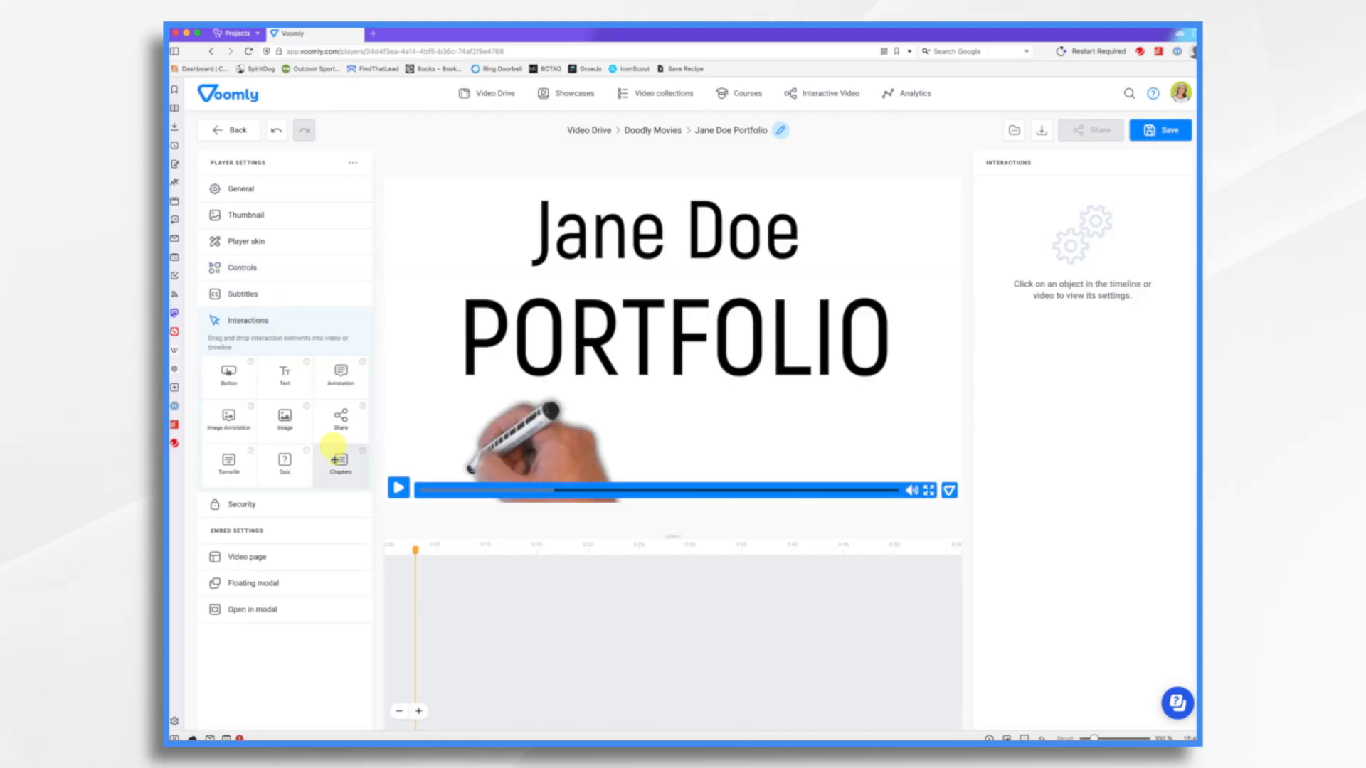
{"action": "left_click_drag", "start_coordinate": [341, 468], "coordinate": [436, 577]}
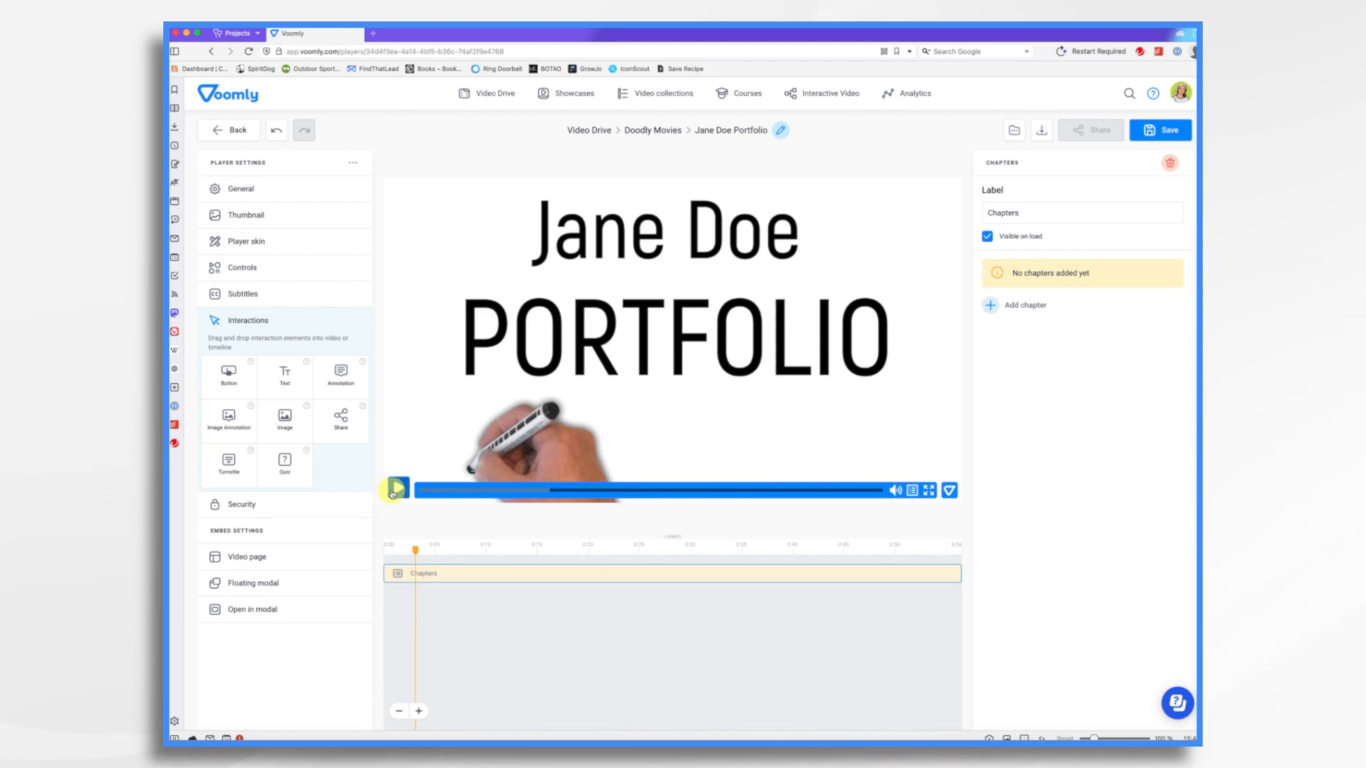
{"action": "left_click", "coordinate": [396, 488]}
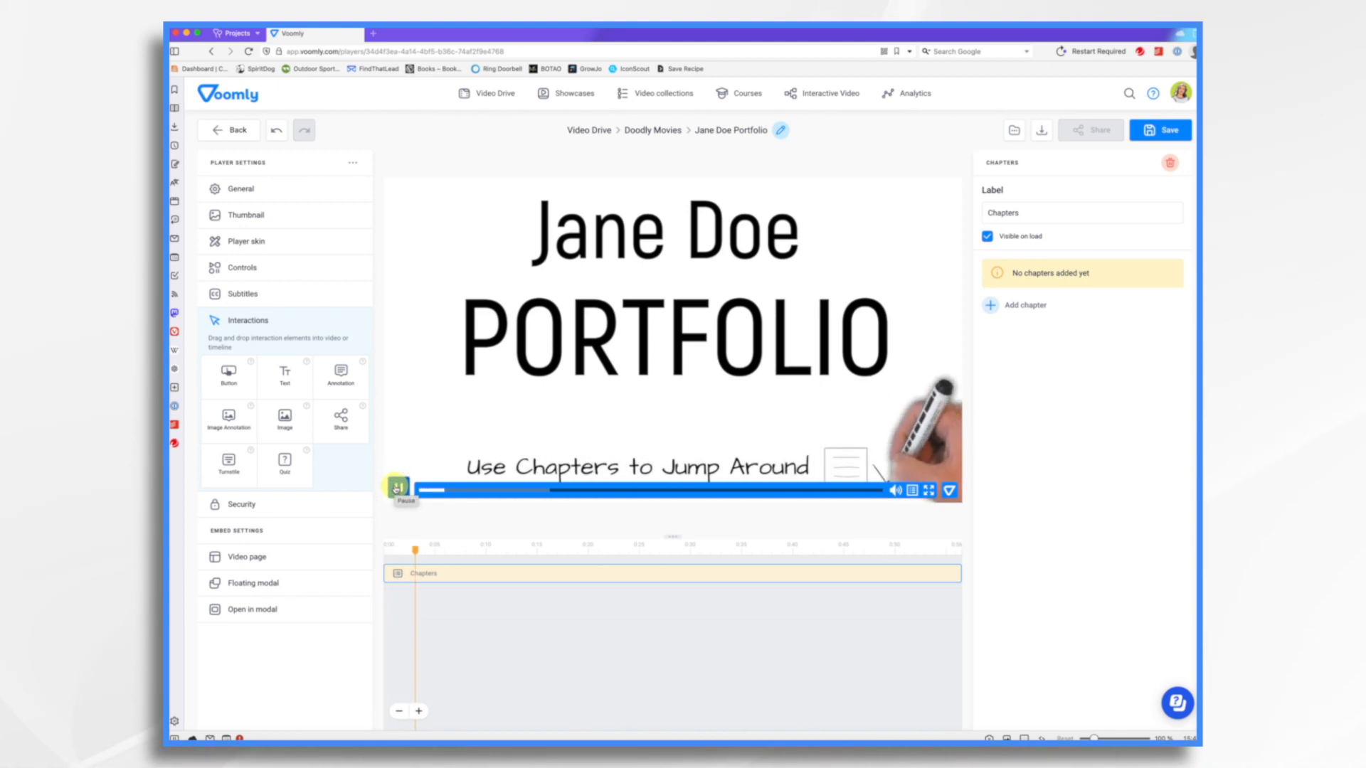
{"action": "left_click", "coordinate": [396, 488]}
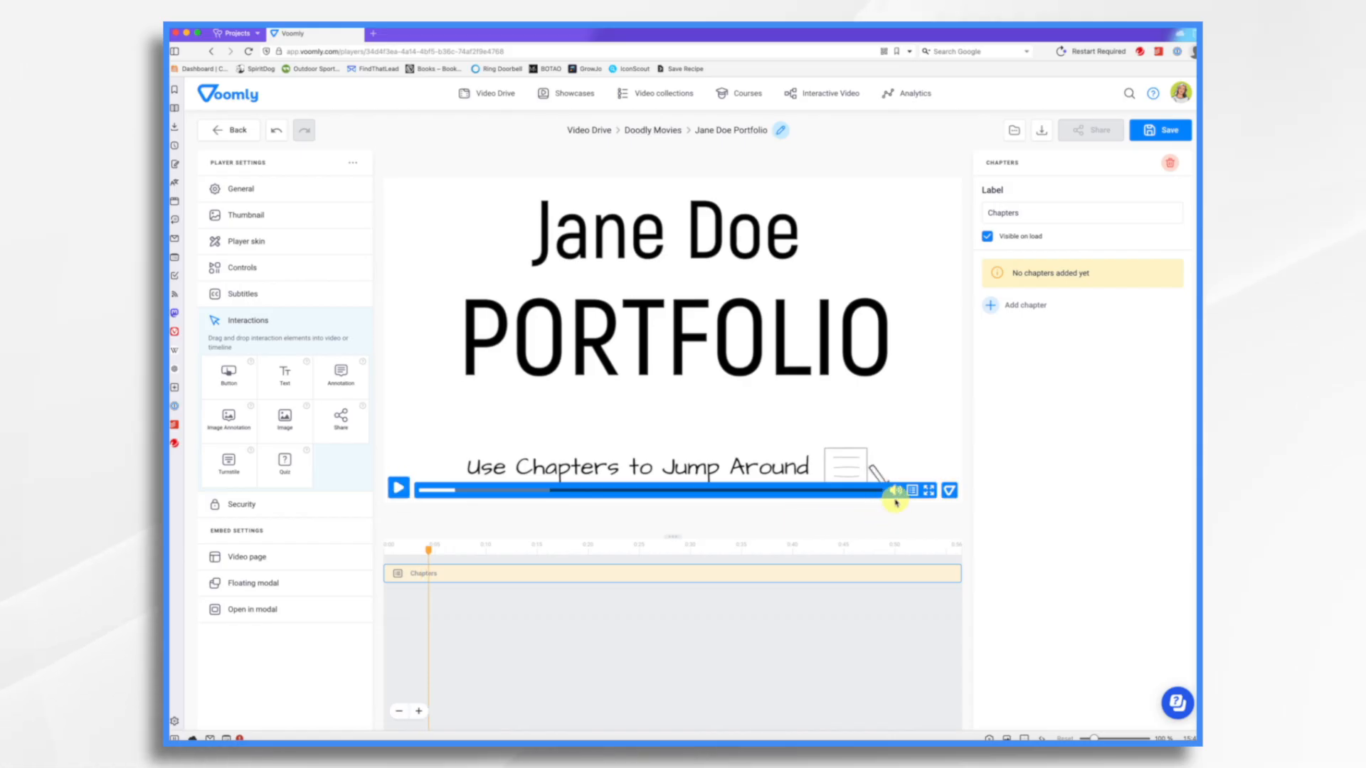
{"action": "left_click", "coordinate": [260, 268]}
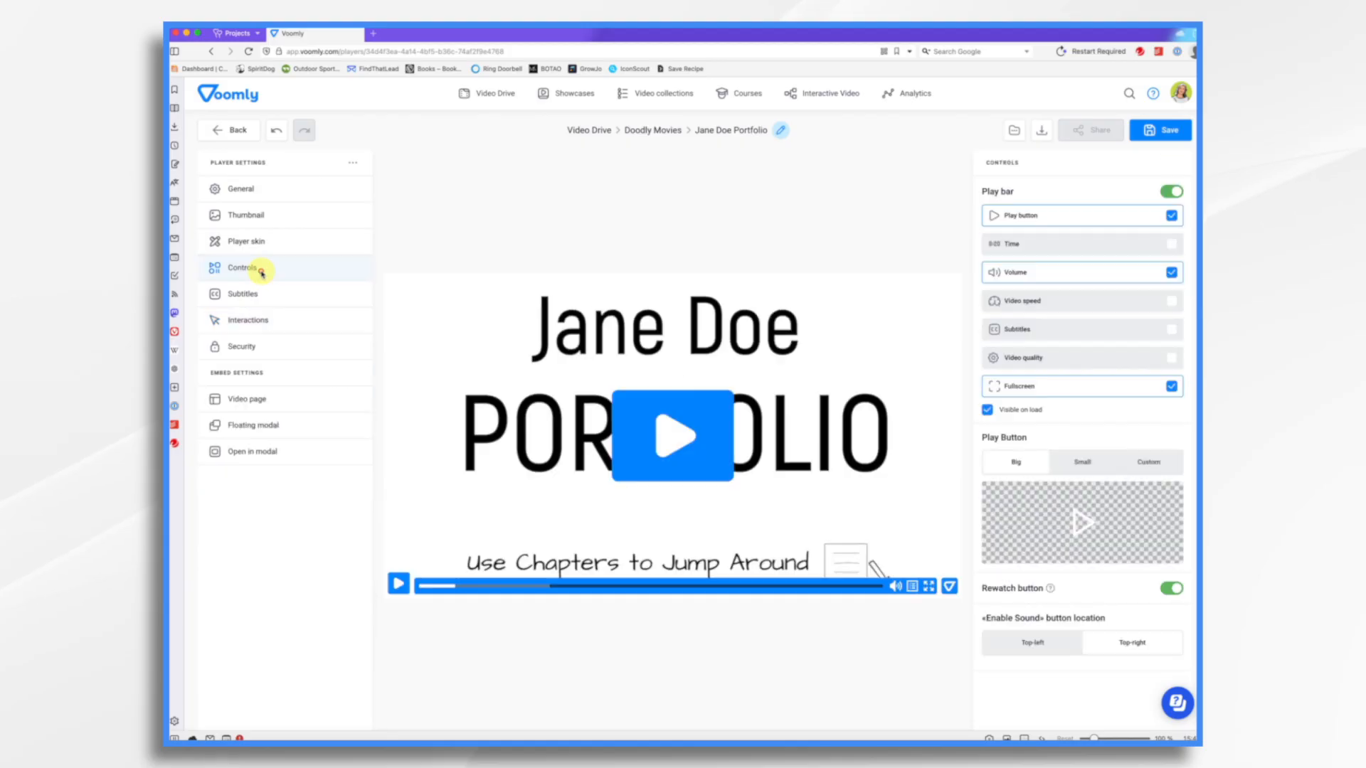
- Hide the Volume control from the player's play bar
{"action": "left_click", "coordinate": [1171, 273]}
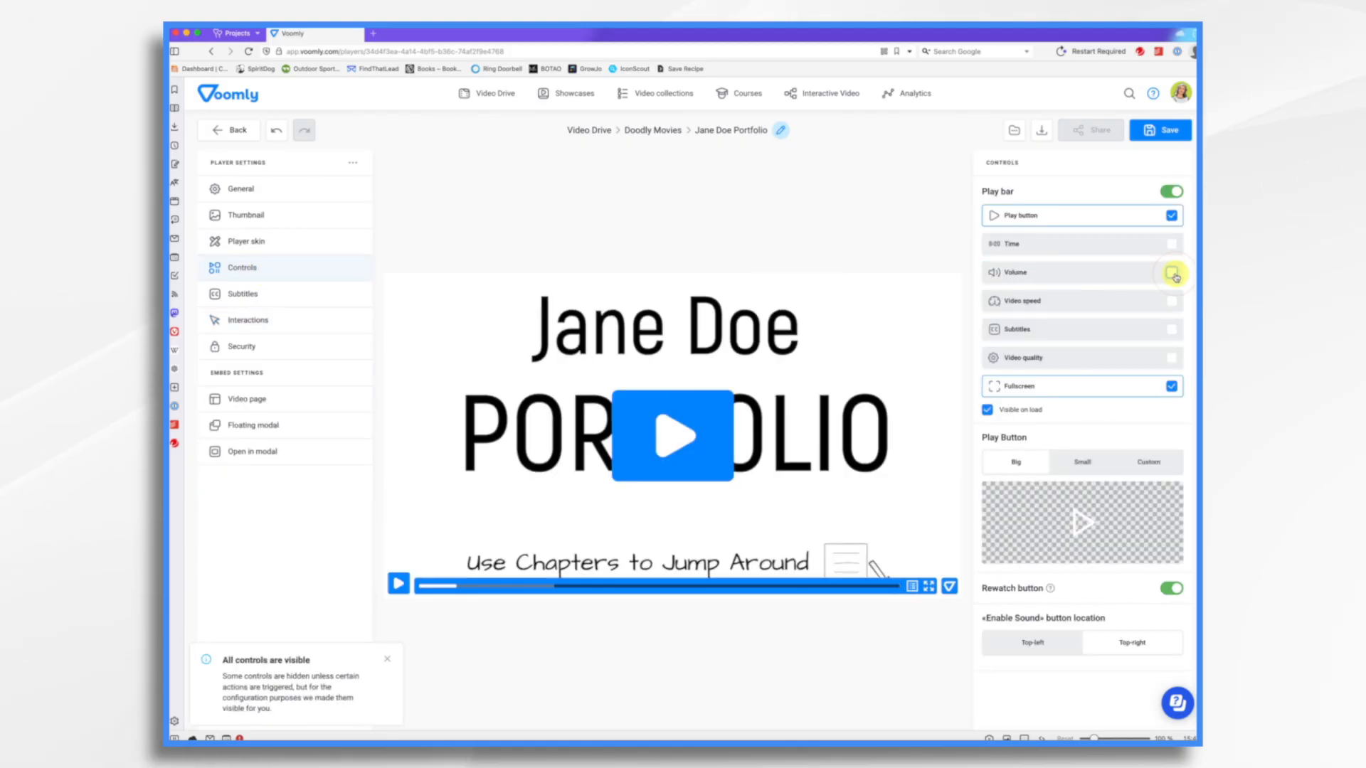
- Open the Chapters interaction's settings and add a first chapter named Children's Books
{"action": "left_click", "coordinate": [262, 322]}
{"action": "left_click_drag", "start_coordinate": [451, 562], "coordinate": [839, 608]}
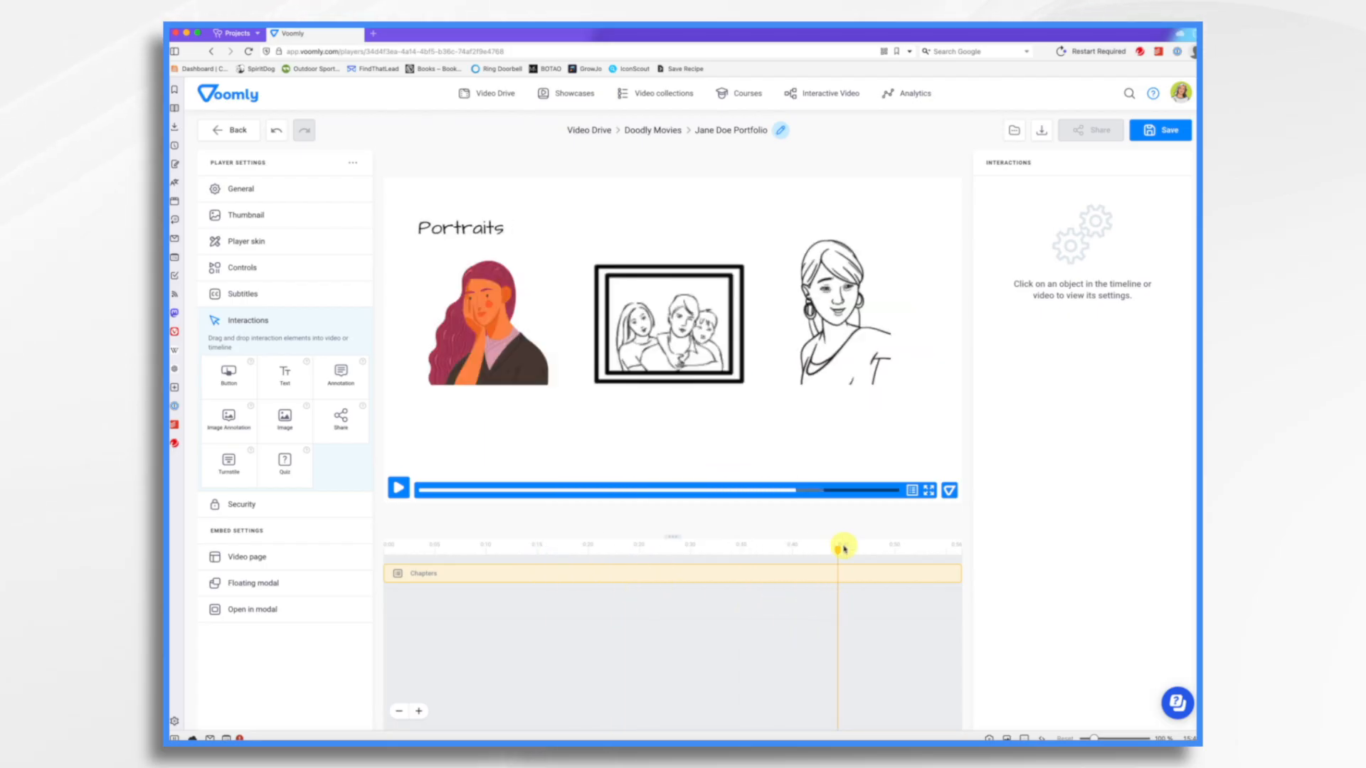
{"action": "mouse_move", "coordinate": [839, 549]}
{"action": "left_mouse_down"}
{"action": "mouse_move", "coordinate": [854, 558]}
{"action": "mouse_move", "coordinate": [459, 572]}
{"action": "left_mouse_up"}
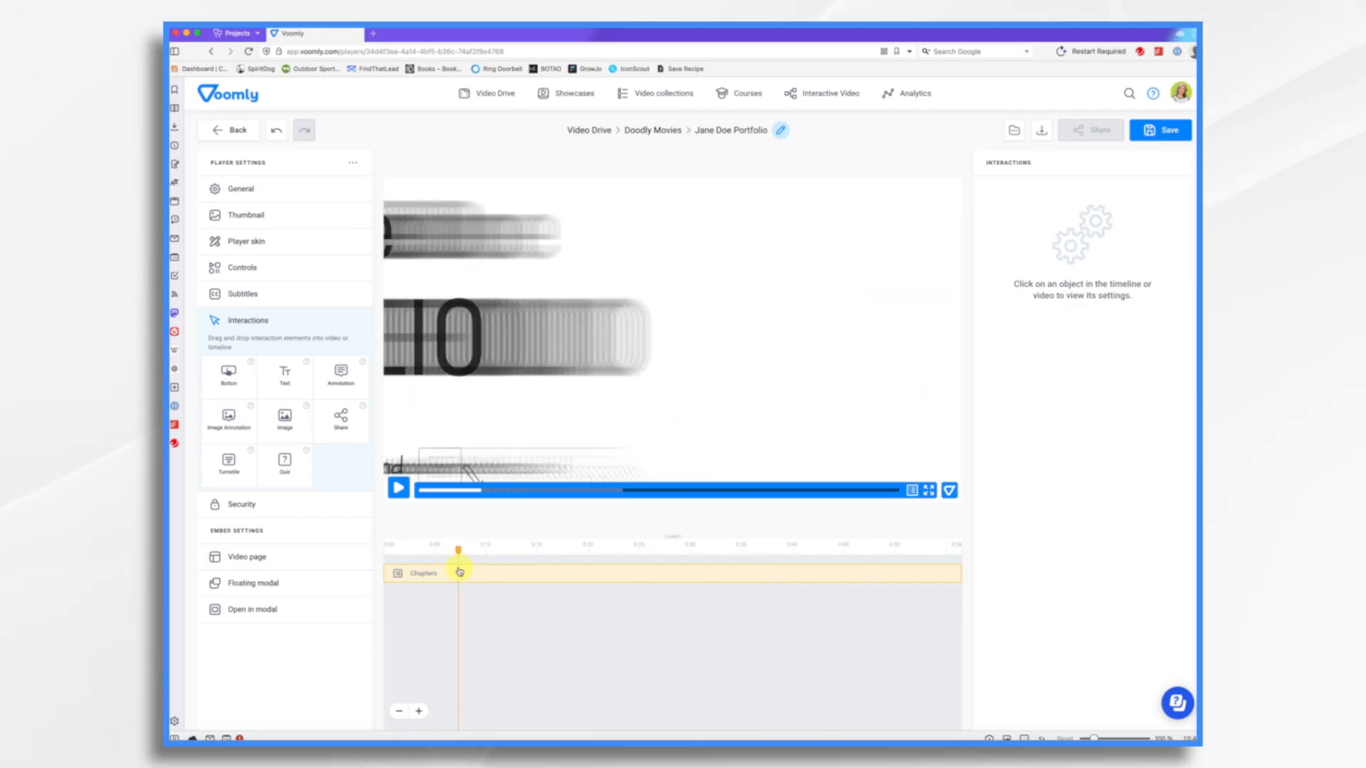
{"action": "mouse_move", "coordinate": [455, 550]}
{"action": "left_mouse_down"}
{"action": "mouse_move", "coordinate": [395, 562]}
{"action": "mouse_move", "coordinate": [533, 573]}
{"action": "left_mouse_up"}
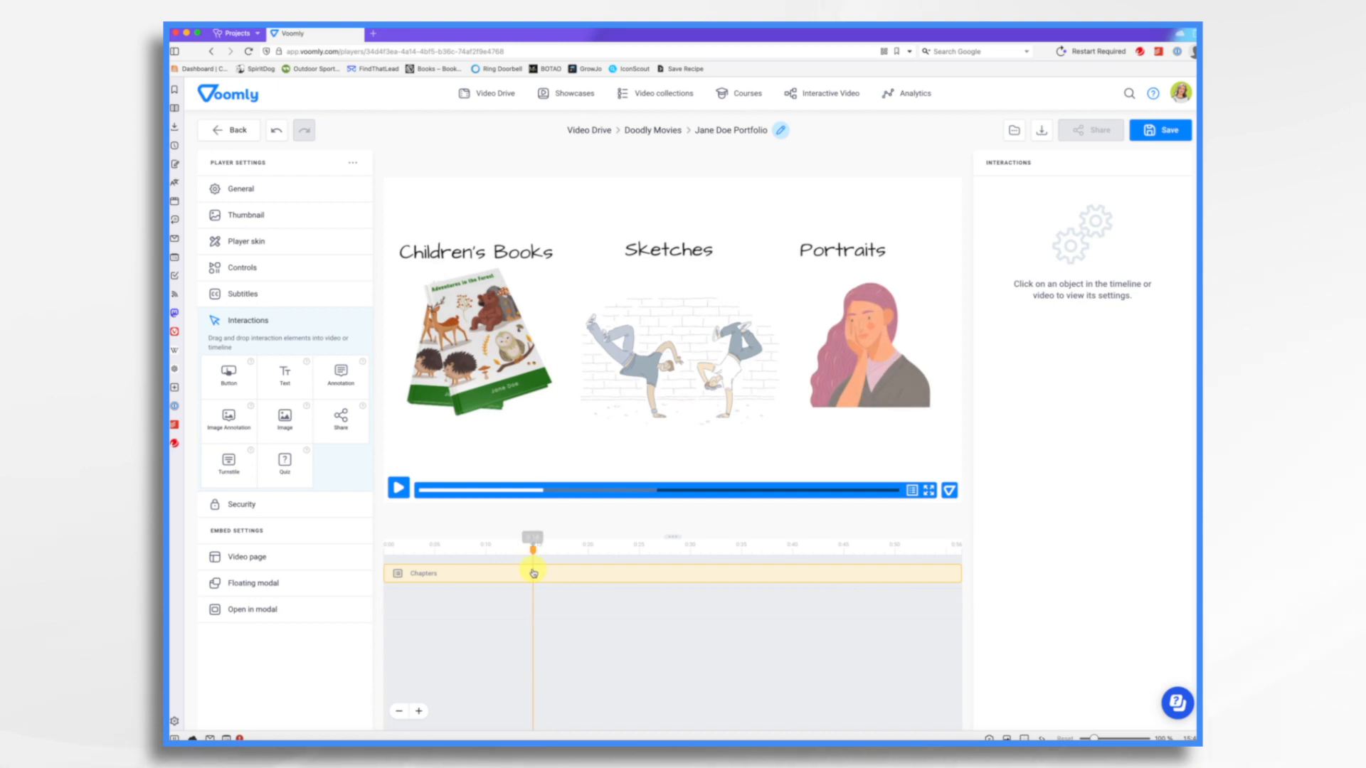
{"action": "left_click", "coordinate": [553, 574]}
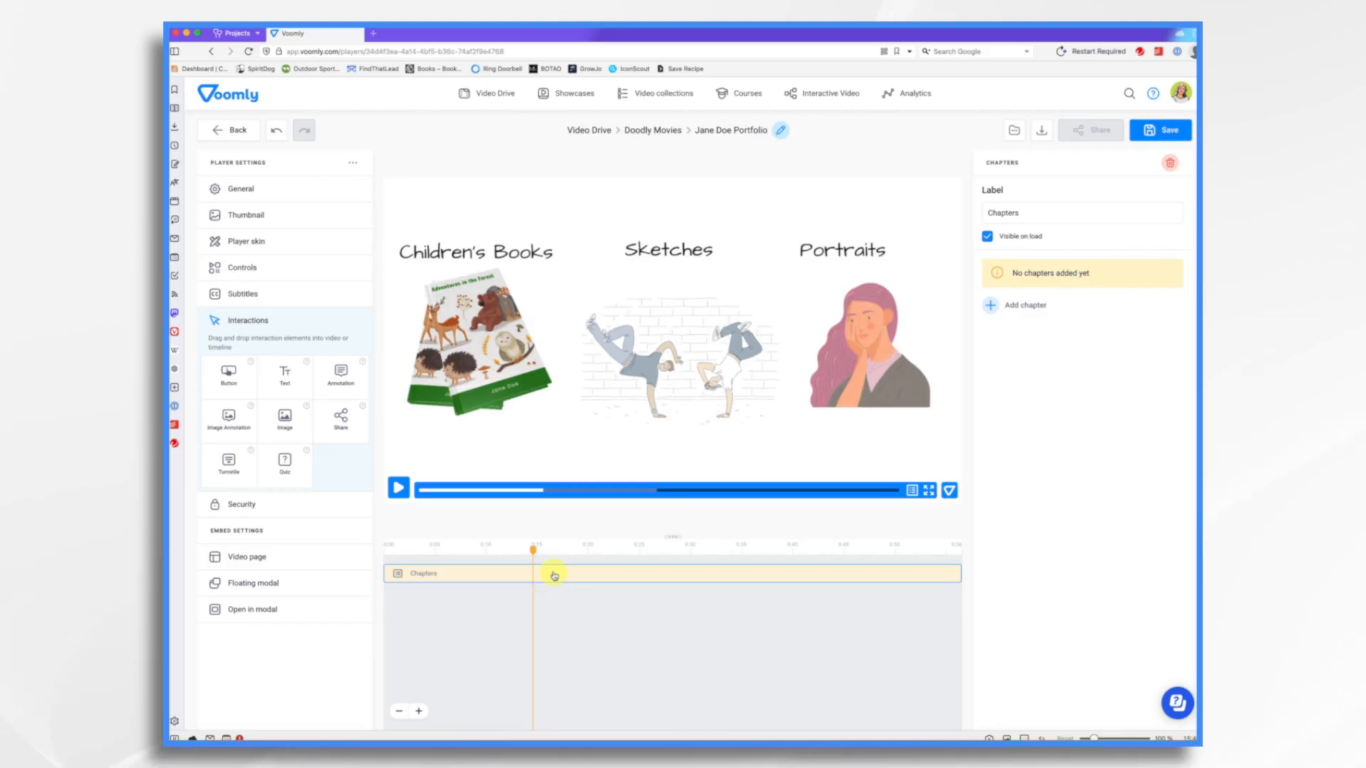
{"action": "left_click", "coordinate": [992, 306]}
{"action": "triple_click", "coordinate": [1066, 268]}
{"action": "type", "text": "Children's Books"}
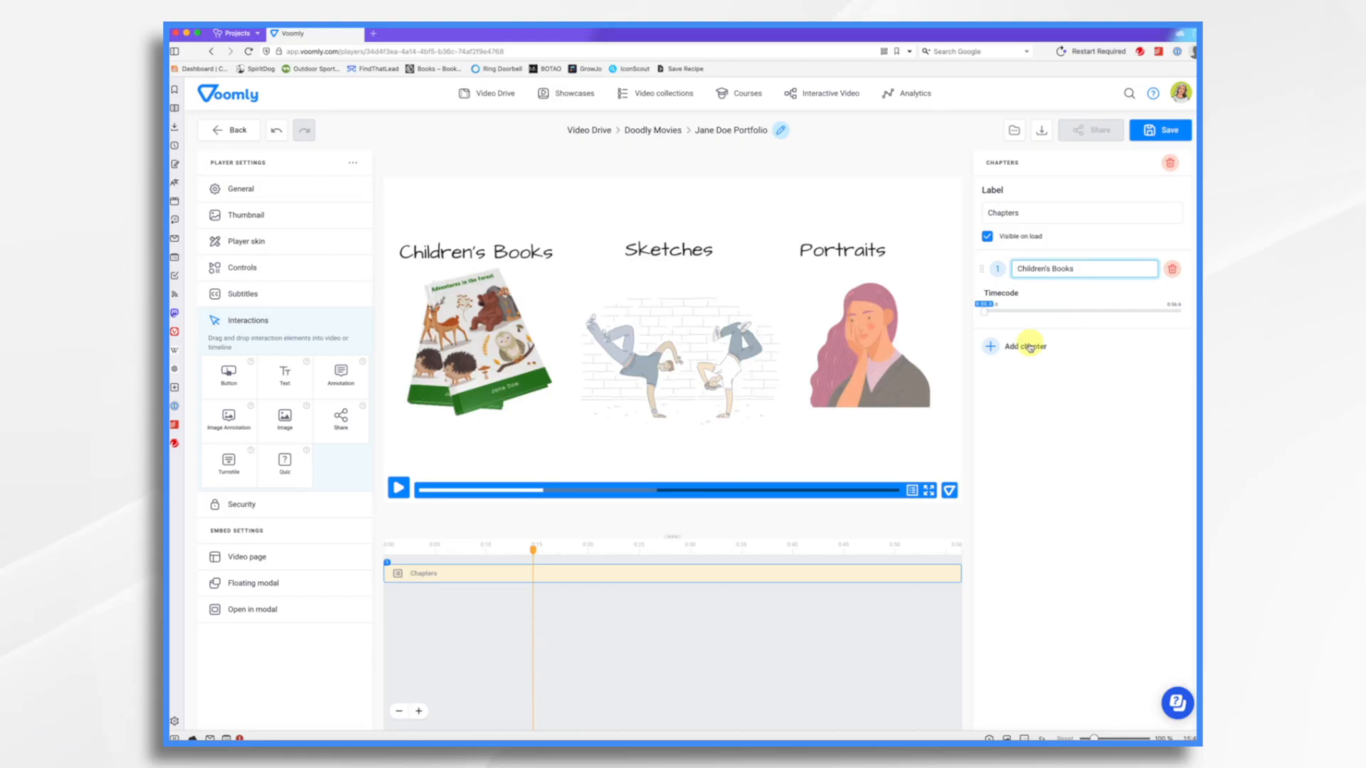
- Add three more chapters named Sketches, Portraits and Contact Info
{"action": "left_click", "coordinate": [1029, 347]}
{"action": "left_click", "coordinate": [1054, 346]}
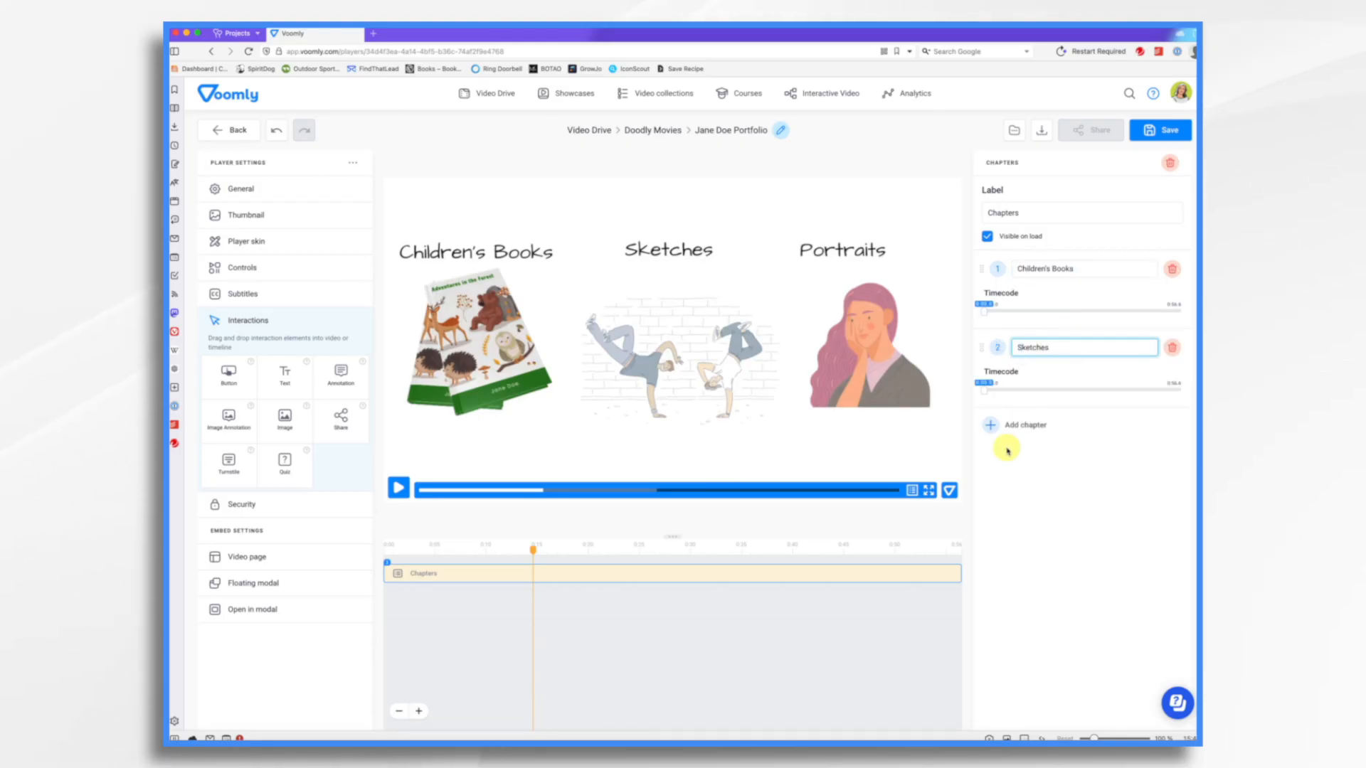
{"action": "left_click", "coordinate": [1014, 426]}
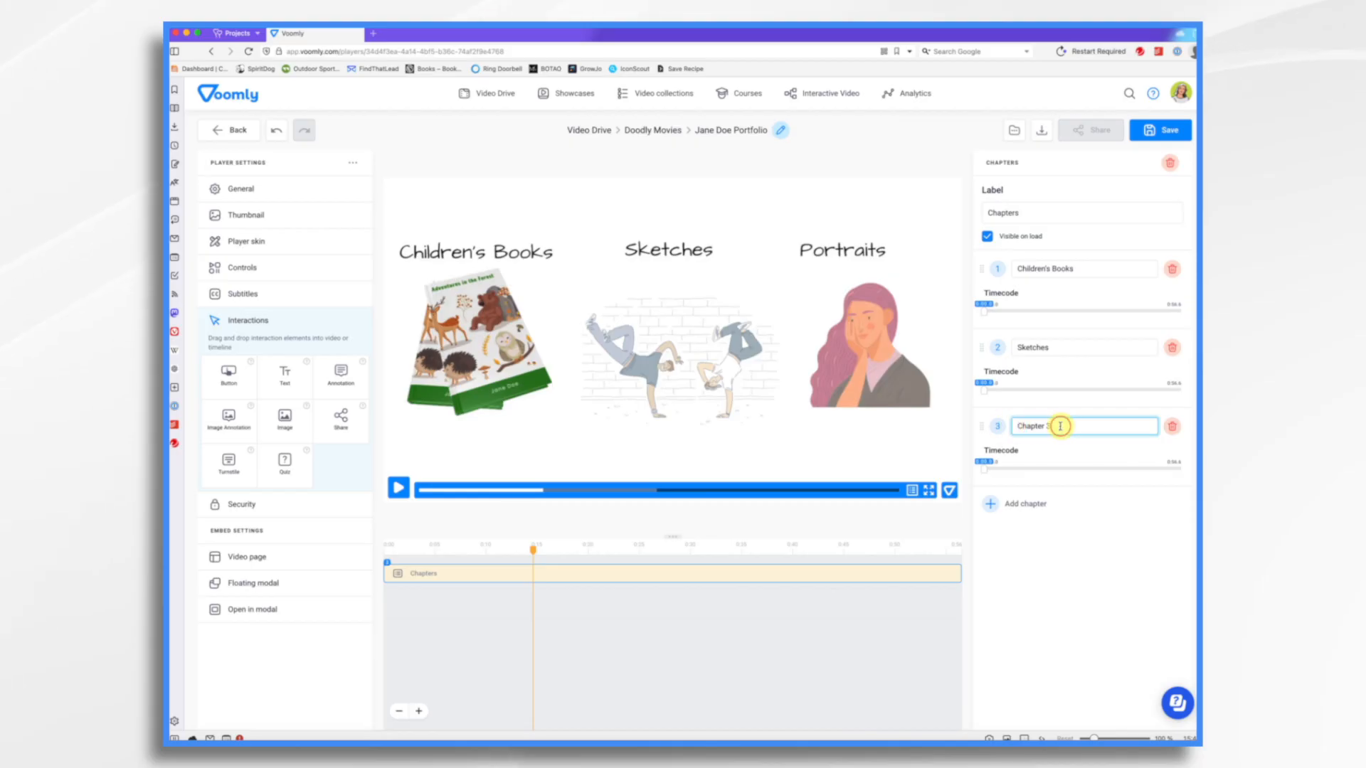
{"action": "type", "text": "Portreaits"}
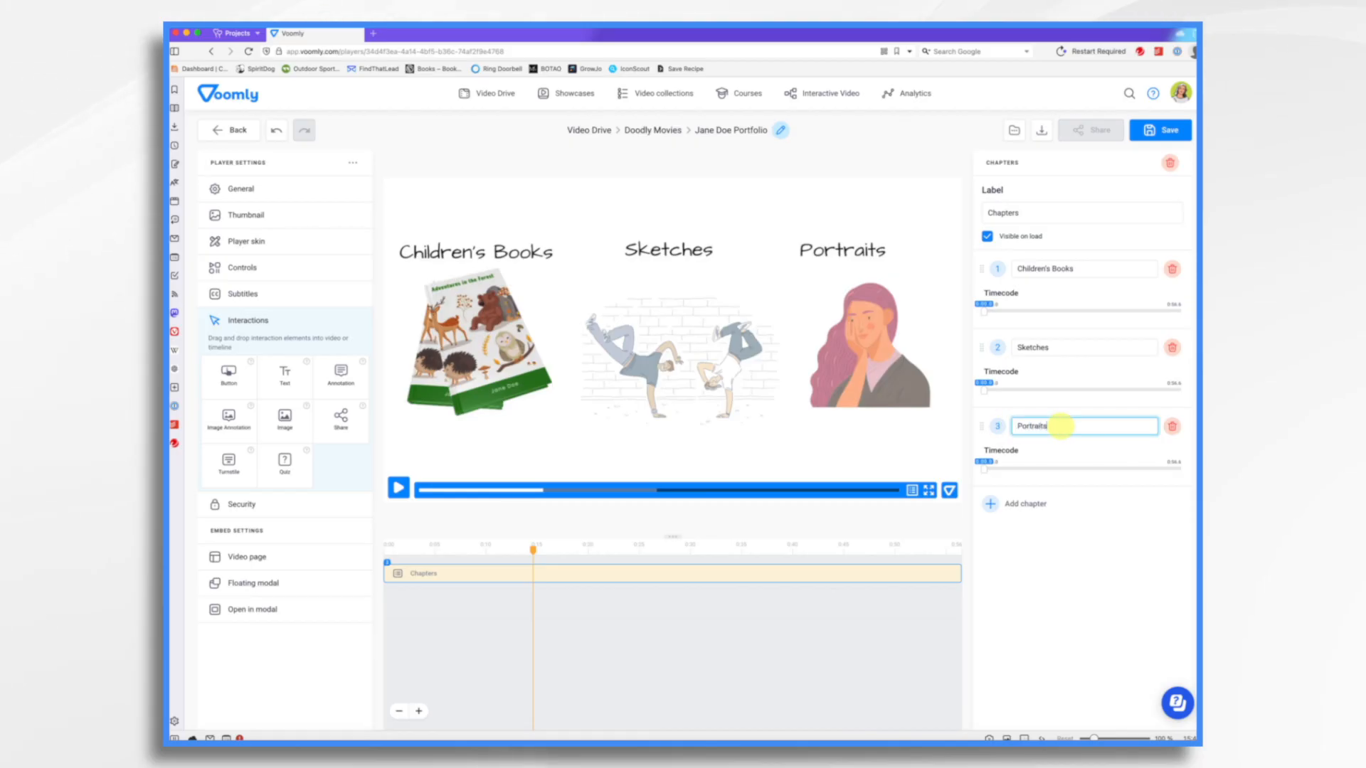
{"action": "left_click", "coordinate": [993, 506]}
{"action": "left_click", "coordinate": [1054, 505]}
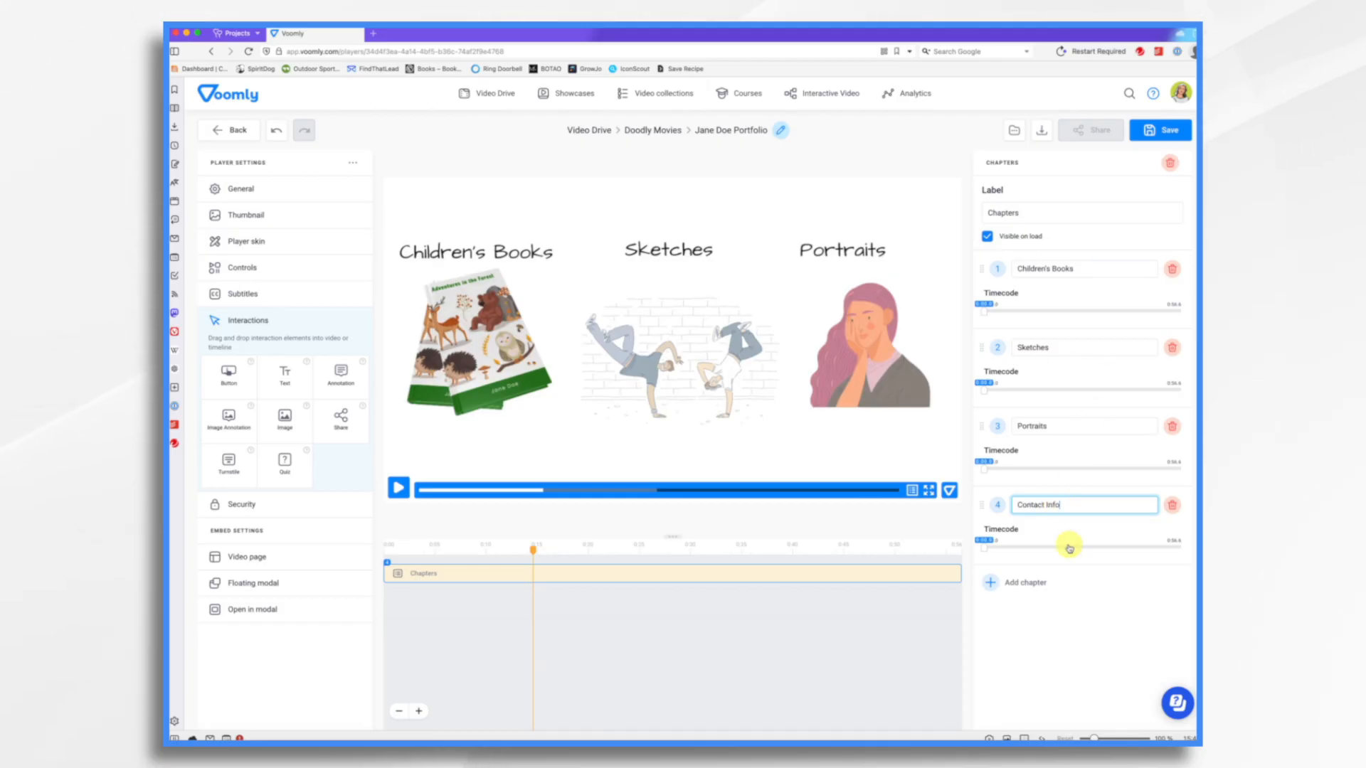
- Open the chapters list in the player preview to check it, then close it
{"action": "left_click", "coordinate": [915, 493]}
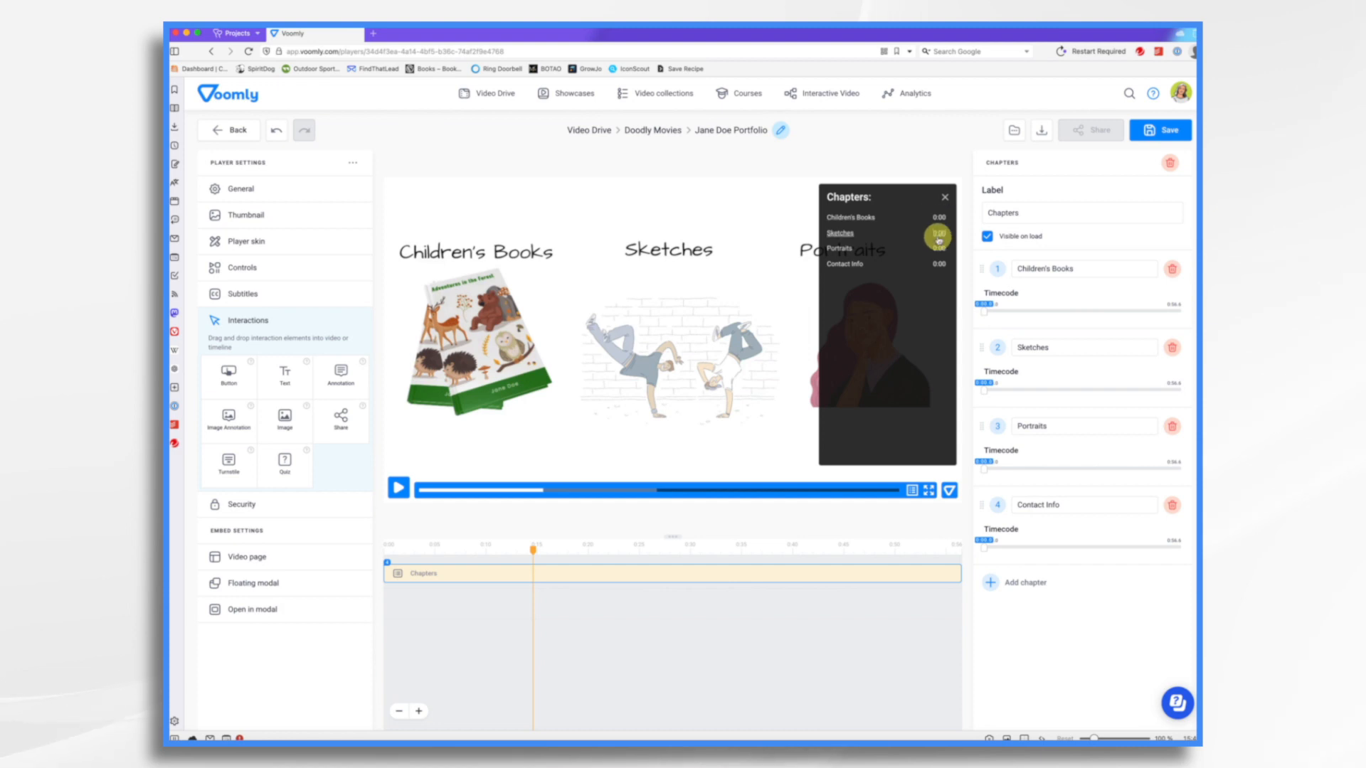
{"action": "left_click", "coordinate": [946, 198]}
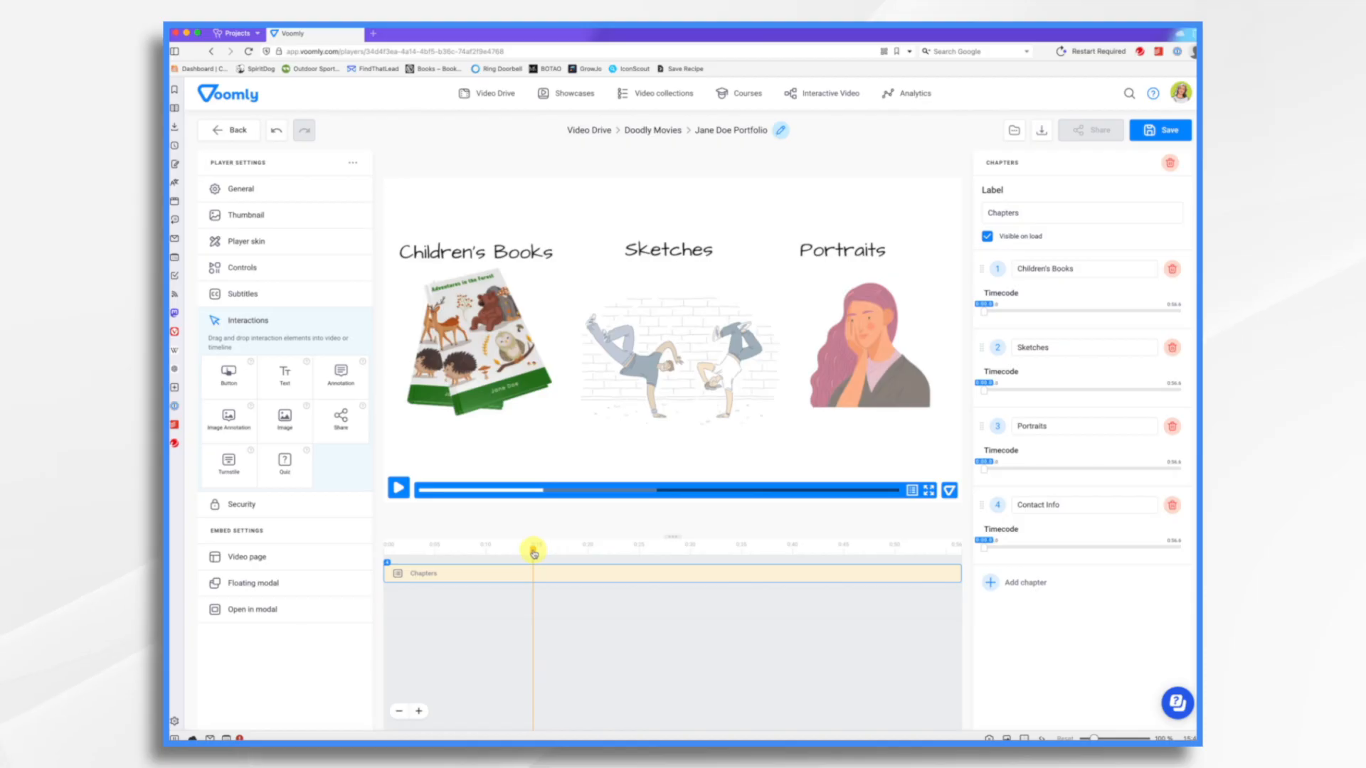
- Set the chapter timecodes to 0:17, 0:24, 0:34 and 0:45 at the matching scenes, and save the player
{"action": "mouse_move", "coordinate": [531, 551]}
{"action": "left_mouse_down"}
{"action": "mouse_move", "coordinate": [450, 552]}
{"action": "mouse_move", "coordinate": [597, 556]}
{"action": "mouse_move", "coordinate": [581, 559]}
{"action": "left_mouse_up"}
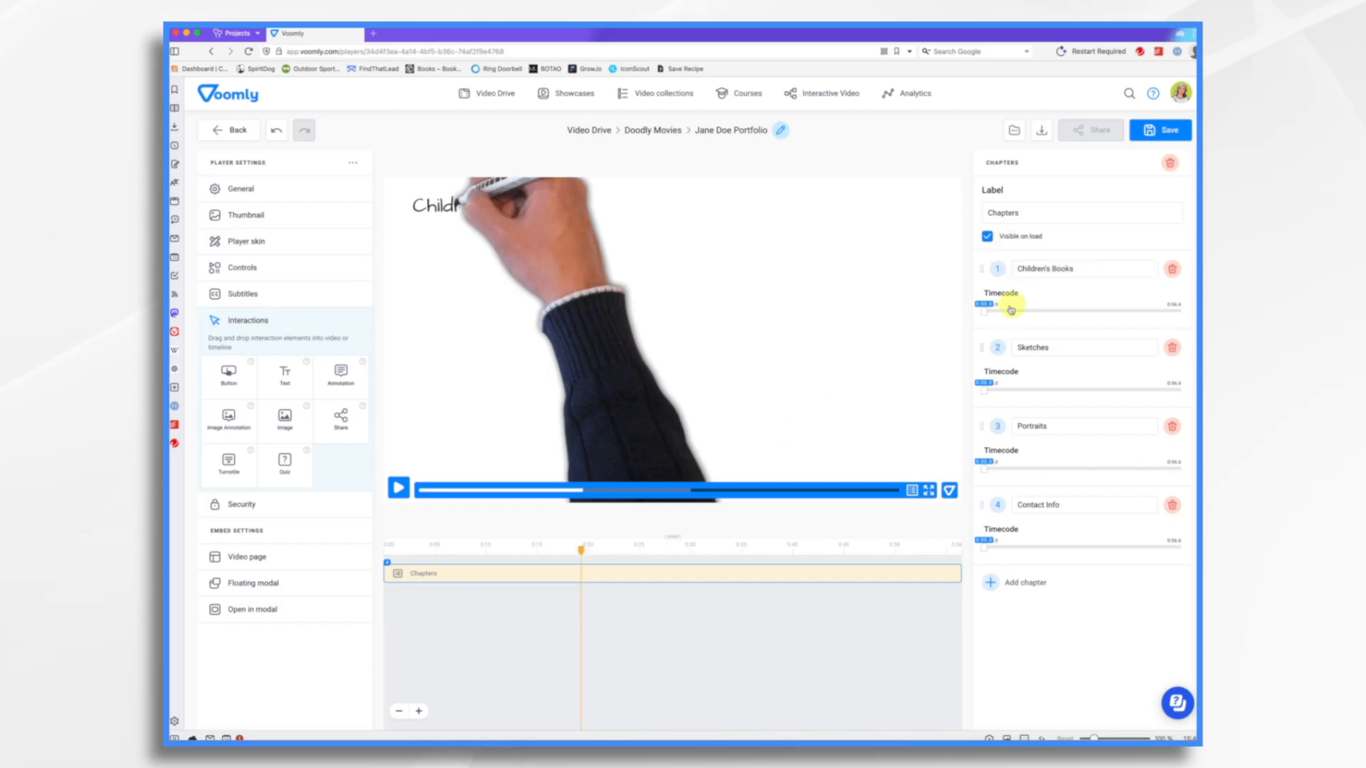
{"action": "left_click_drag", "start_coordinate": [985, 316], "coordinate": [1039, 313]}
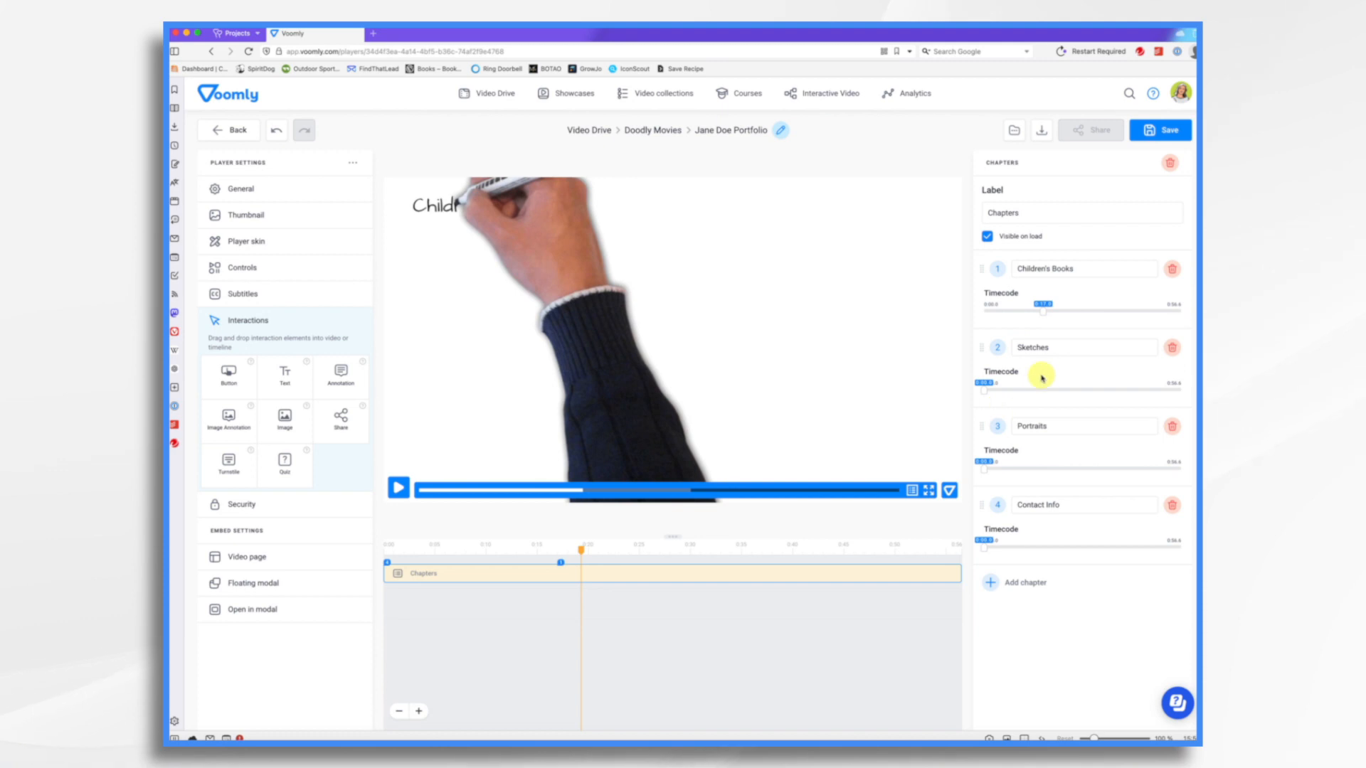
{"action": "left_click_drag", "start_coordinate": [581, 553], "coordinate": [637, 553]}
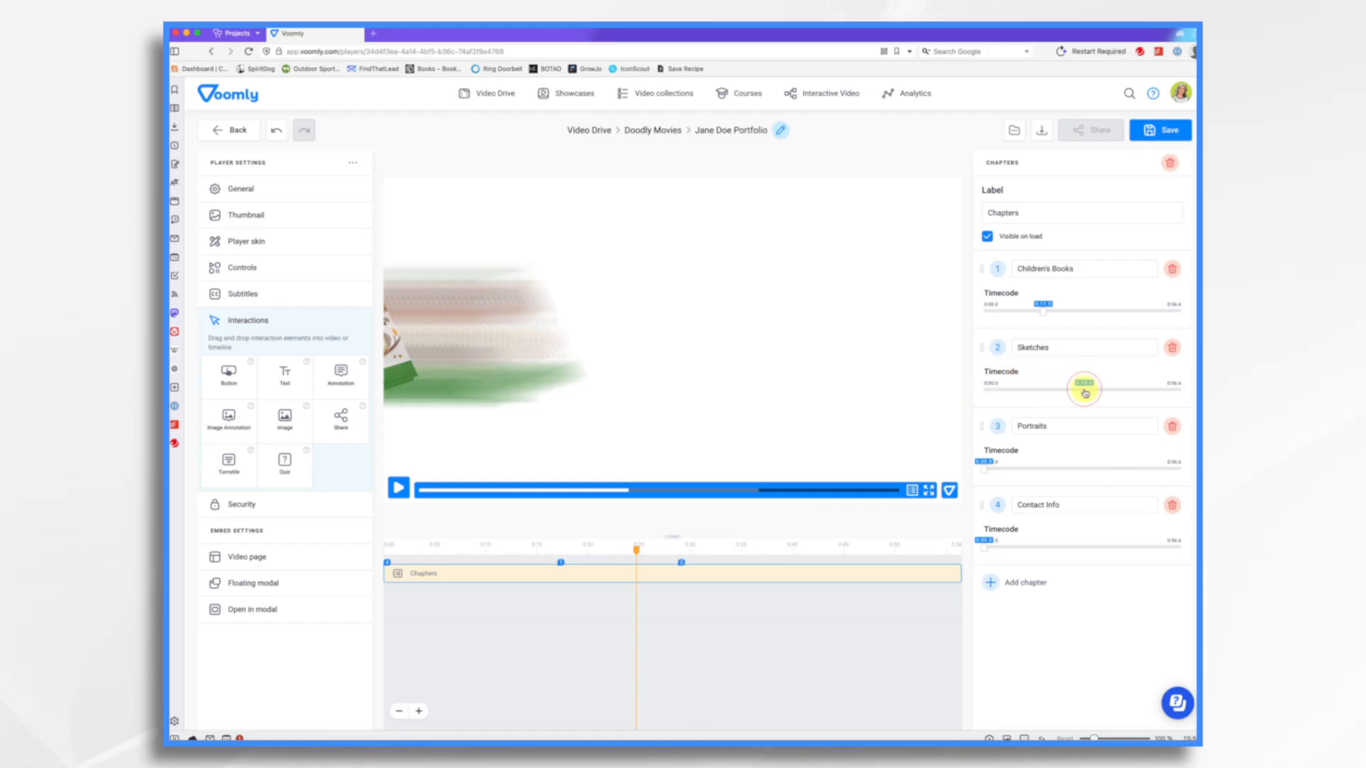
{"action": "left_click_drag", "start_coordinate": [1077, 393], "coordinate": [1070, 392]}
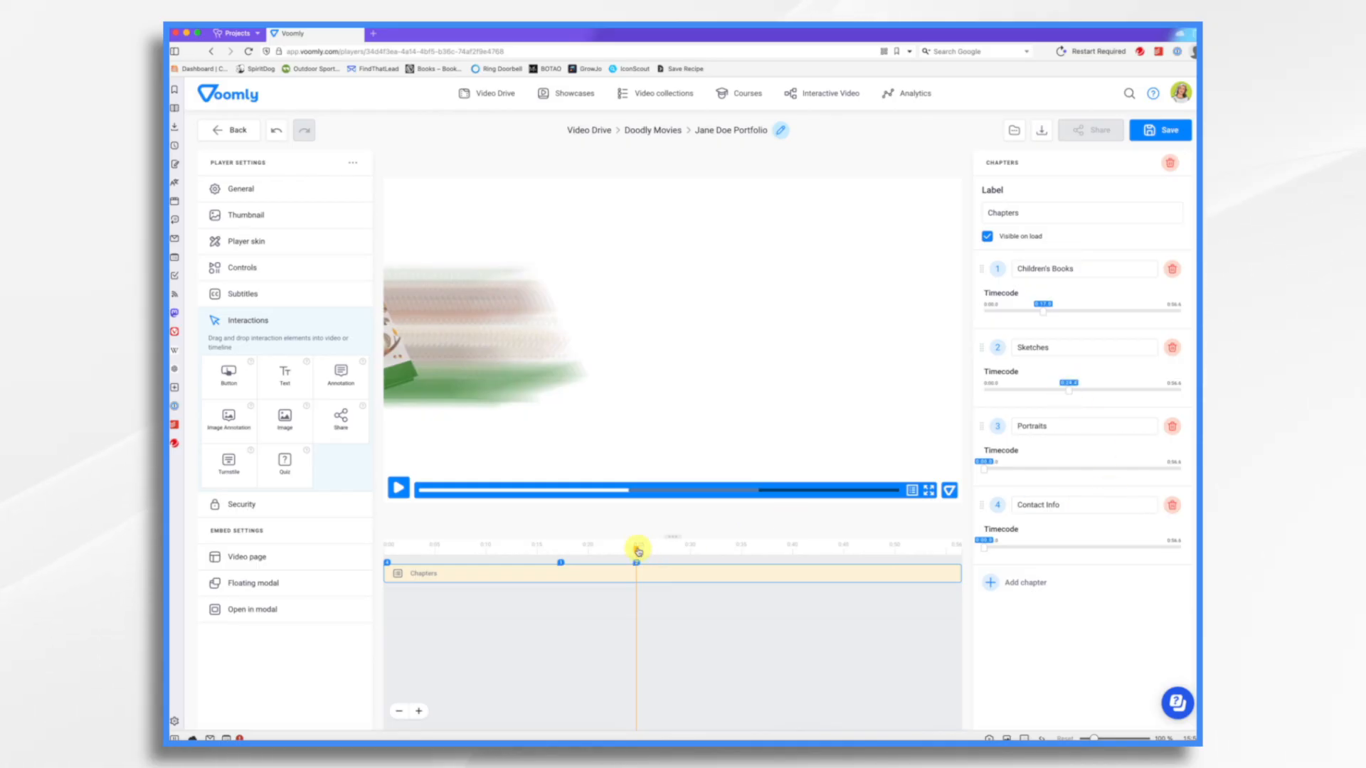
{"action": "left_click_drag", "start_coordinate": [638, 552], "coordinate": [729, 553]}
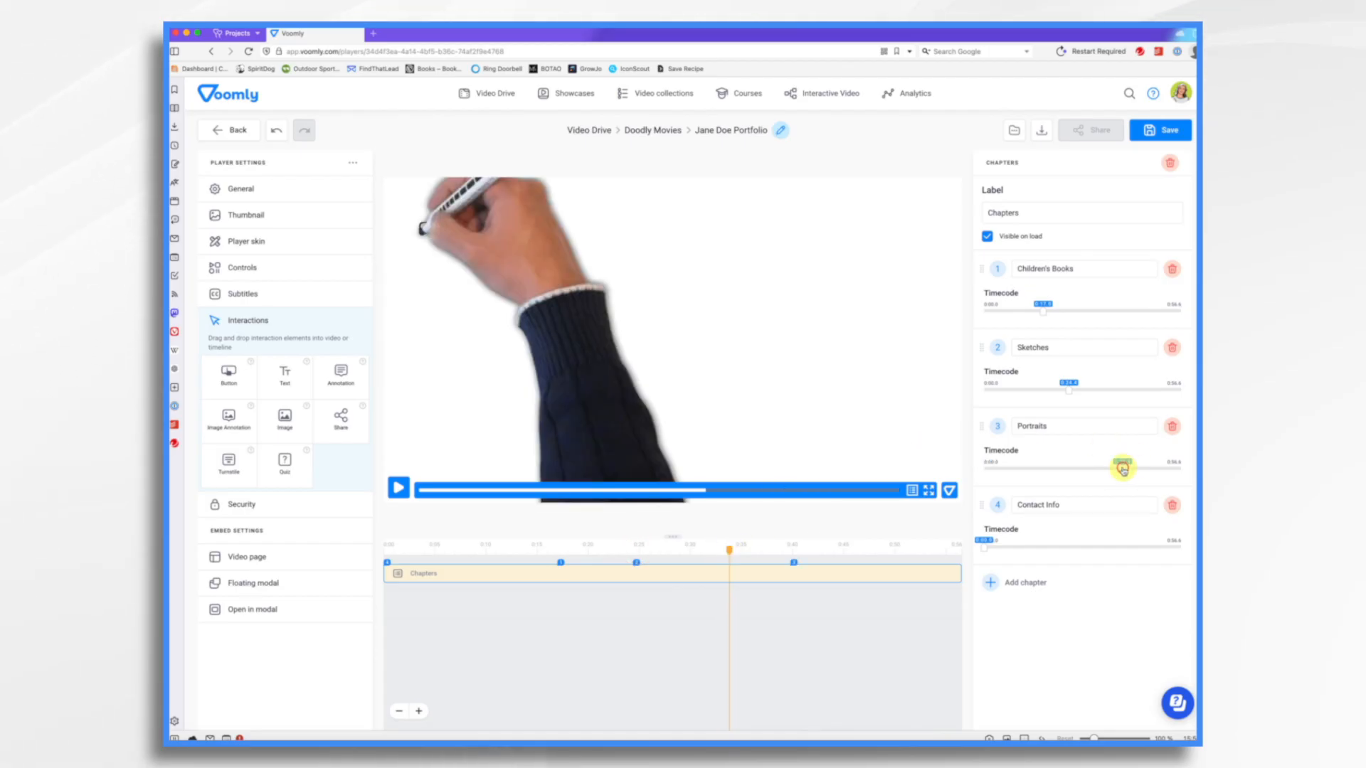
{"action": "left_click_drag", "start_coordinate": [1114, 471], "coordinate": [1102, 470]}
{"action": "left_click_drag", "start_coordinate": [730, 552], "coordinate": [869, 560]}
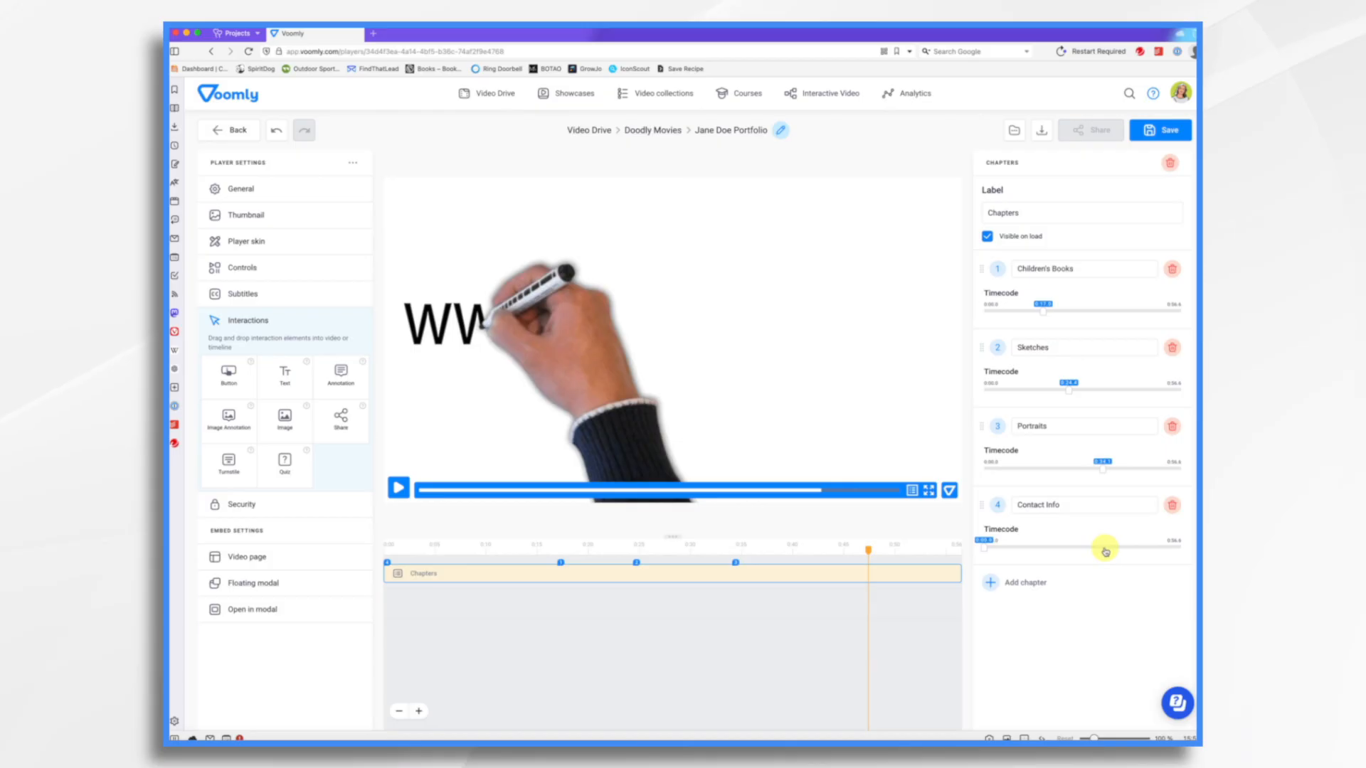
{"action": "left_click_drag", "start_coordinate": [1130, 552], "coordinate": [1146, 545]}
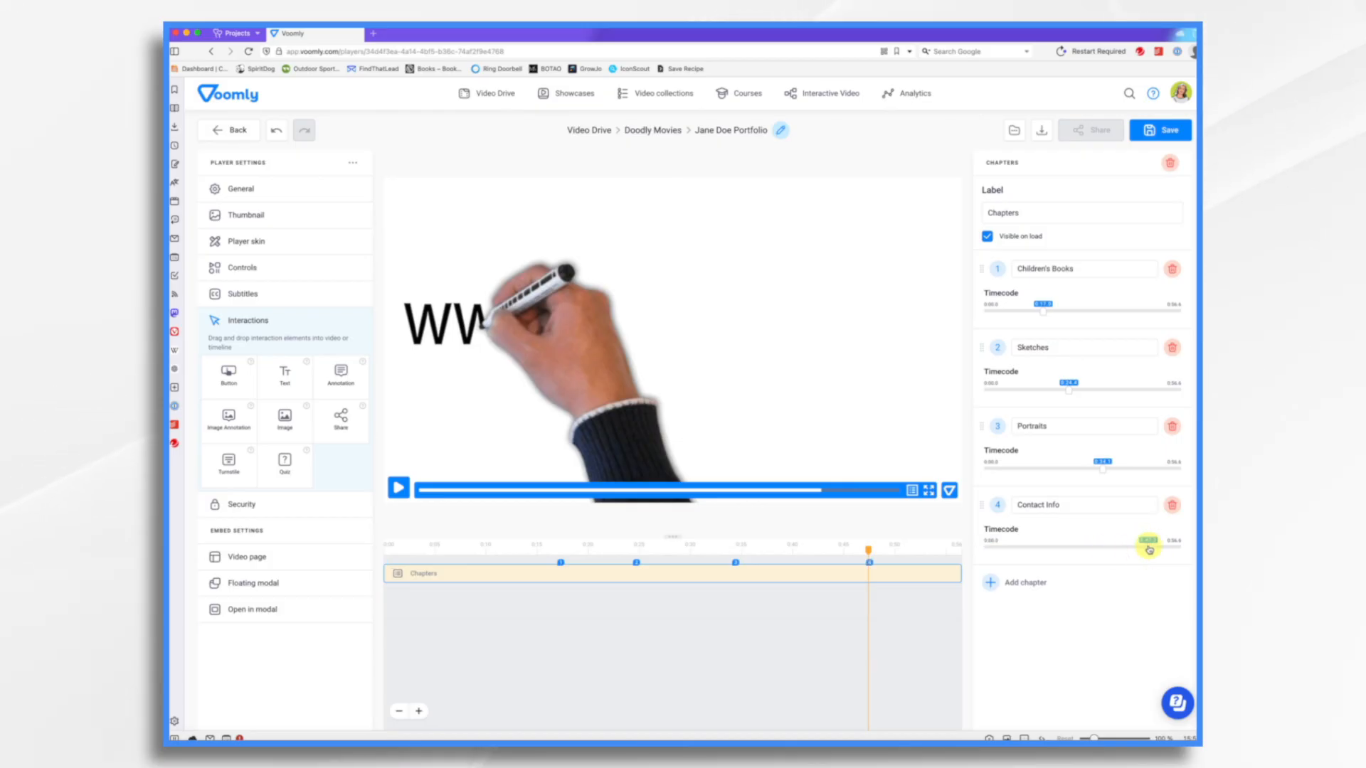
{"action": "left_click", "coordinate": [1171, 133]}
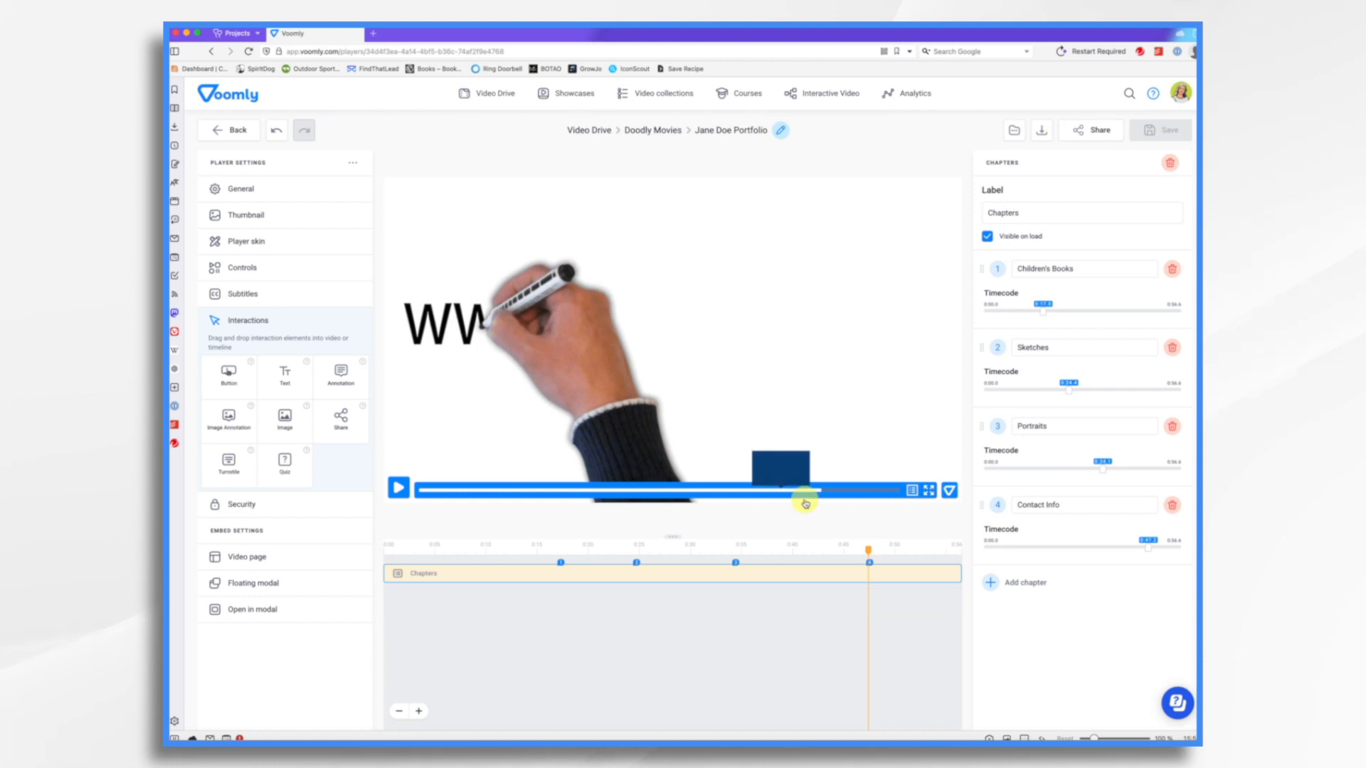
- Add a Button interaction at the end of the video and position it below the website address
{"action": "left_click", "coordinate": [400, 490]}
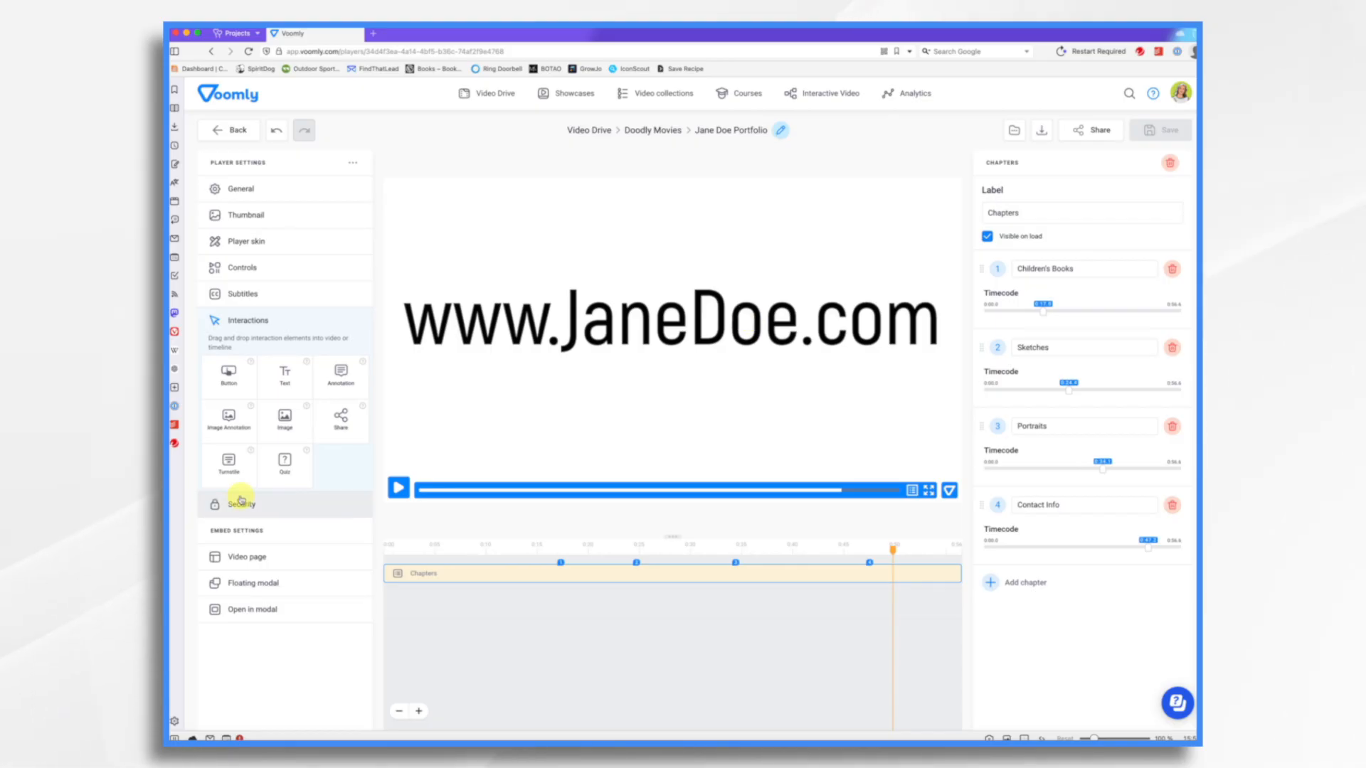
{"action": "left_click_drag", "start_coordinate": [232, 379], "coordinate": [839, 430]}
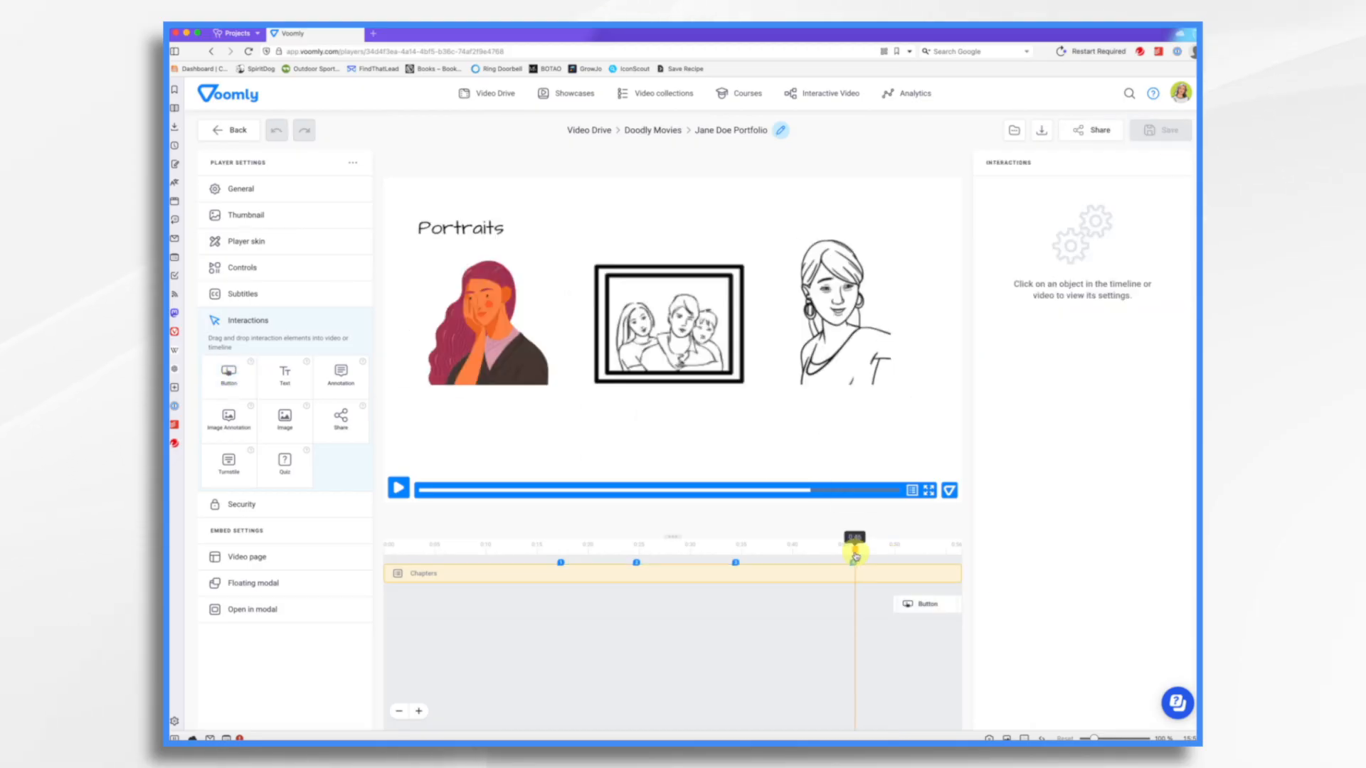
{"action": "left_click_drag", "start_coordinate": [855, 552], "coordinate": [884, 558]}
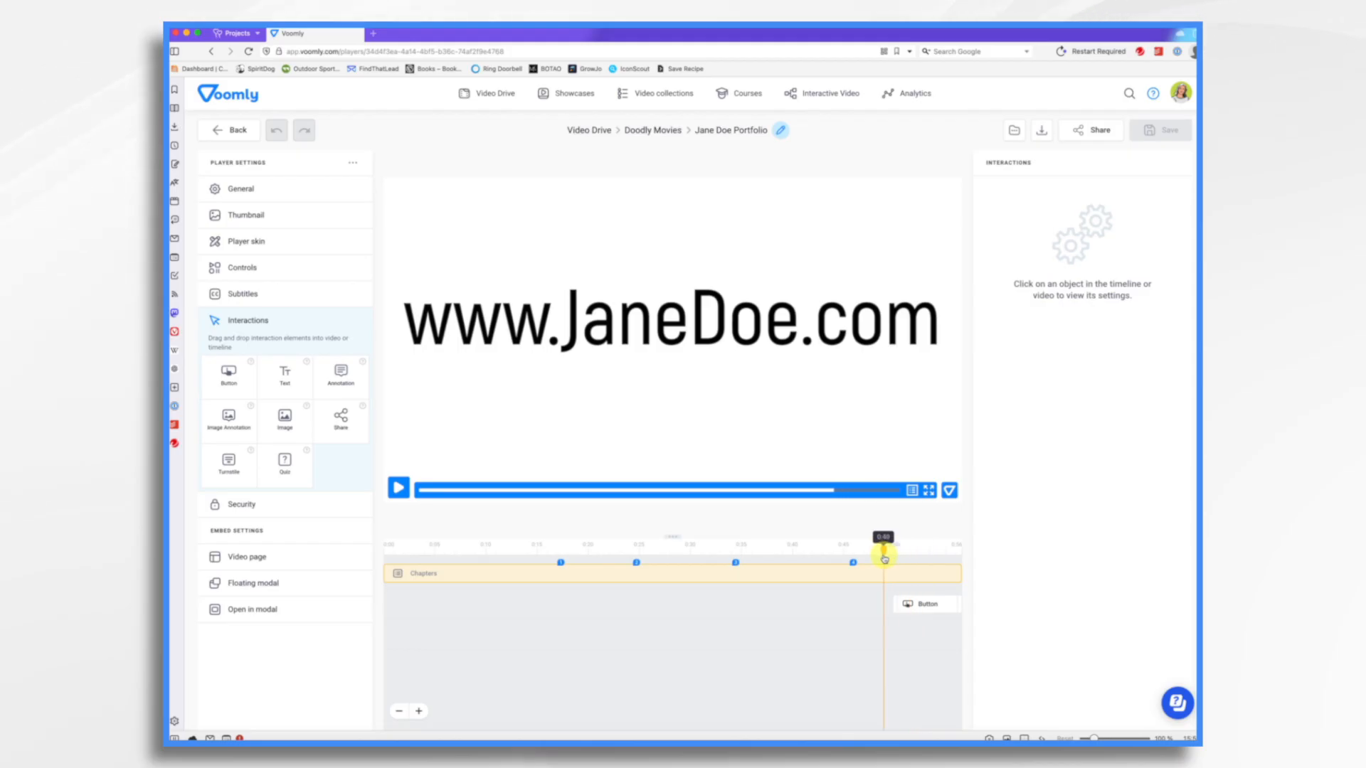
{"action": "left_click", "coordinate": [898, 603]}
{"action": "left_click_drag", "start_coordinate": [910, 422], "coordinate": [744, 391]}
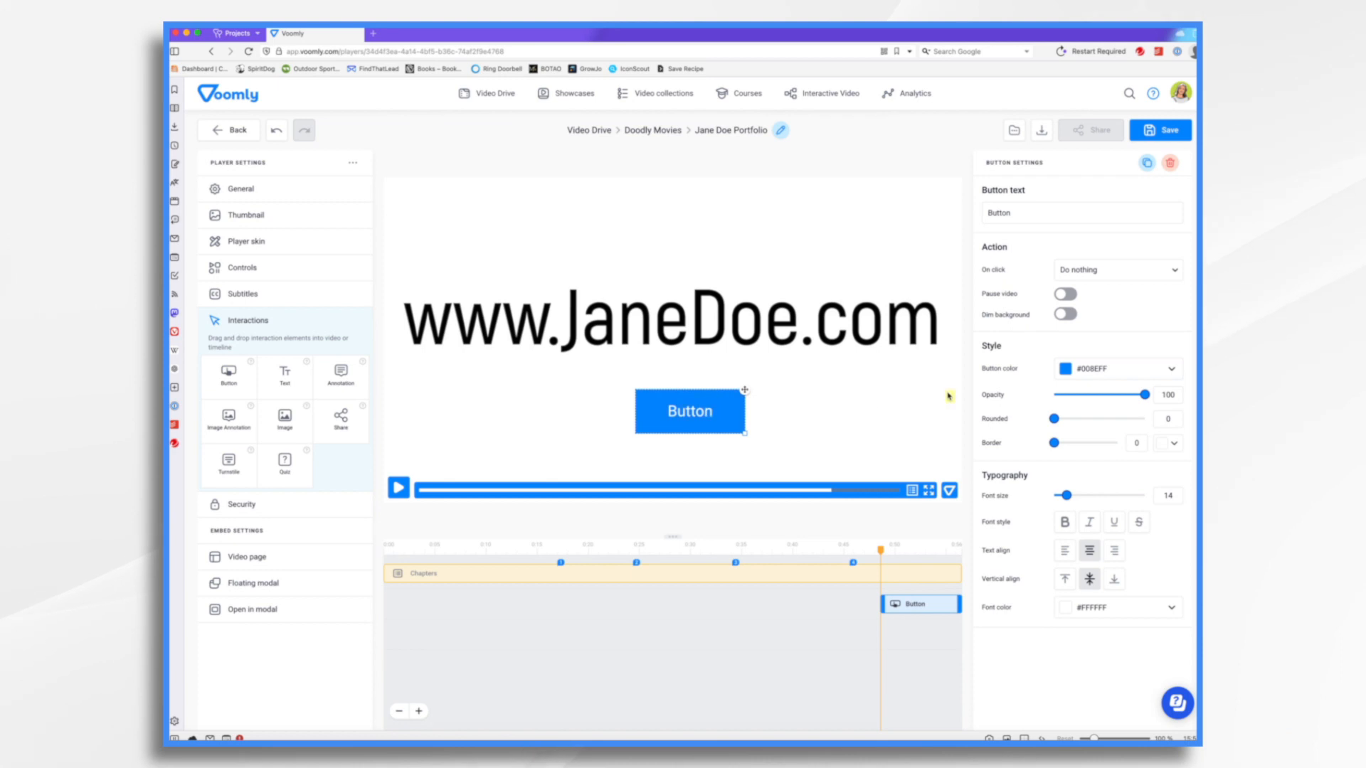
- Color the button green (#4CAF50) and set its text to Visit Site
{"action": "left_click", "coordinate": [1065, 369]}
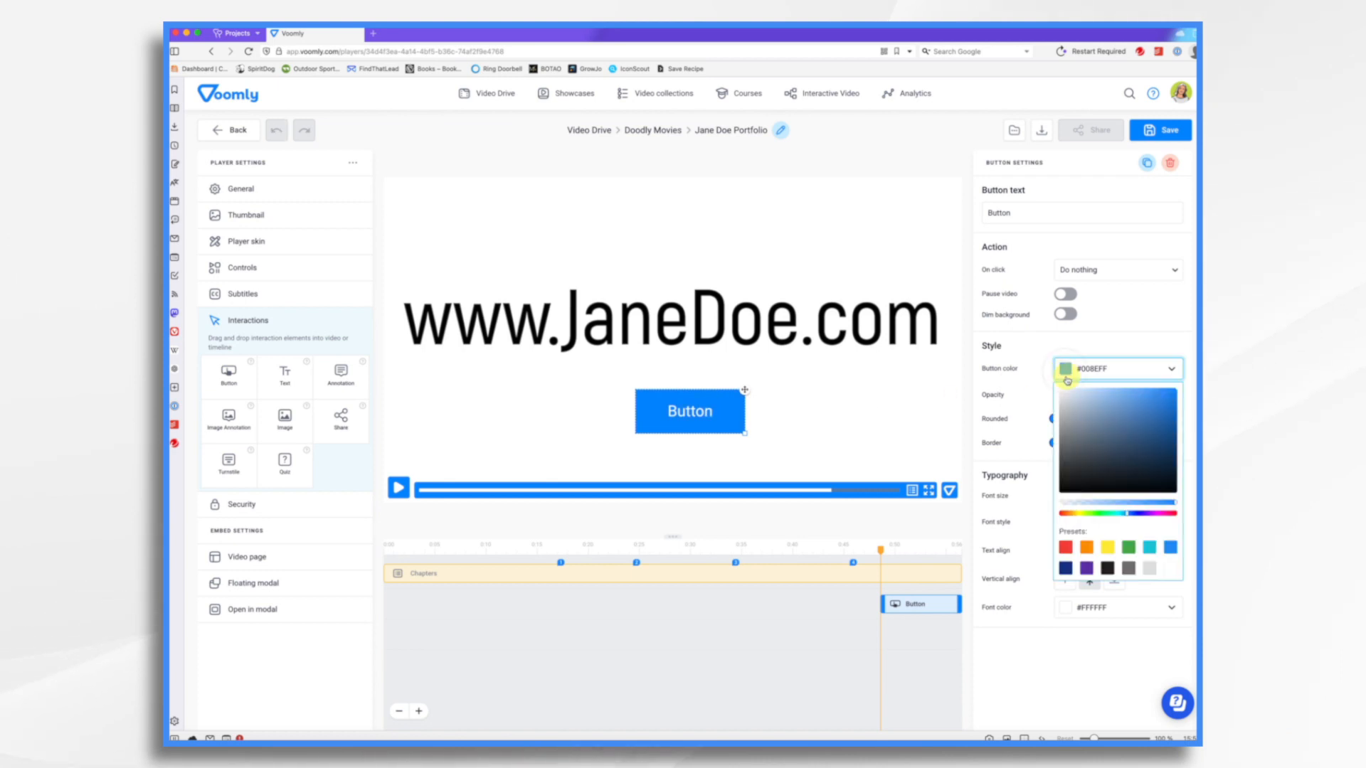
{"action": "left_click", "coordinate": [1150, 548]}
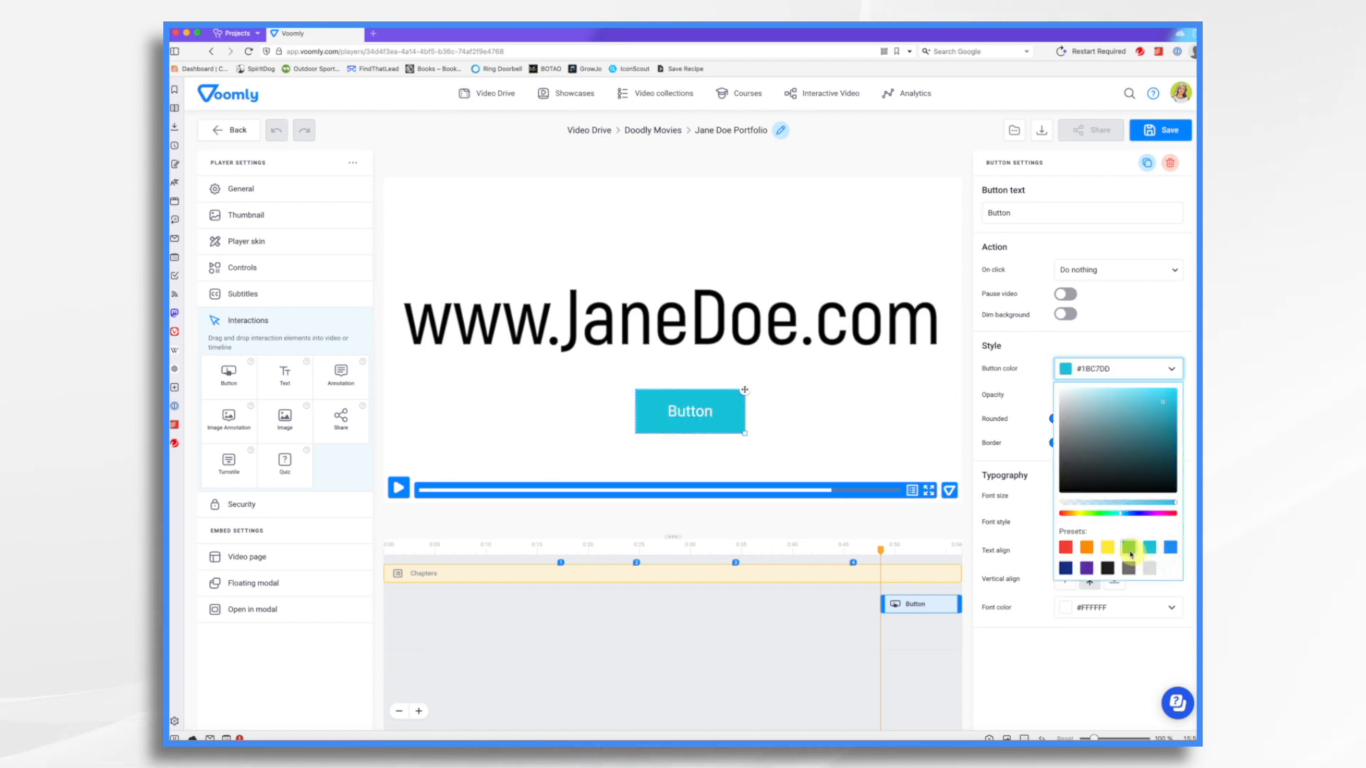
{"action": "left_click", "coordinate": [1128, 549]}
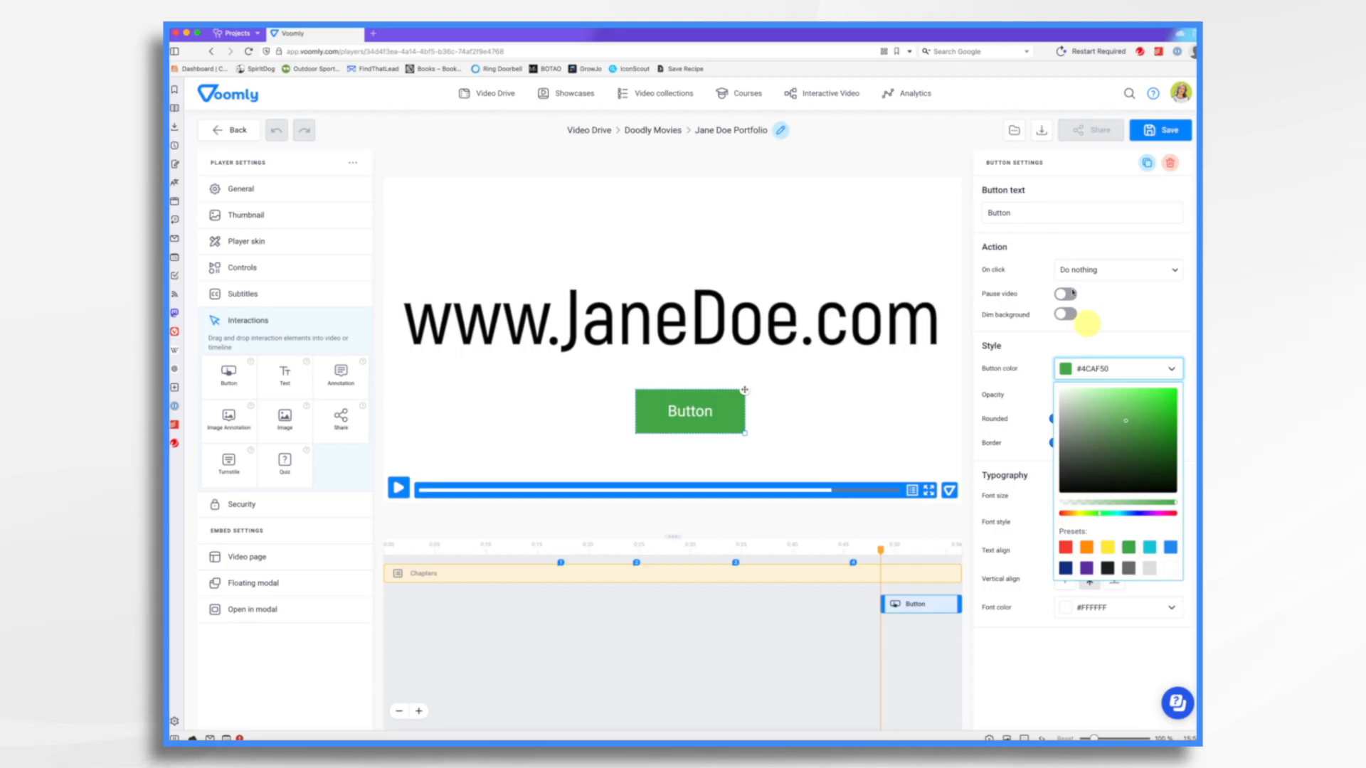
{"action": "left_click", "coordinate": [1014, 211]}
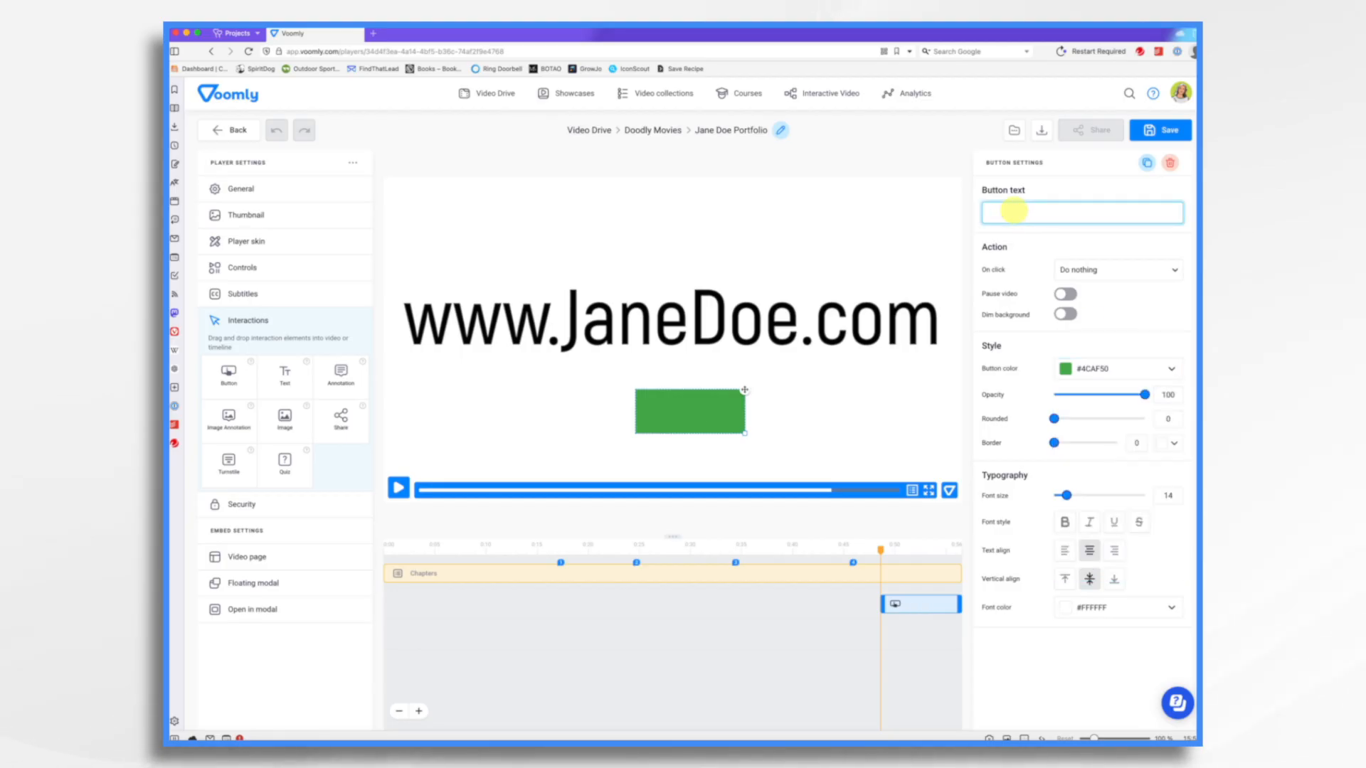
{"action": "type", "text": "Visit Site"}
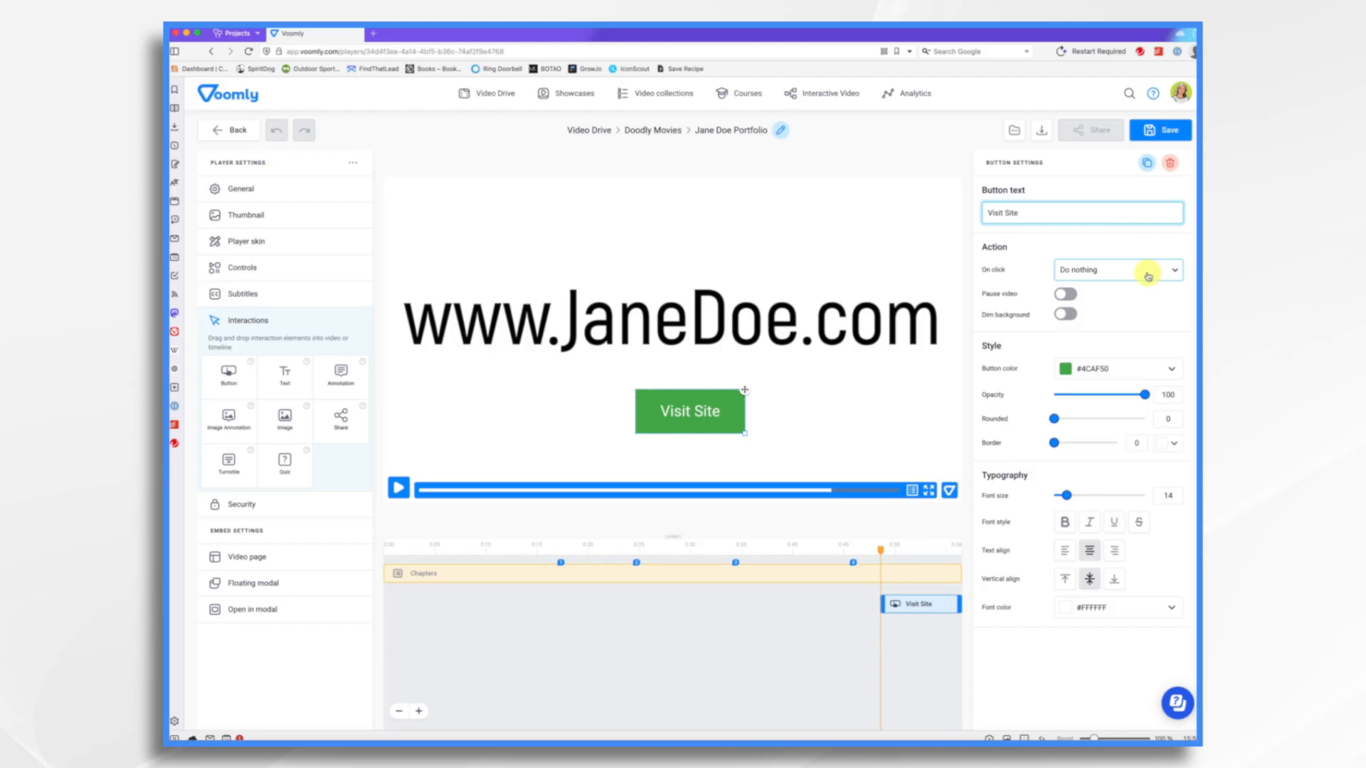
- Set the button's click action to Open URL and point the URL to the JaneDoe.com site
{"action": "left_click", "coordinate": [1148, 276]}
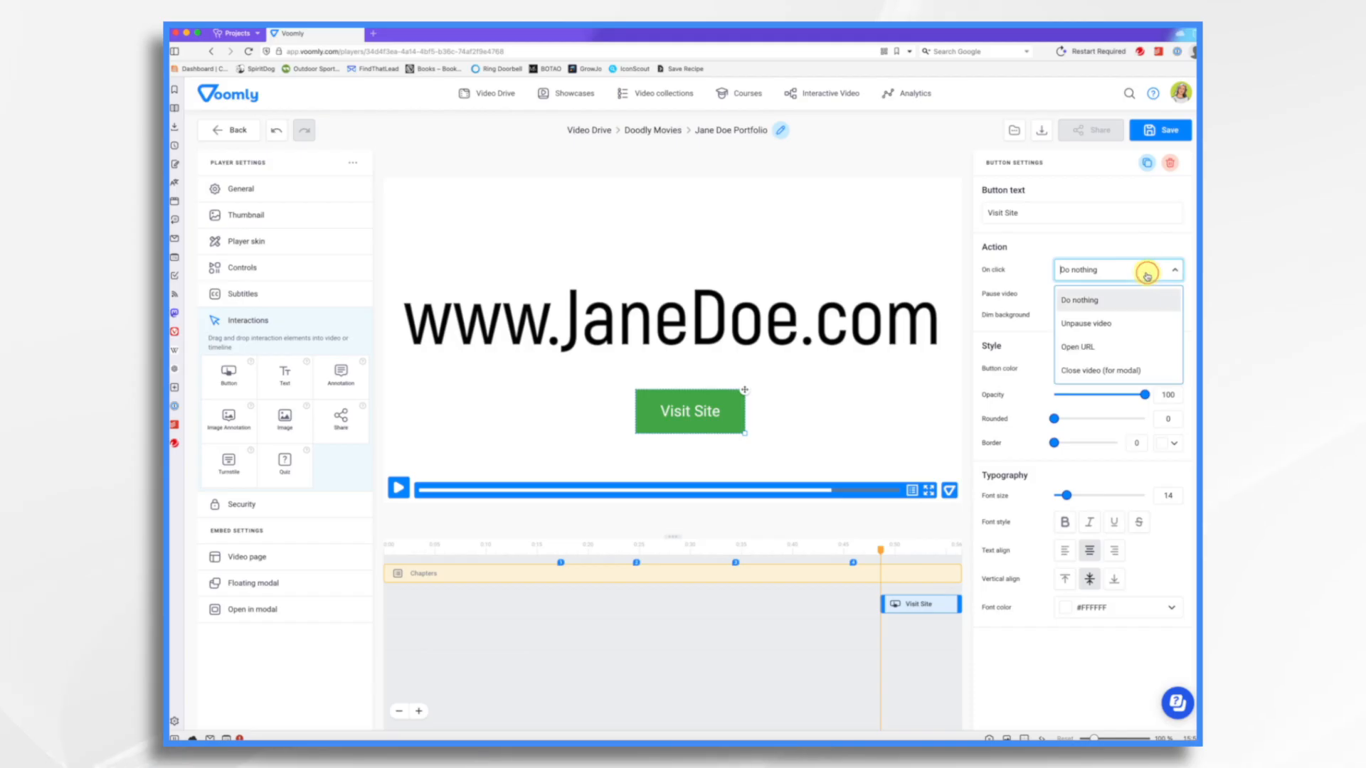
{"action": "left_click", "coordinate": [1105, 348]}
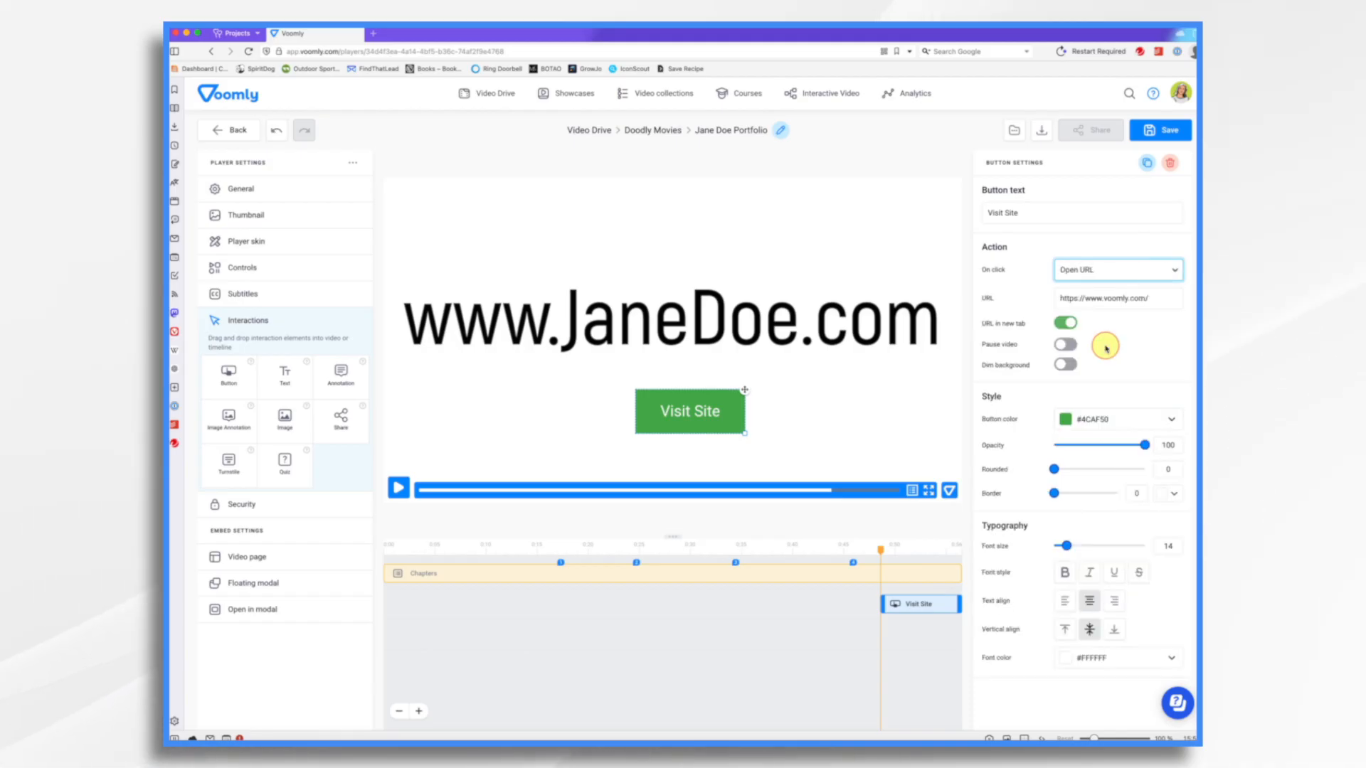
{"action": "left_click", "coordinate": [1155, 301]}
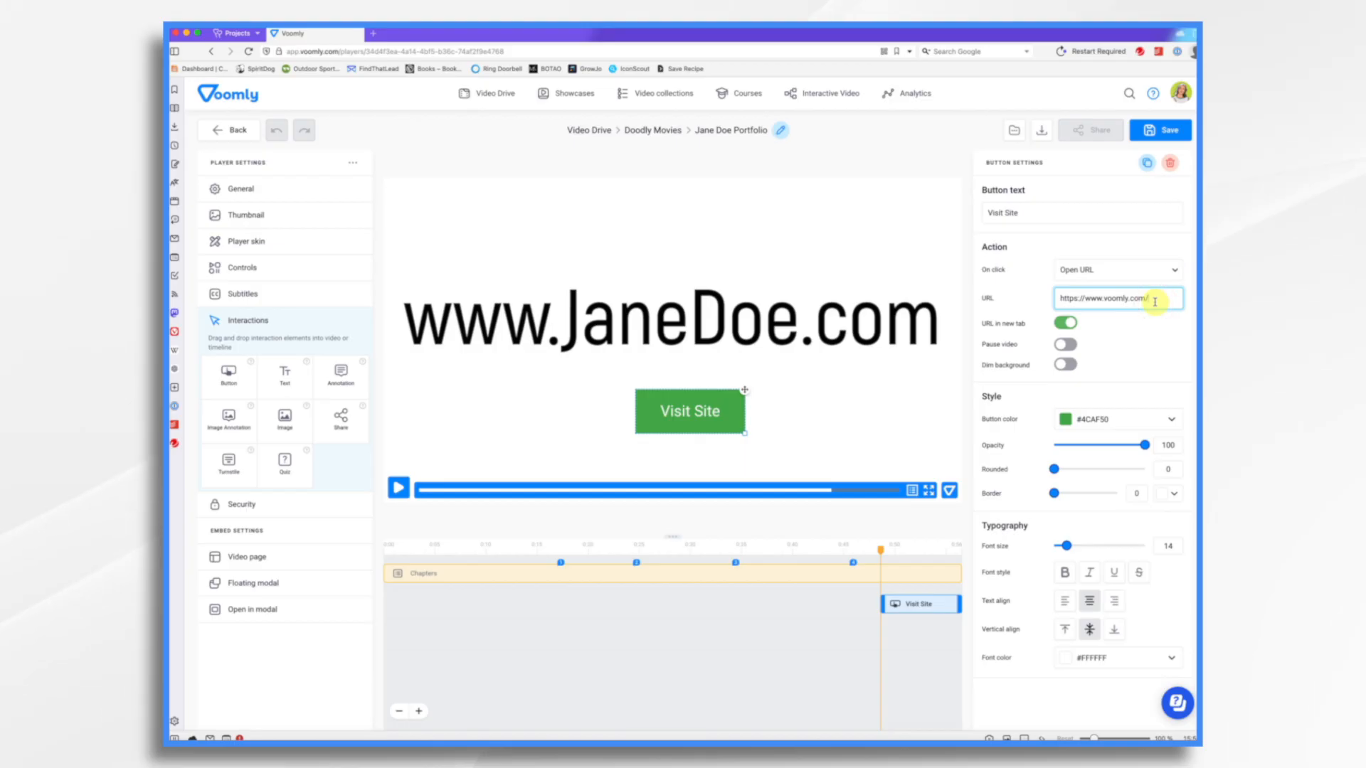
{"action": "key", "text": "BackSpace"}
{"action": "key", "text": "BackSpace"}
{"action": "key", "text": "BackSpace"}
{"action": "key", "text": "BackSpace"}
{"action": "key", "text": "BackSpace"}
{"action": "key", "text": "BackSpace"}
{"action": "key", "text": "BackSpace"}
{"action": "key", "text": "BackSpace"}
{"action": "key", "text": "BackSpace"}
{"action": "key", "text": "BackSpace"}
{"action": "key", "text": "BackSpace"}
{"action": "type", "text": "JaneDoe.co"}
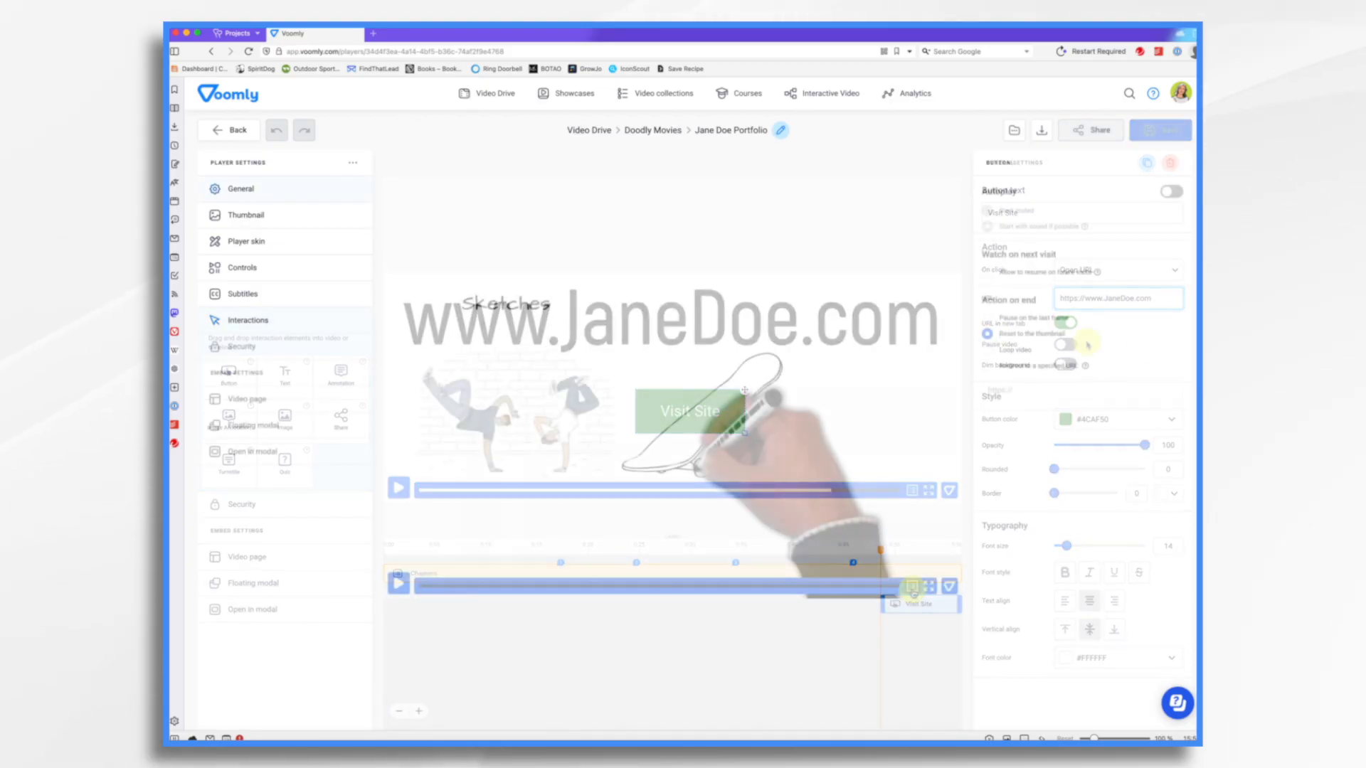
- Test the chapter navigation by jumping between chapters from the player's chapters list
{"action": "left_click", "coordinate": [912, 586]}
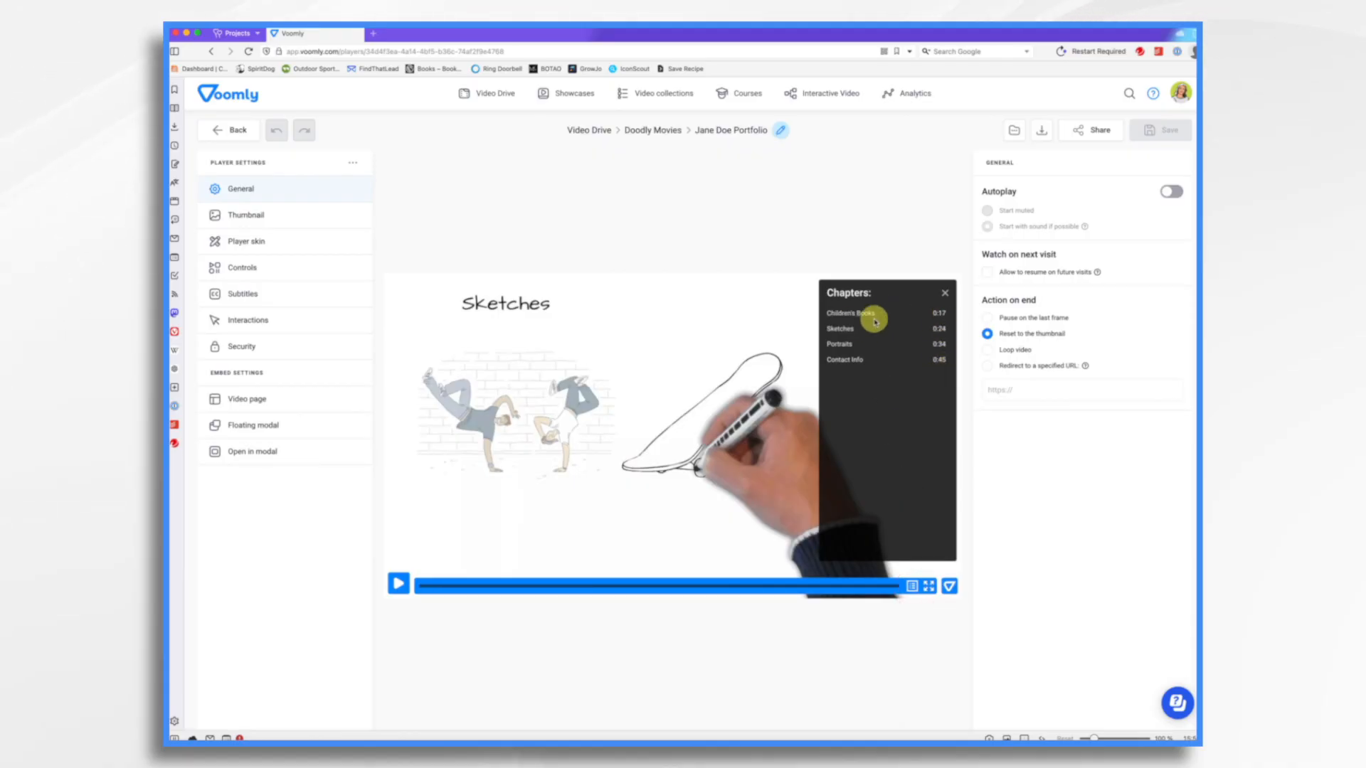
{"action": "left_click", "coordinate": [843, 344]}
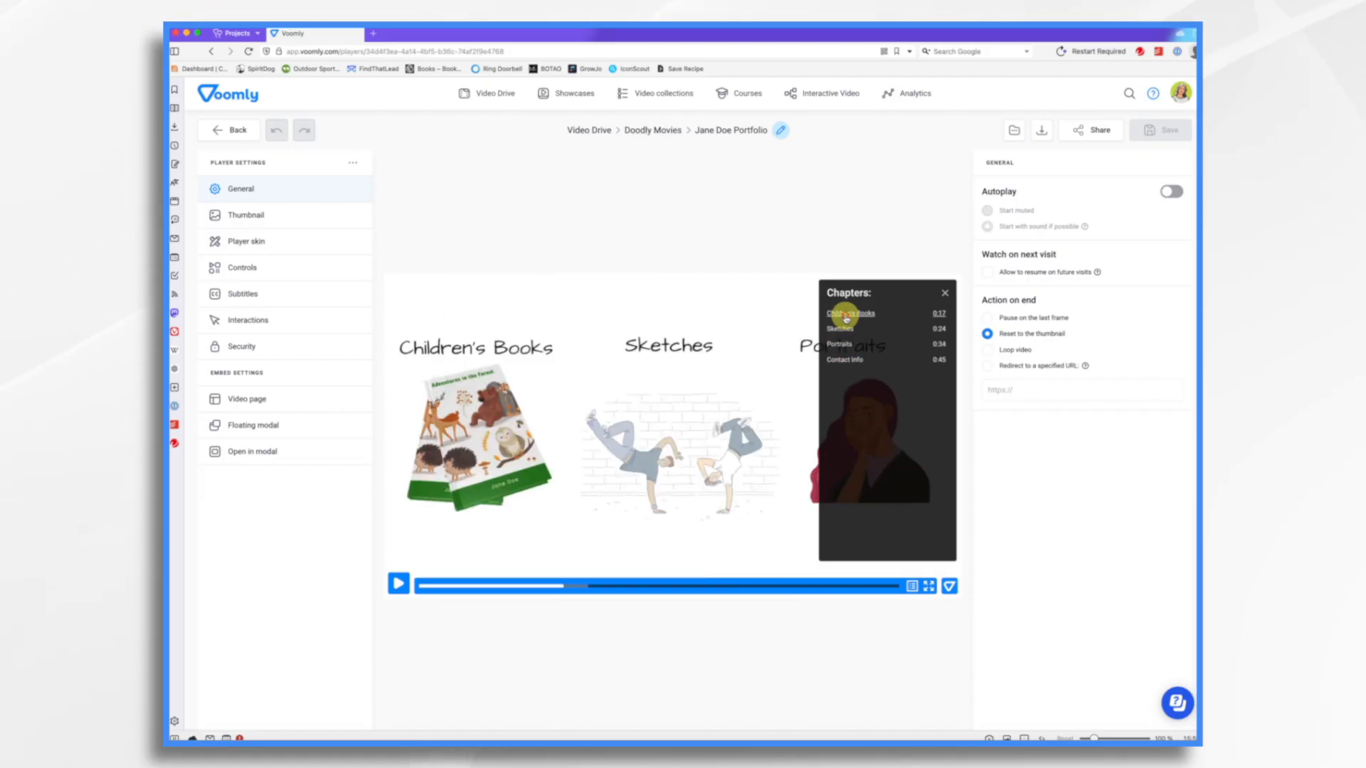
{"action": "left_click", "coordinate": [846, 316]}
{"action": "left_click", "coordinate": [841, 344]}
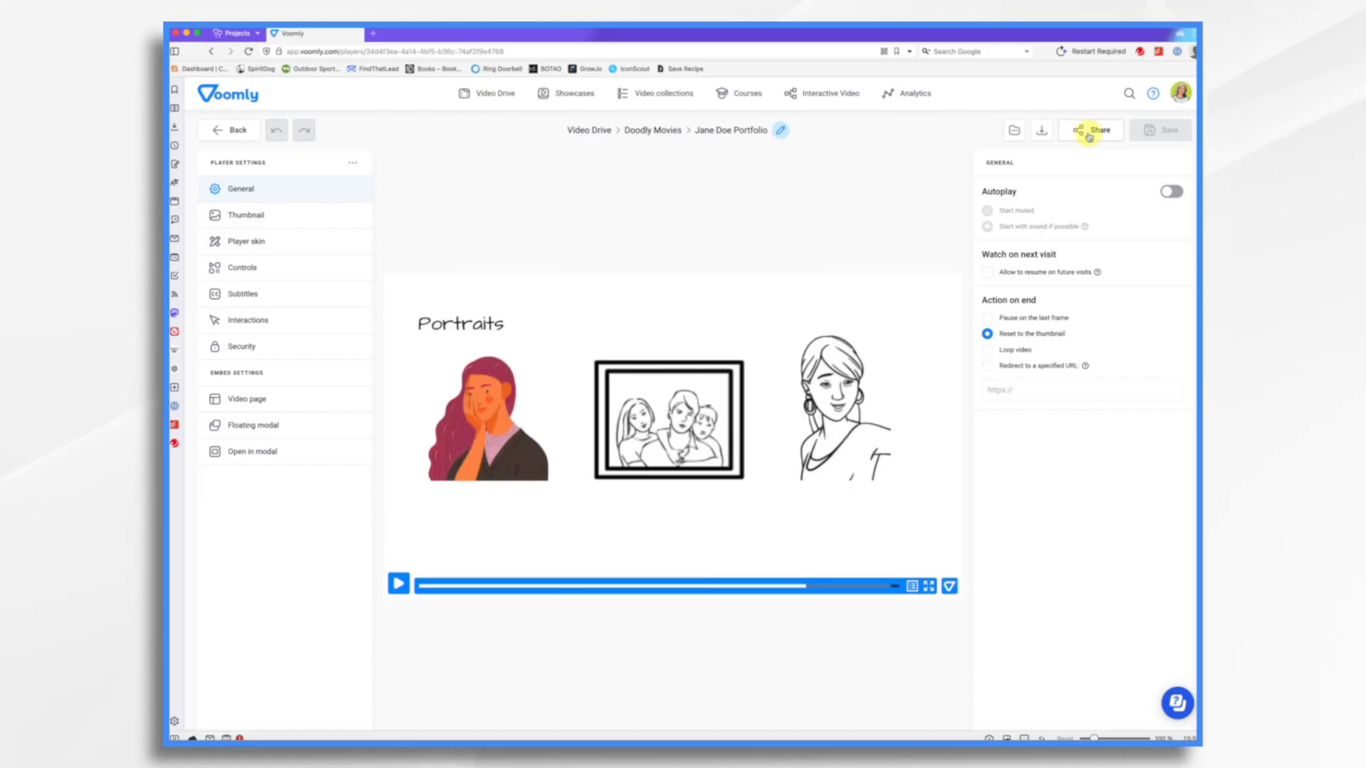
- Open the share options and copy the video page link to the clipboard
{"action": "left_click", "coordinate": [1089, 132]}
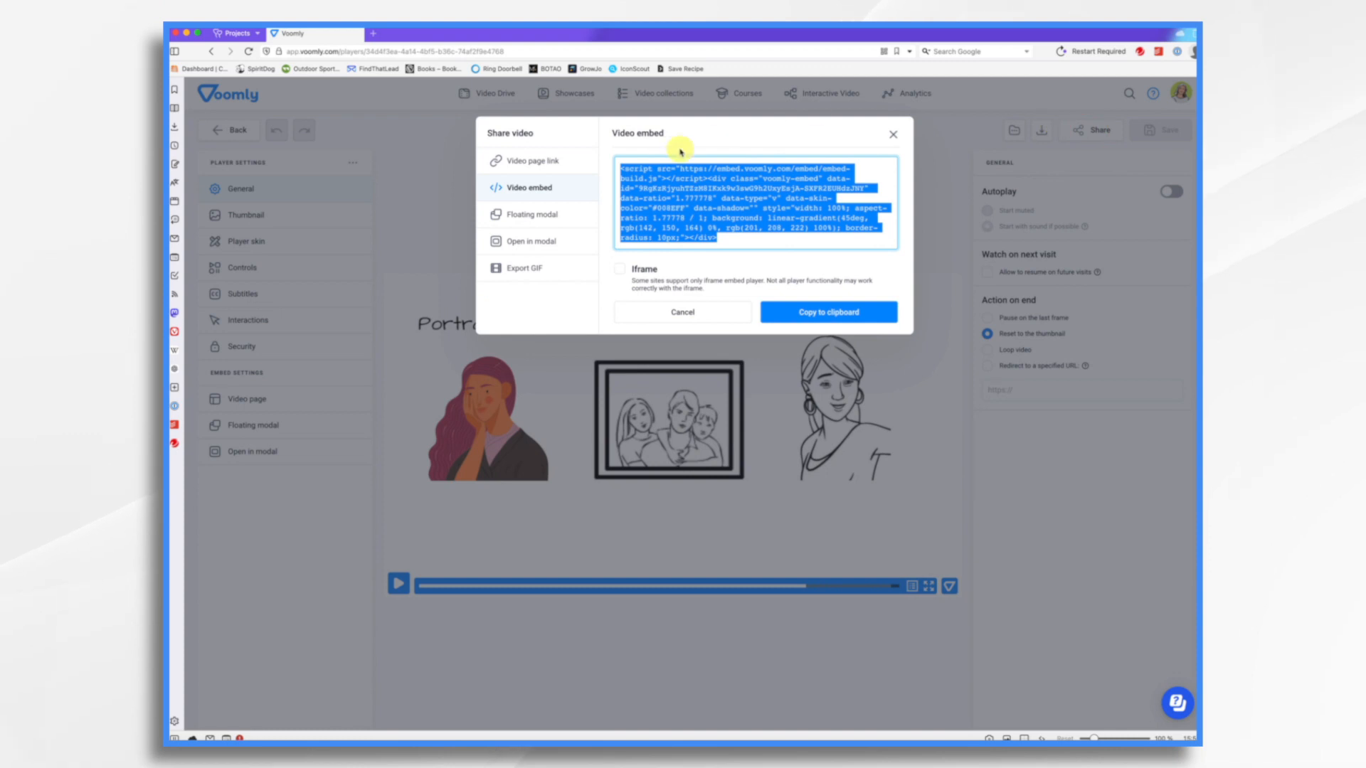
{"action": "left_click", "coordinate": [548, 164]}
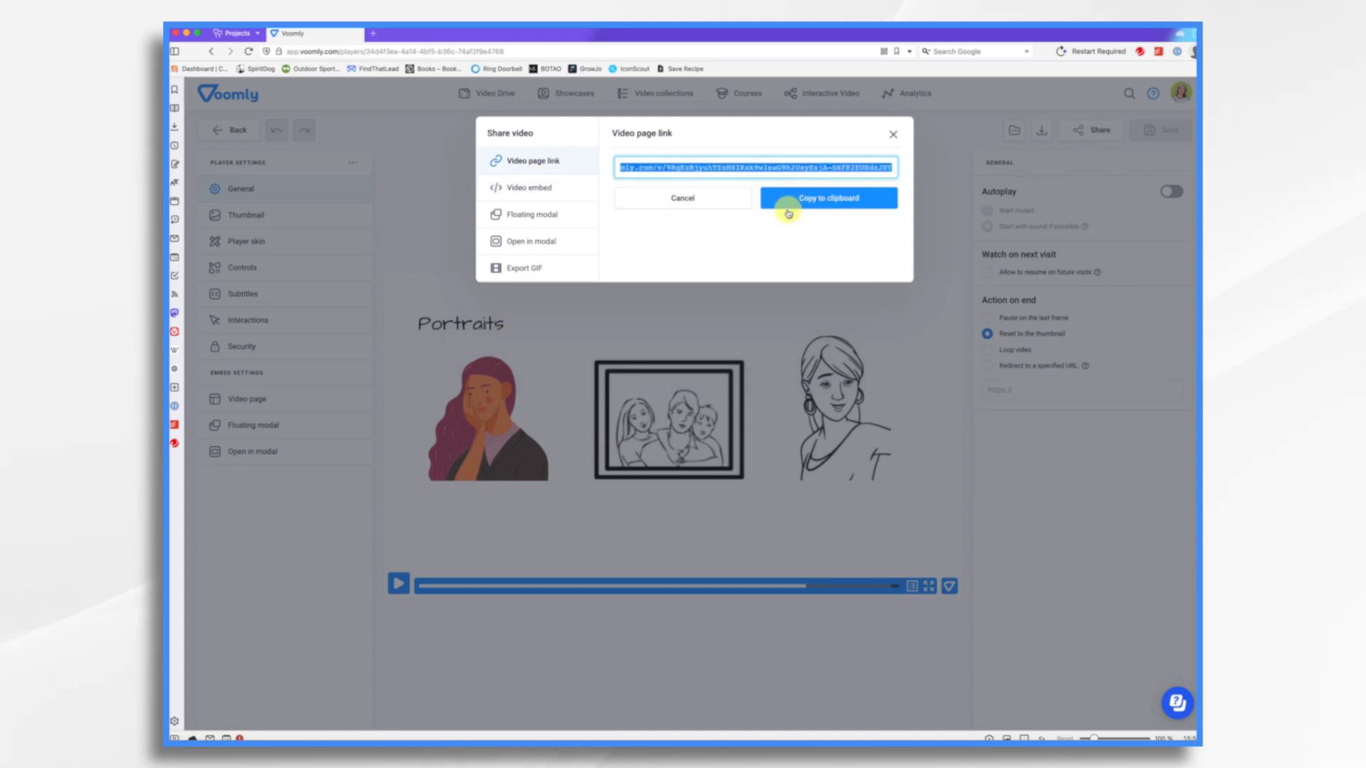
{"action": "left_click", "coordinate": [855, 206]}
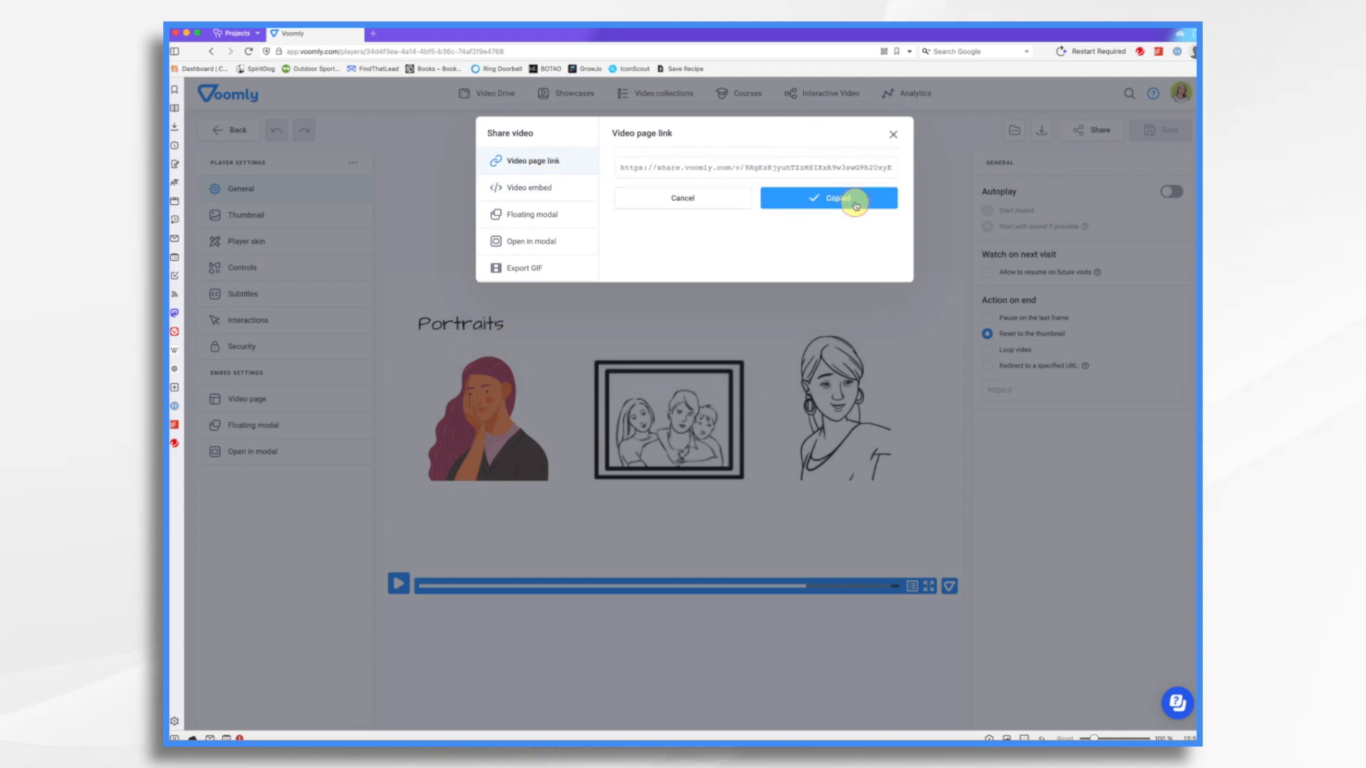
- Open the copied video page link in a new browser tab
{"action": "left_click", "coordinate": [375, 33]}
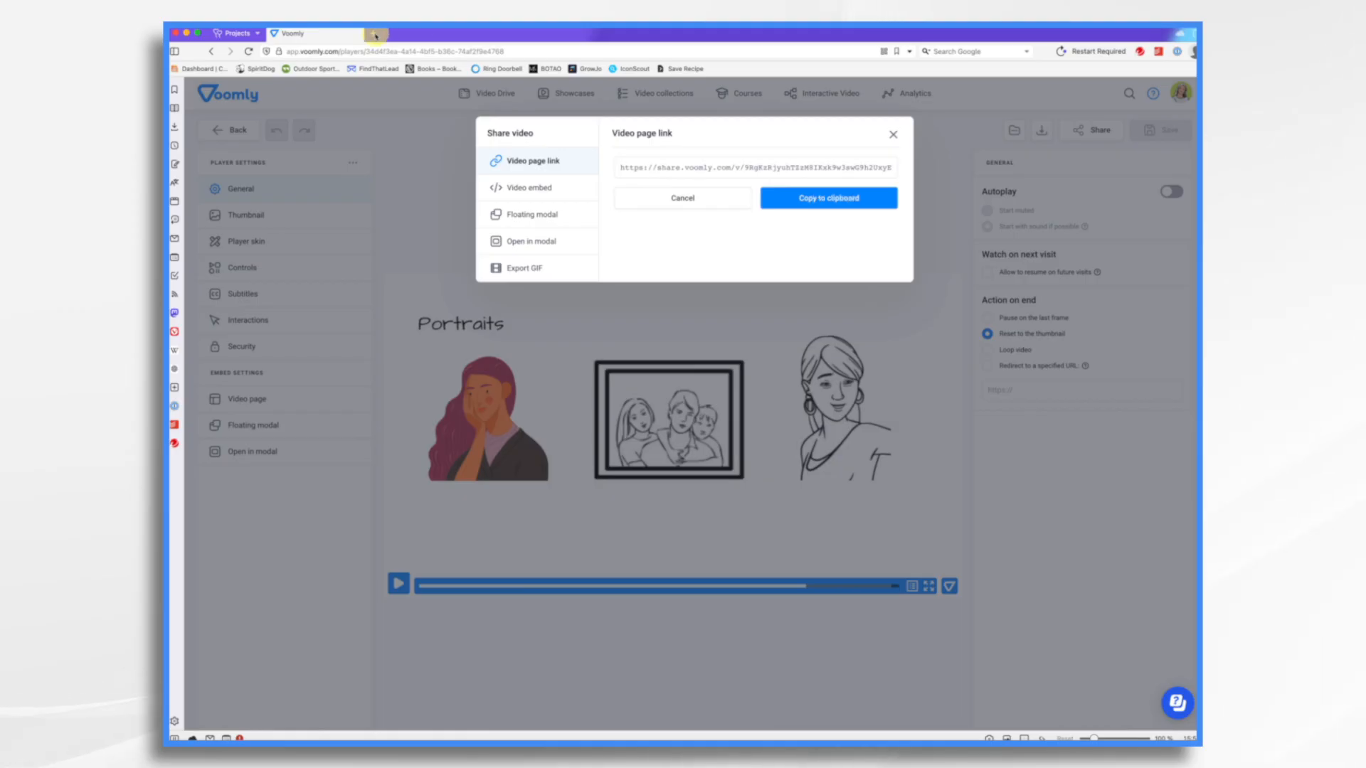
{"action": "key", "text": "super+v"}
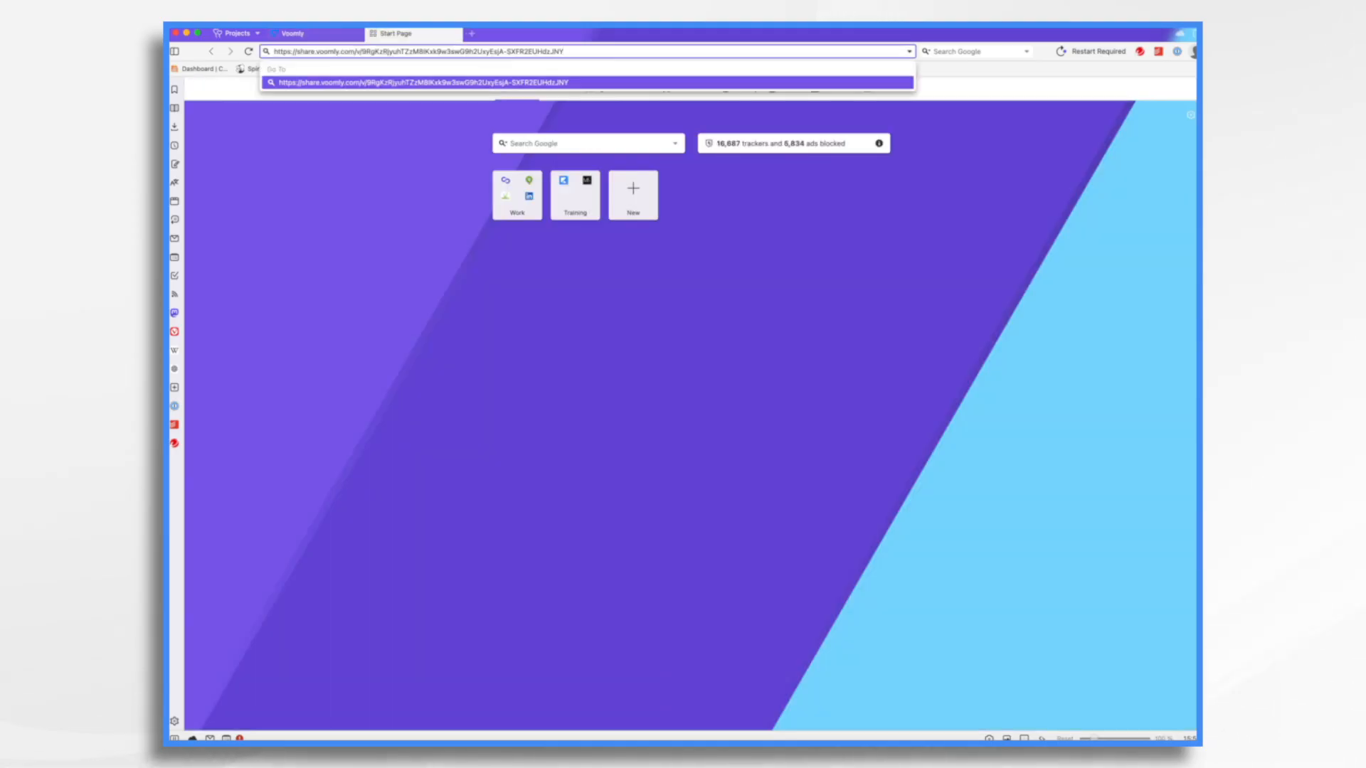
{"action": "key", "text": "Return"}
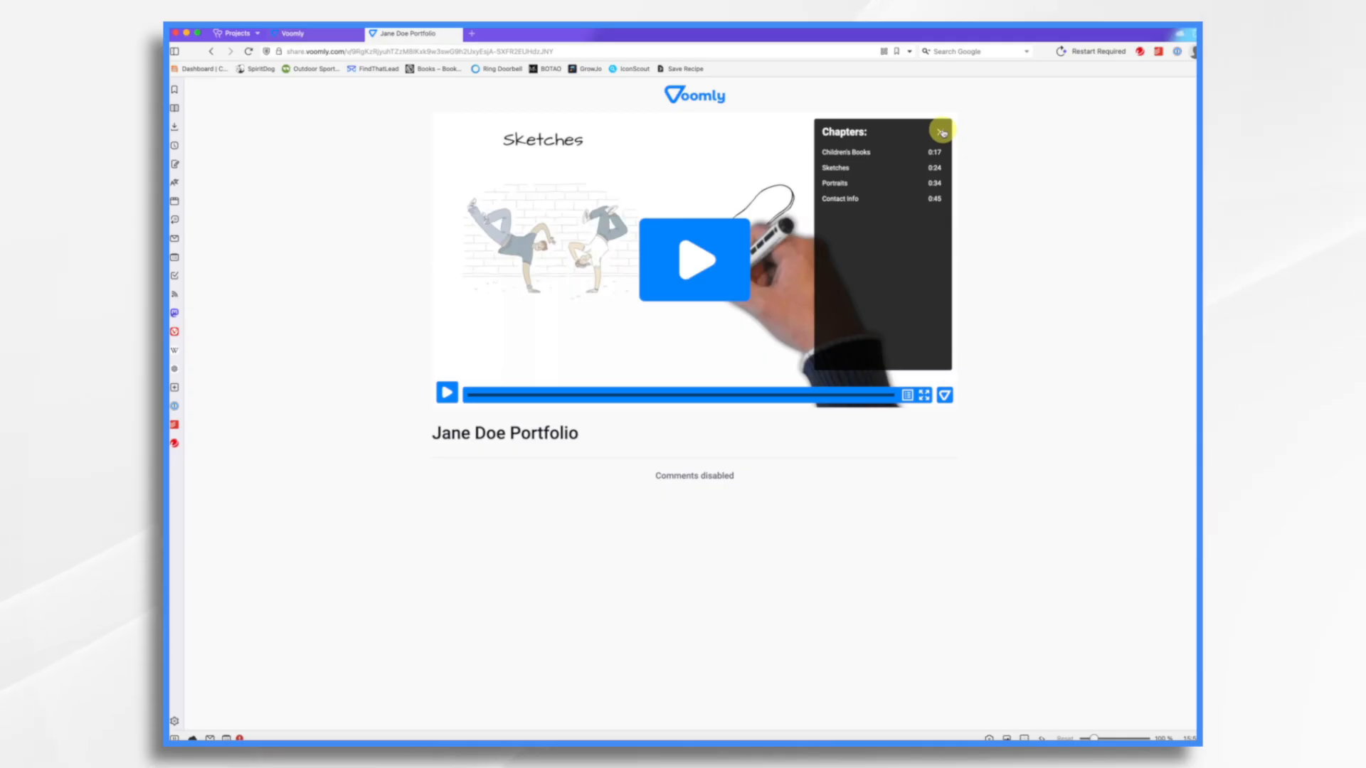
- Play the shared video page and jump between its chapters using the chapters list, then close the list
{"action": "left_click", "coordinate": [941, 132]}
{"action": "left_click", "coordinate": [448, 396]}
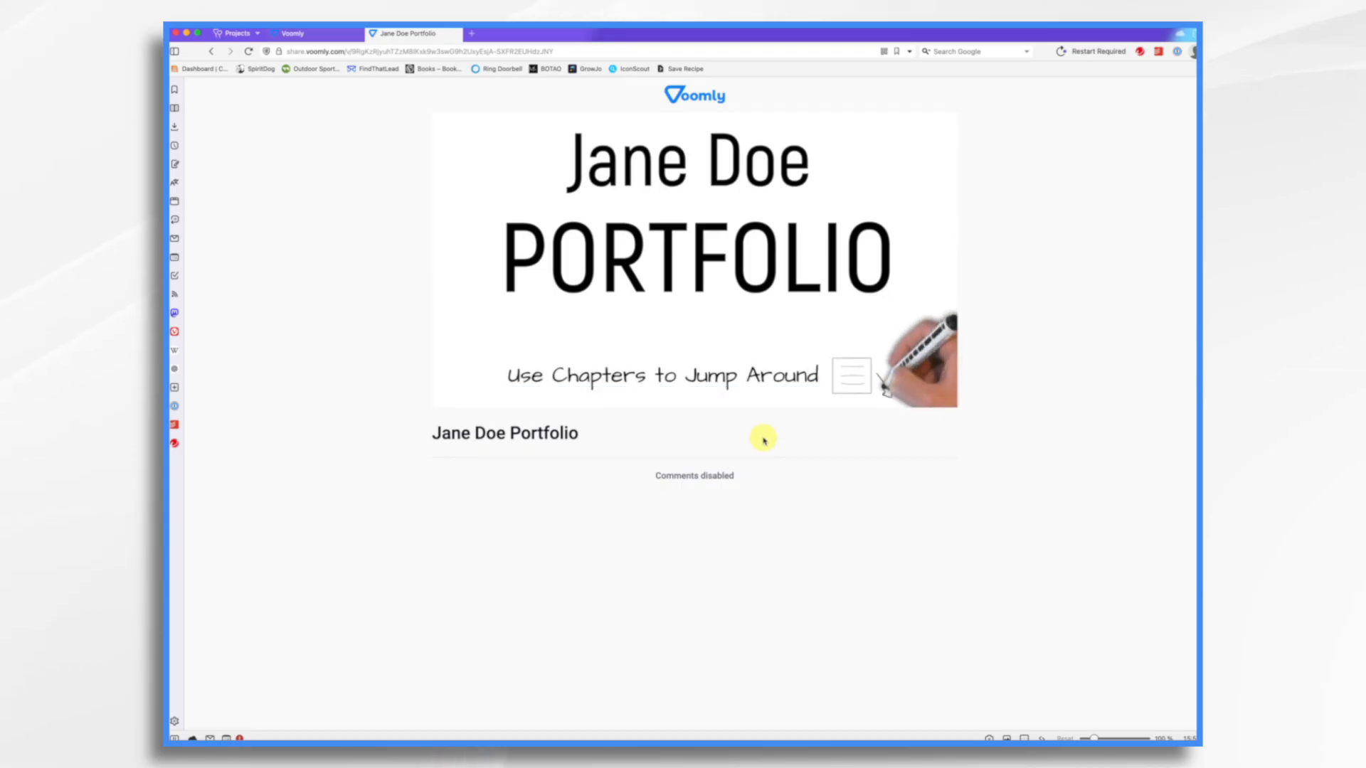
{"action": "mouse_move", "coordinate": [881, 396]}
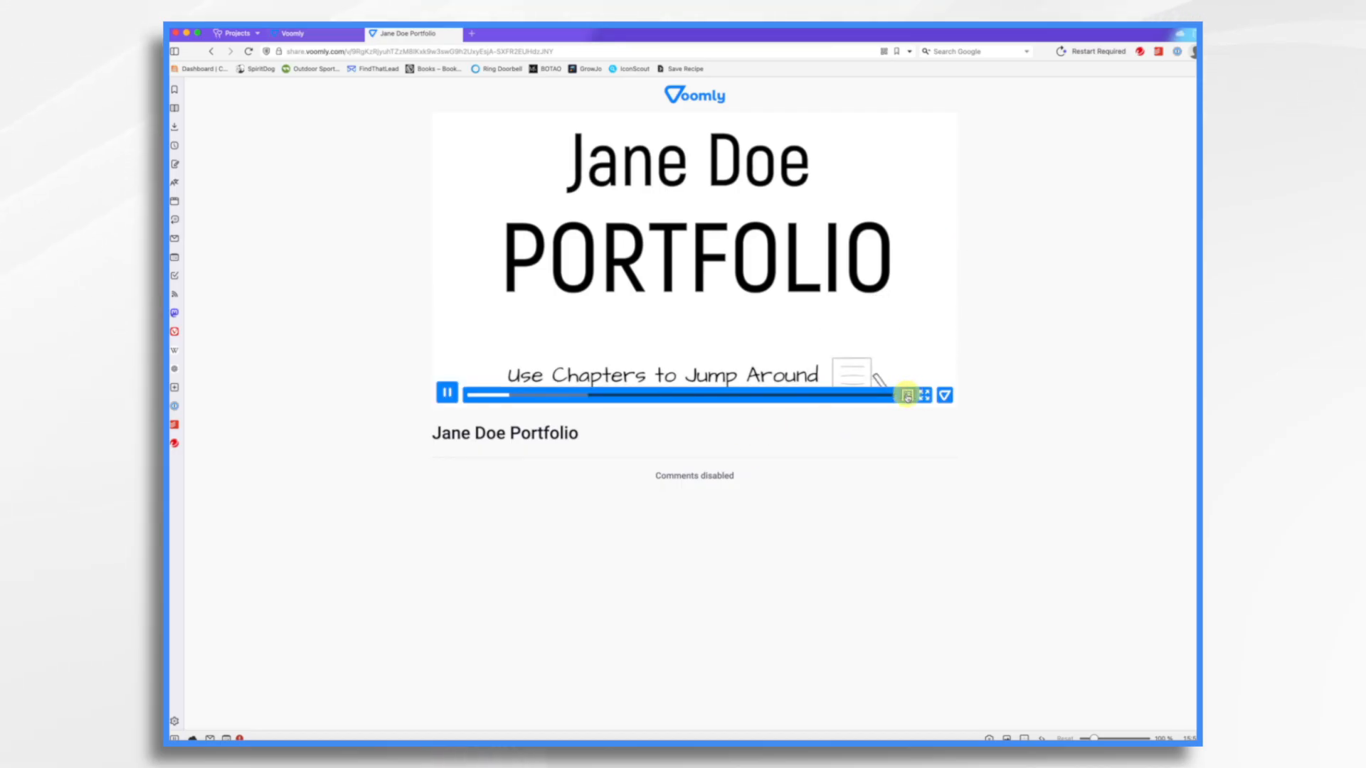
{"action": "left_click", "coordinate": [906, 396]}
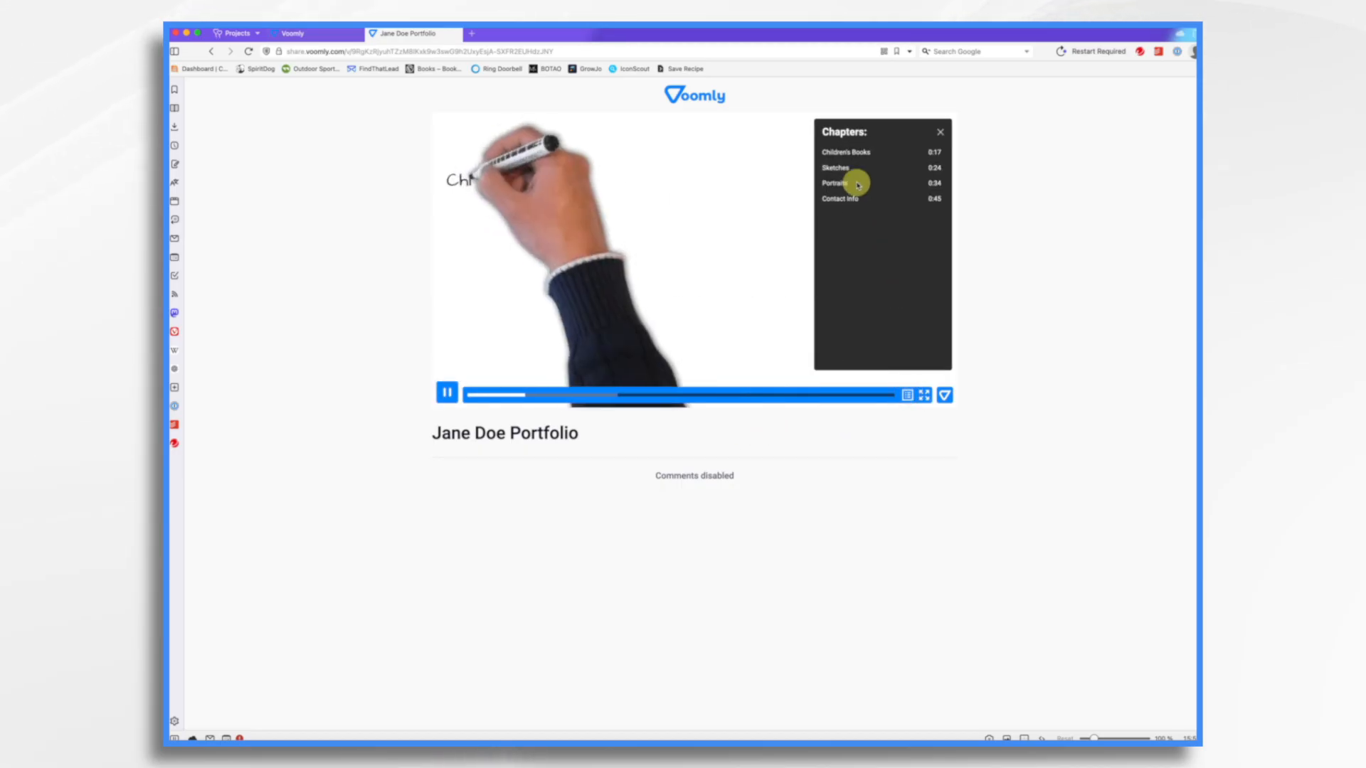
{"action": "left_click", "coordinate": [852, 154]}
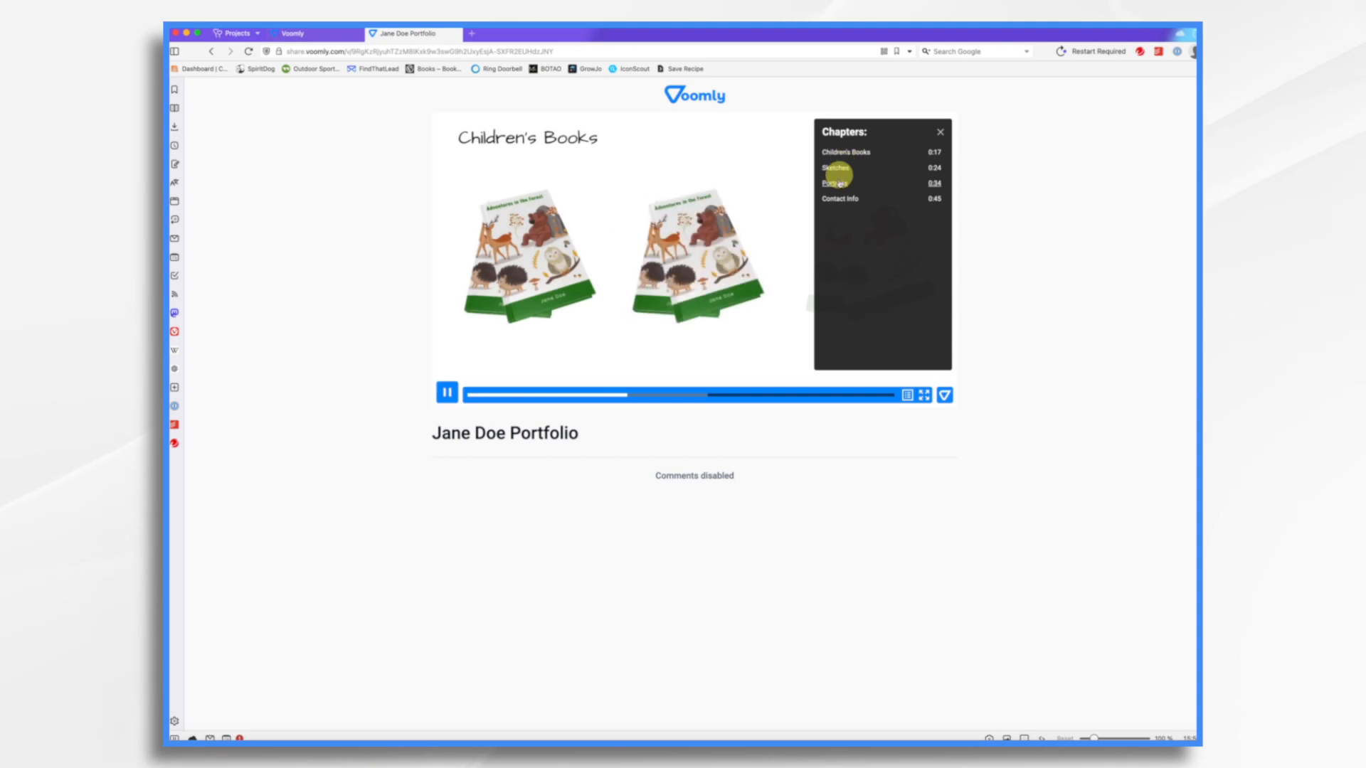
{"action": "left_click", "coordinate": [837, 183]}
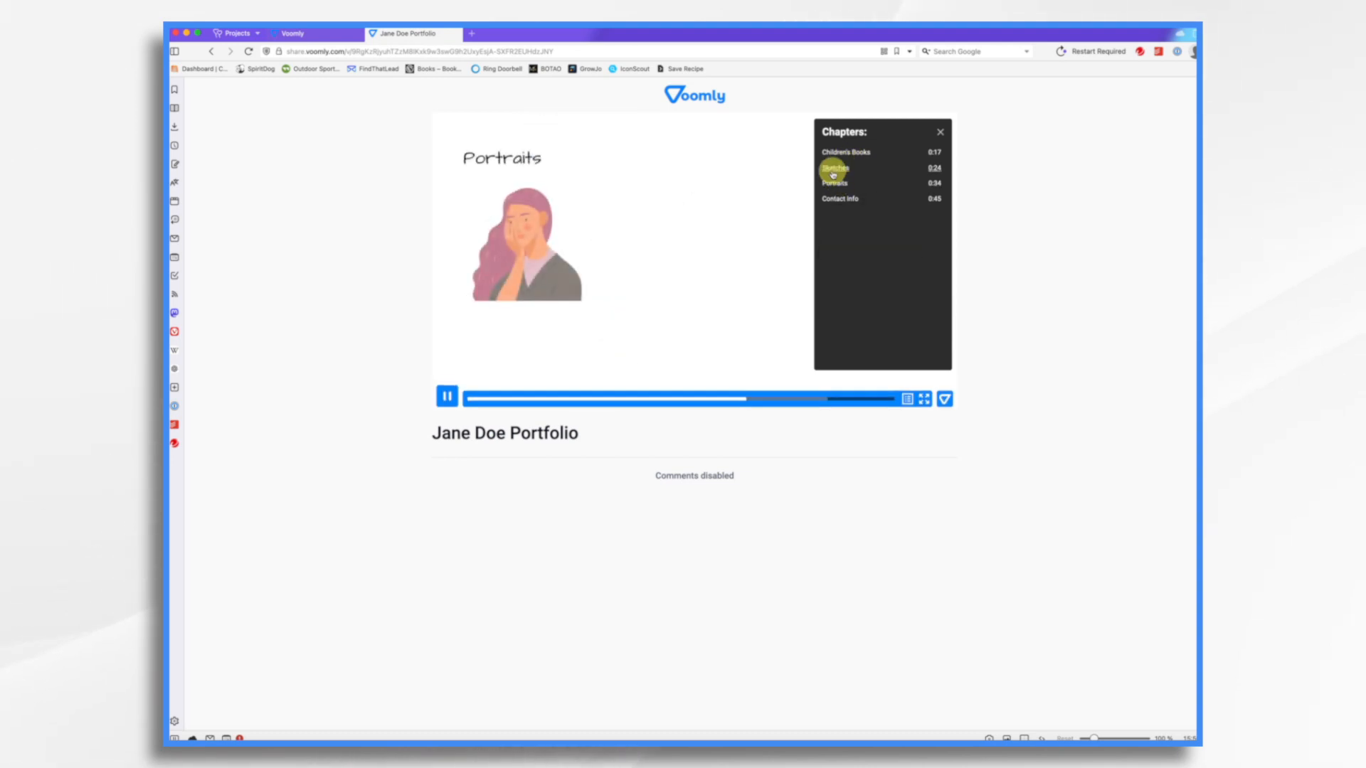
{"action": "left_click", "coordinate": [832, 169]}
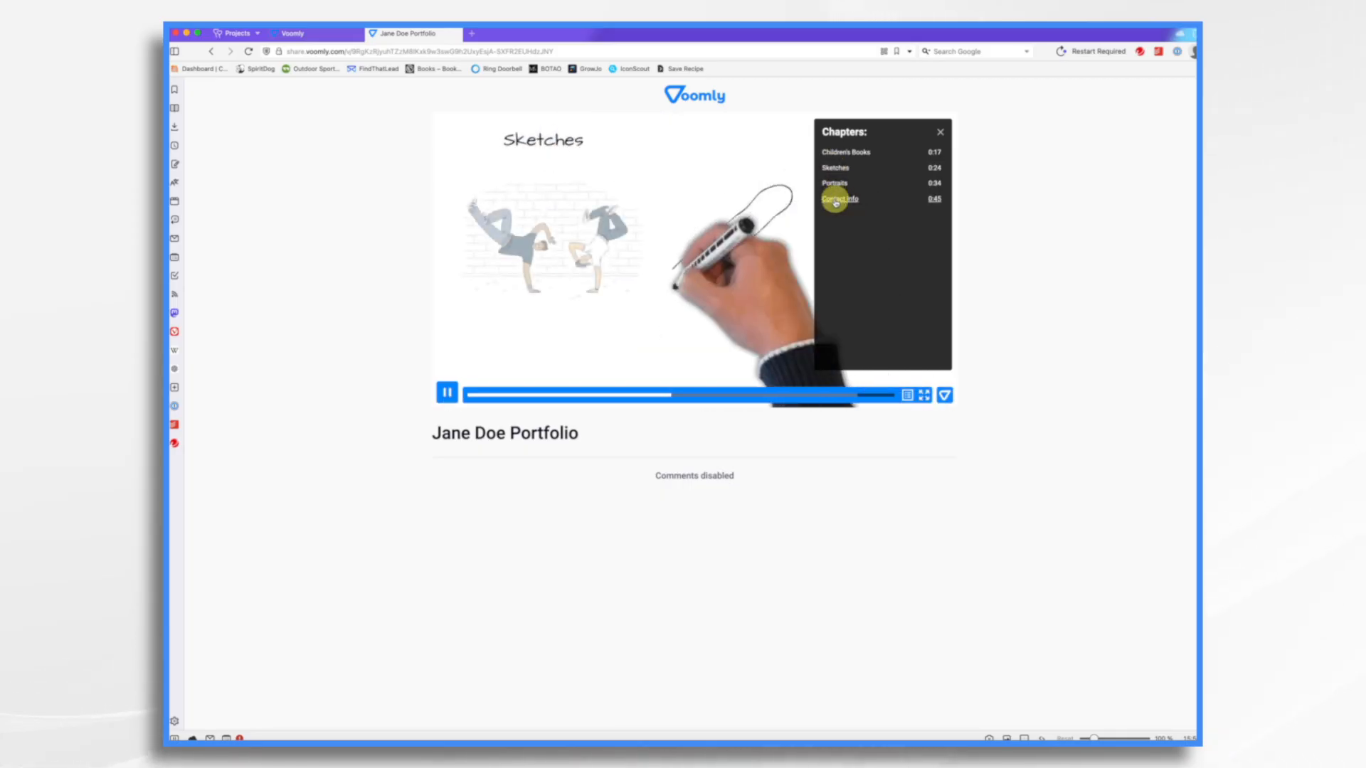
{"action": "left_click", "coordinate": [836, 200]}
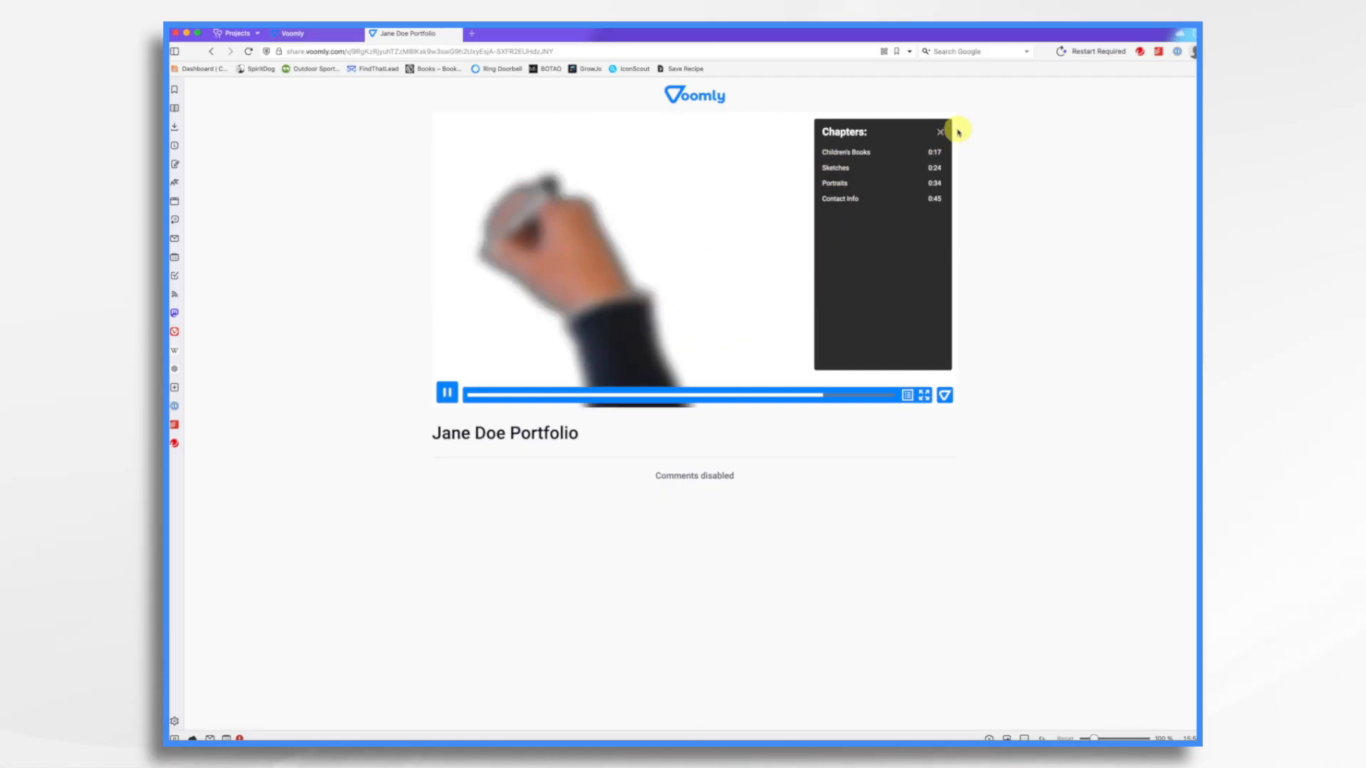
{"action": "left_click", "coordinate": [939, 132]}
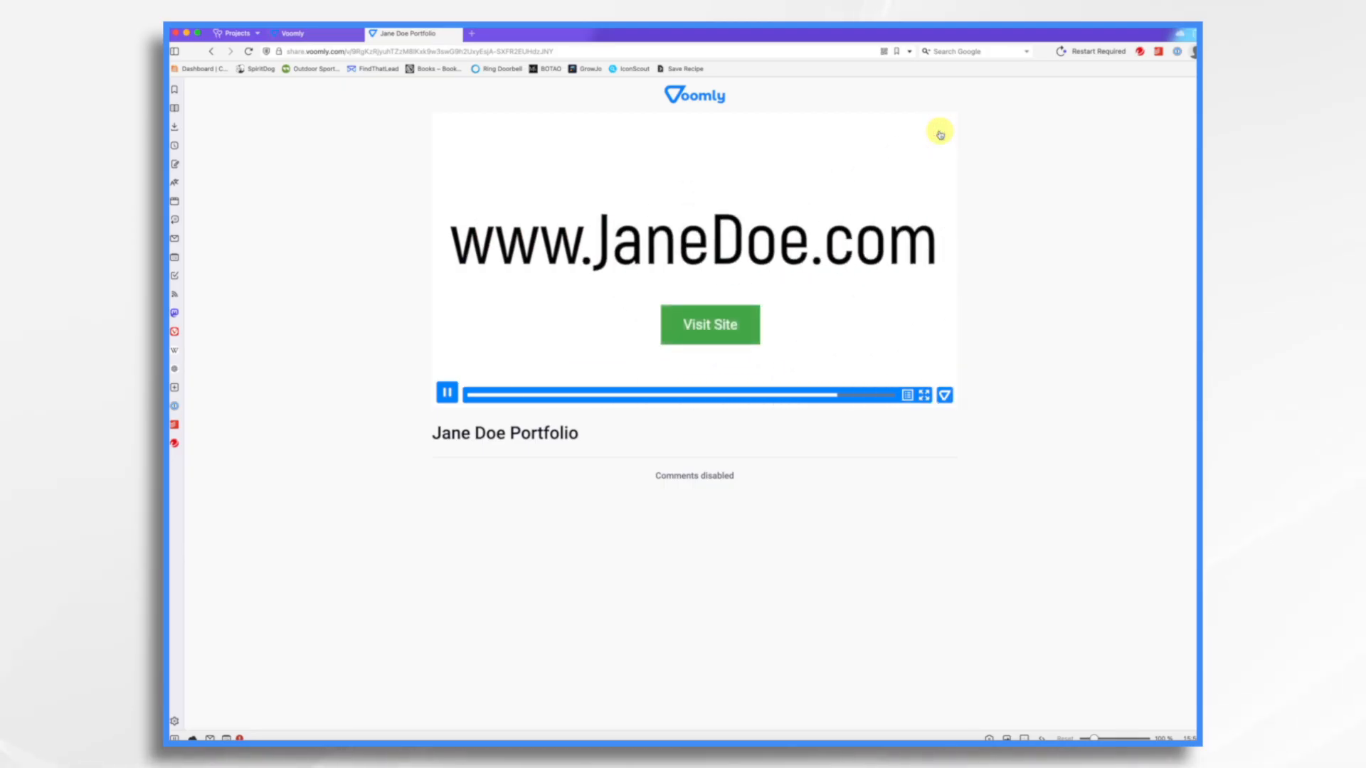
- Test the Visit Site button at the video's end and return to the shared video tab
{"action": "left_click", "coordinate": [710, 330]}
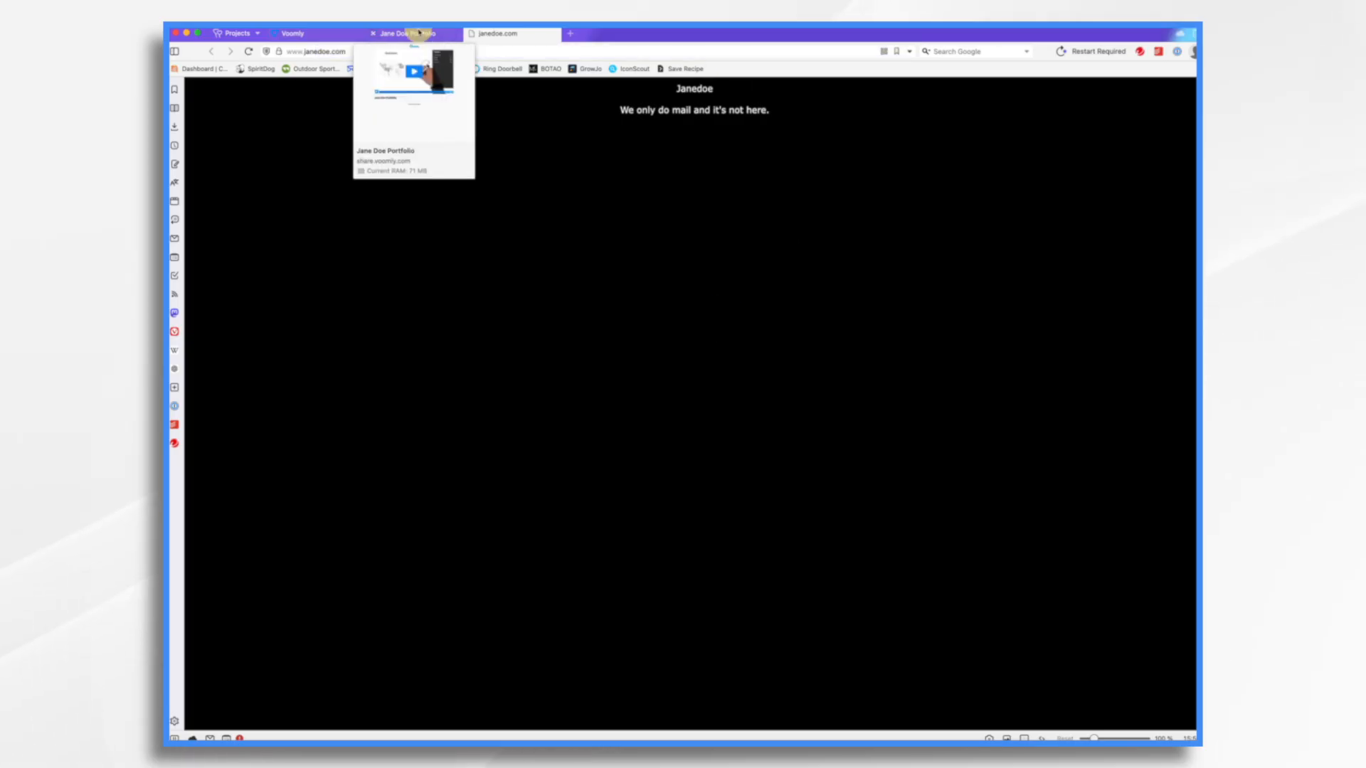
{"action": "left_click", "coordinate": [420, 33]}
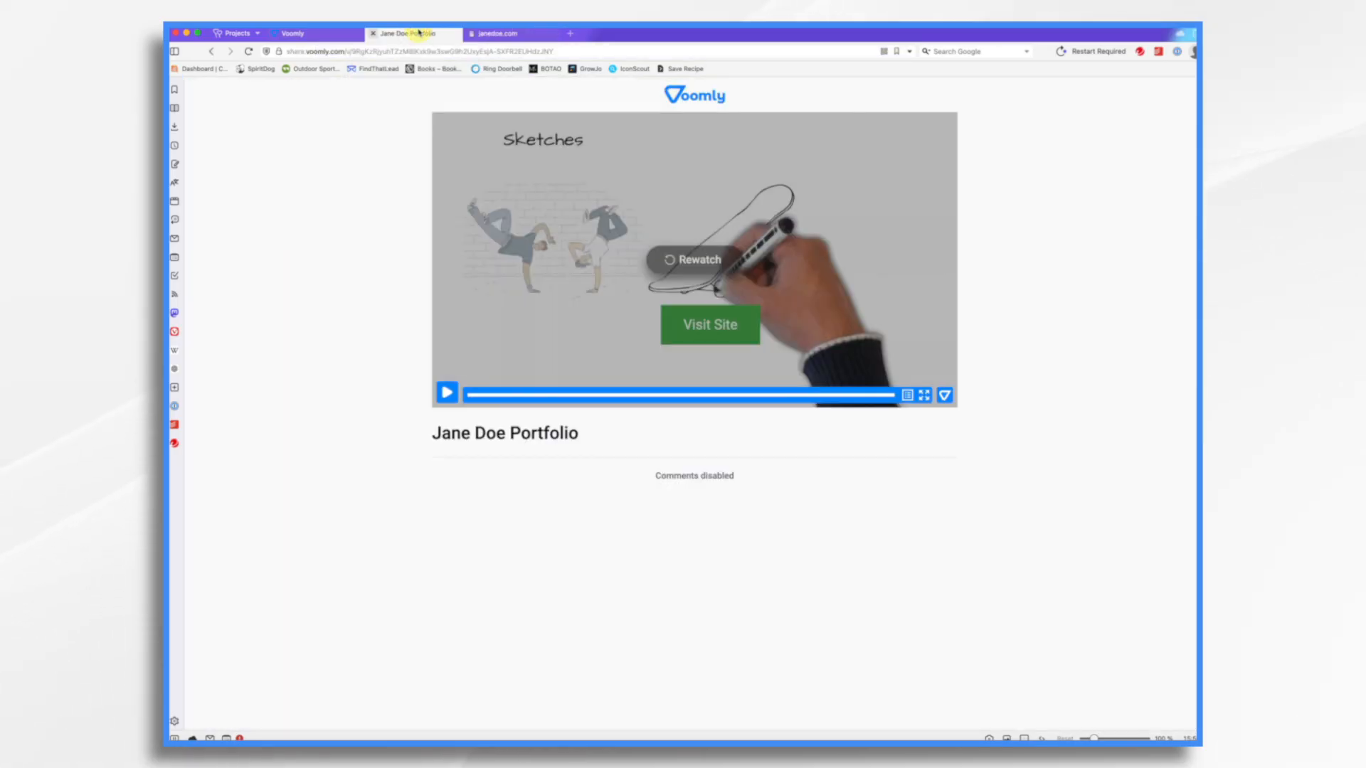